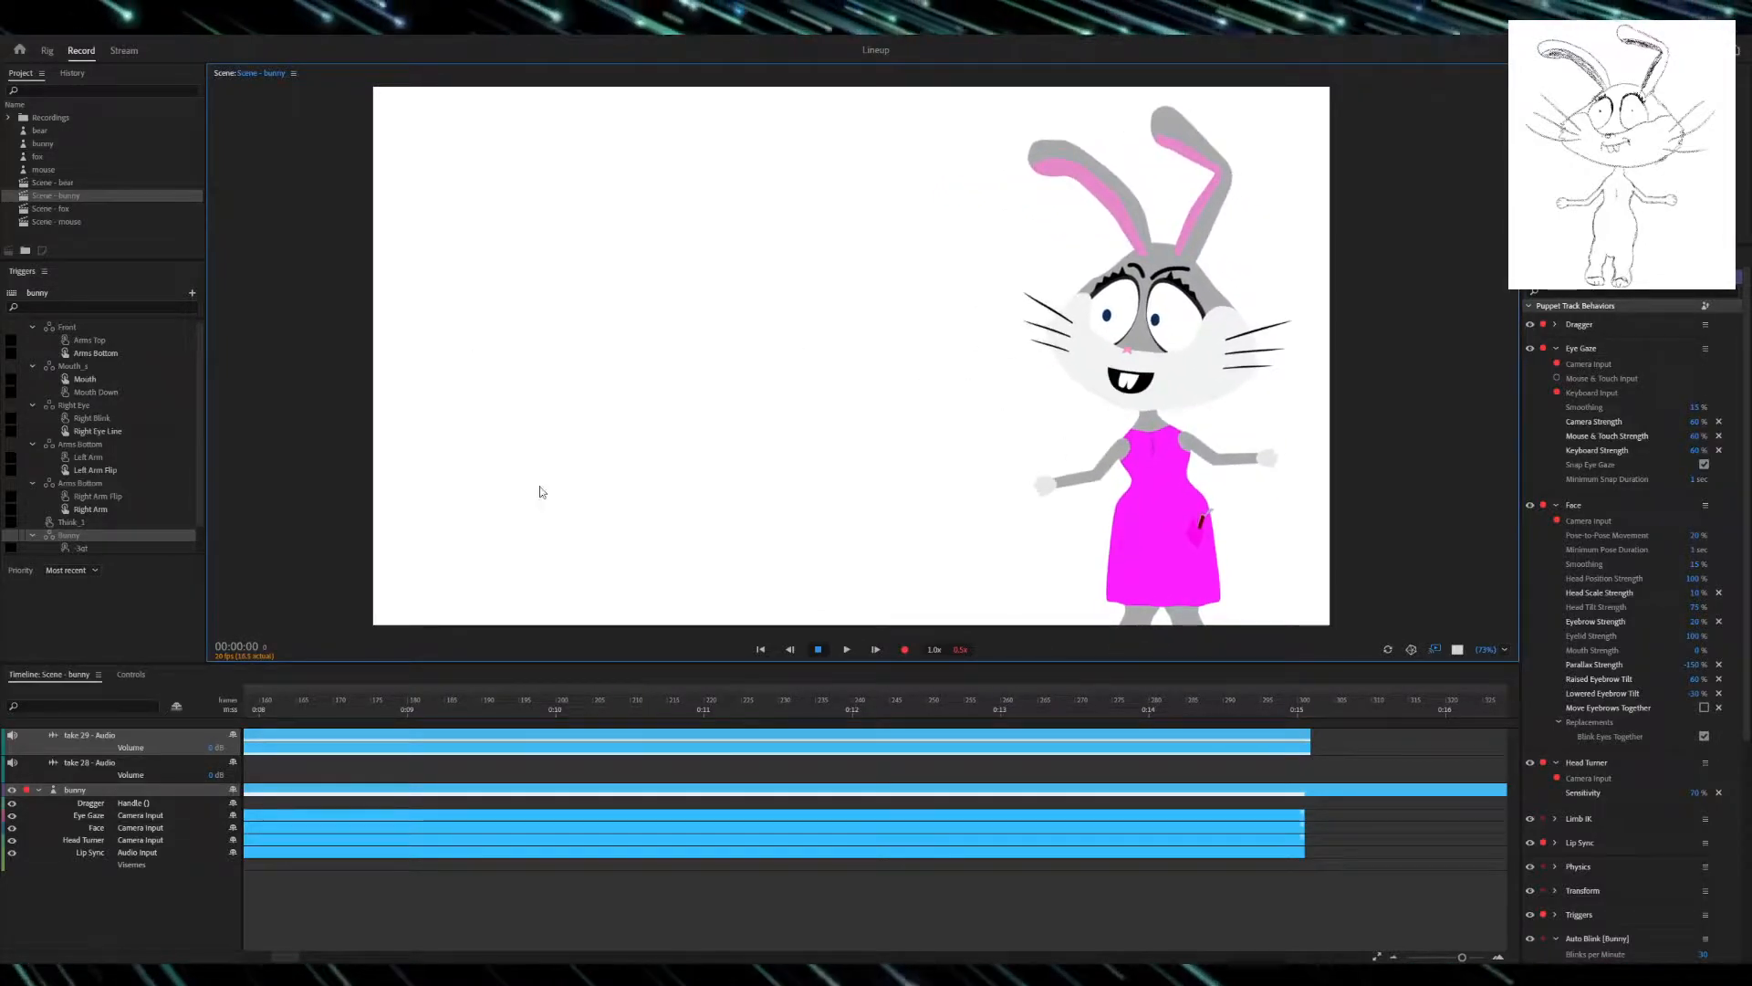
- Open the bunny puppet for rigging and collapse its first 3qt view group
{"action": "left_click", "coordinate": [57, 144]}
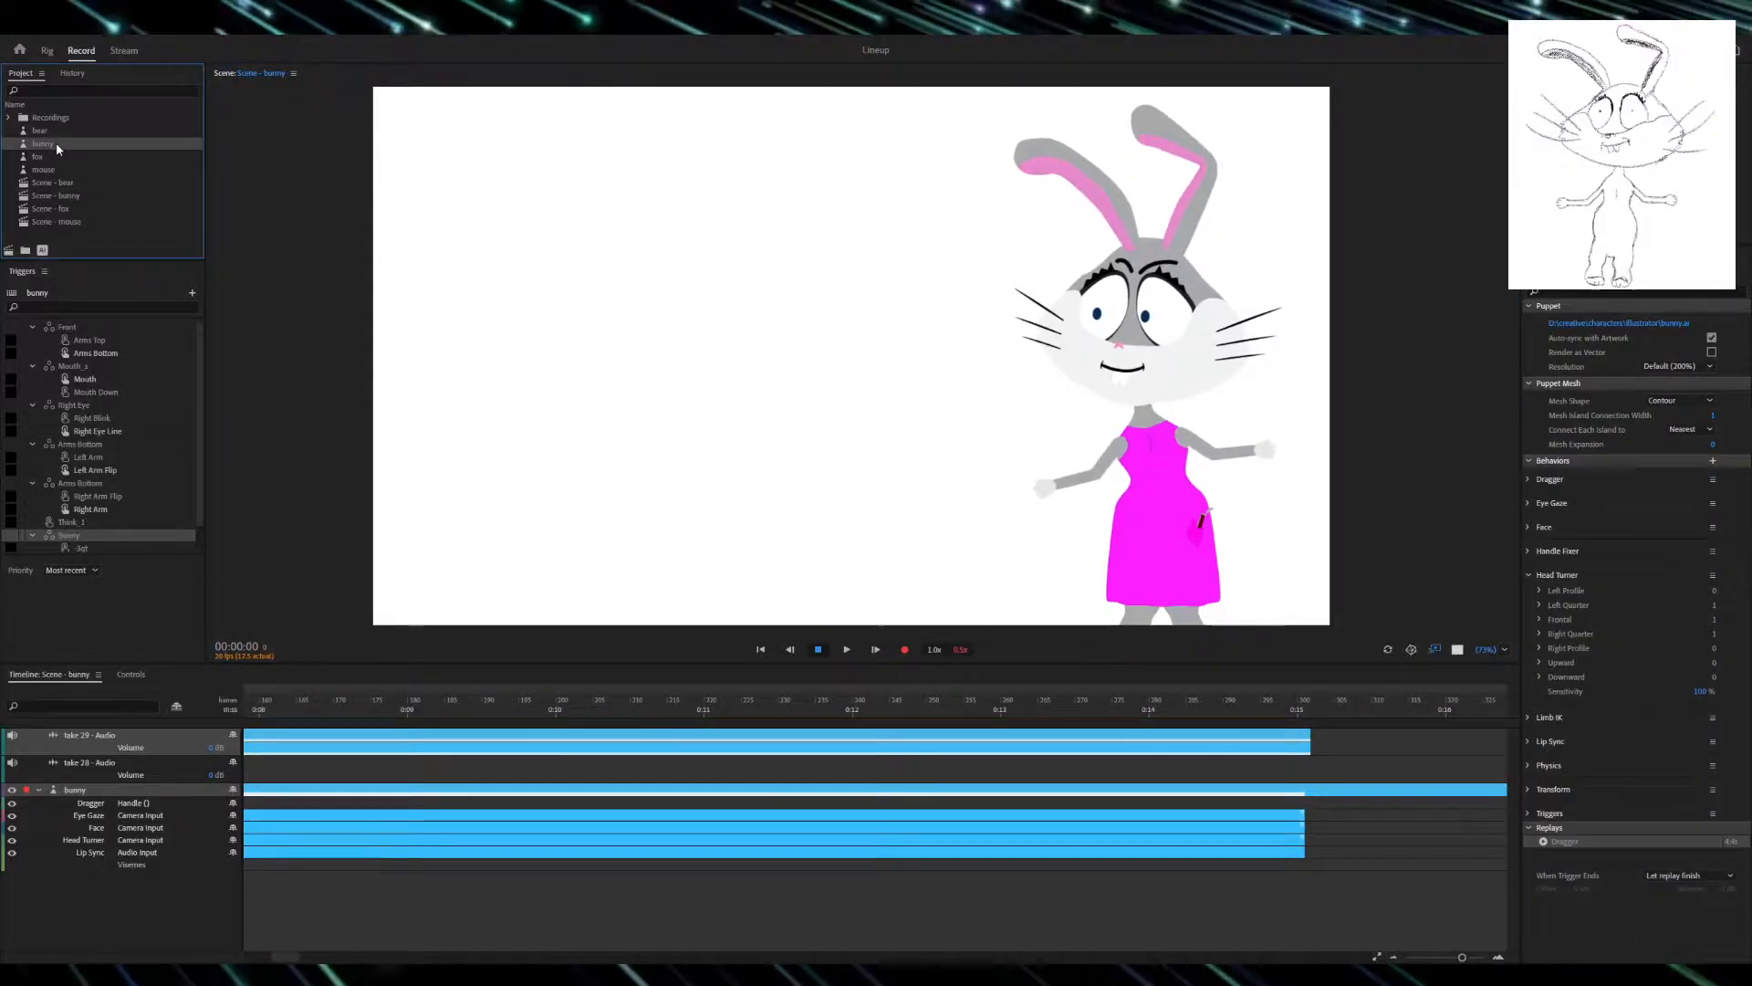
{"action": "double_click", "coordinate": [57, 144]}
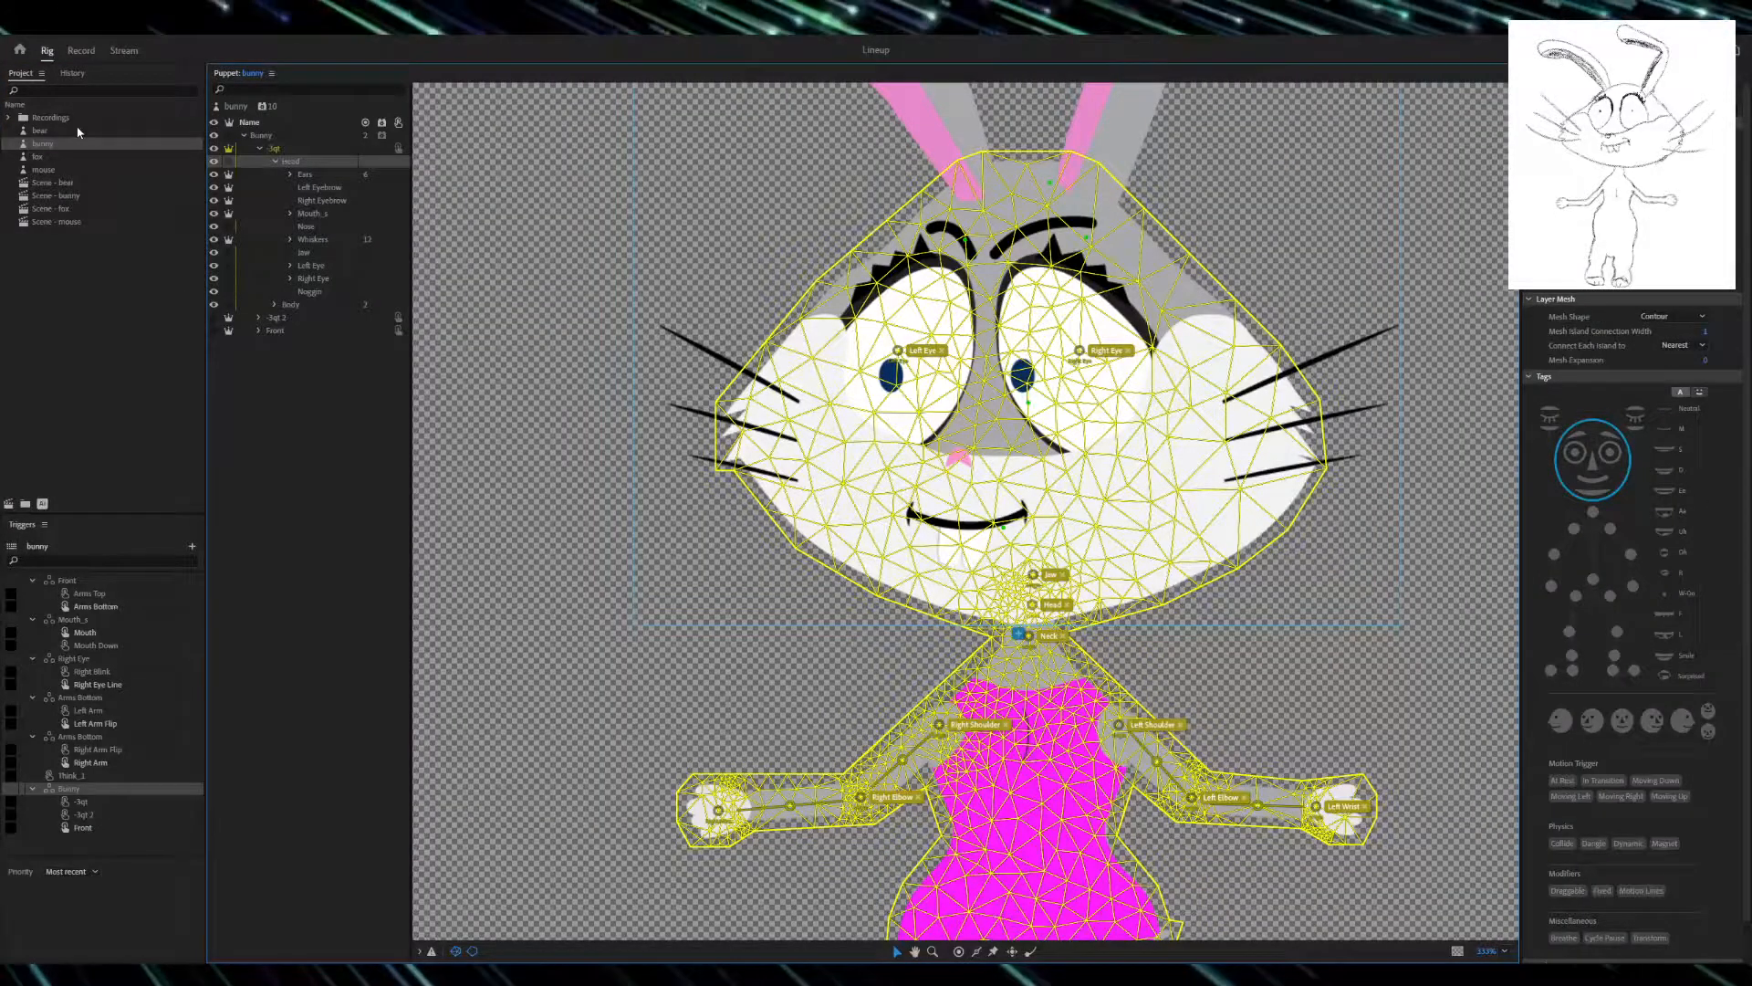
{"action": "left_click", "coordinate": [259, 149]}
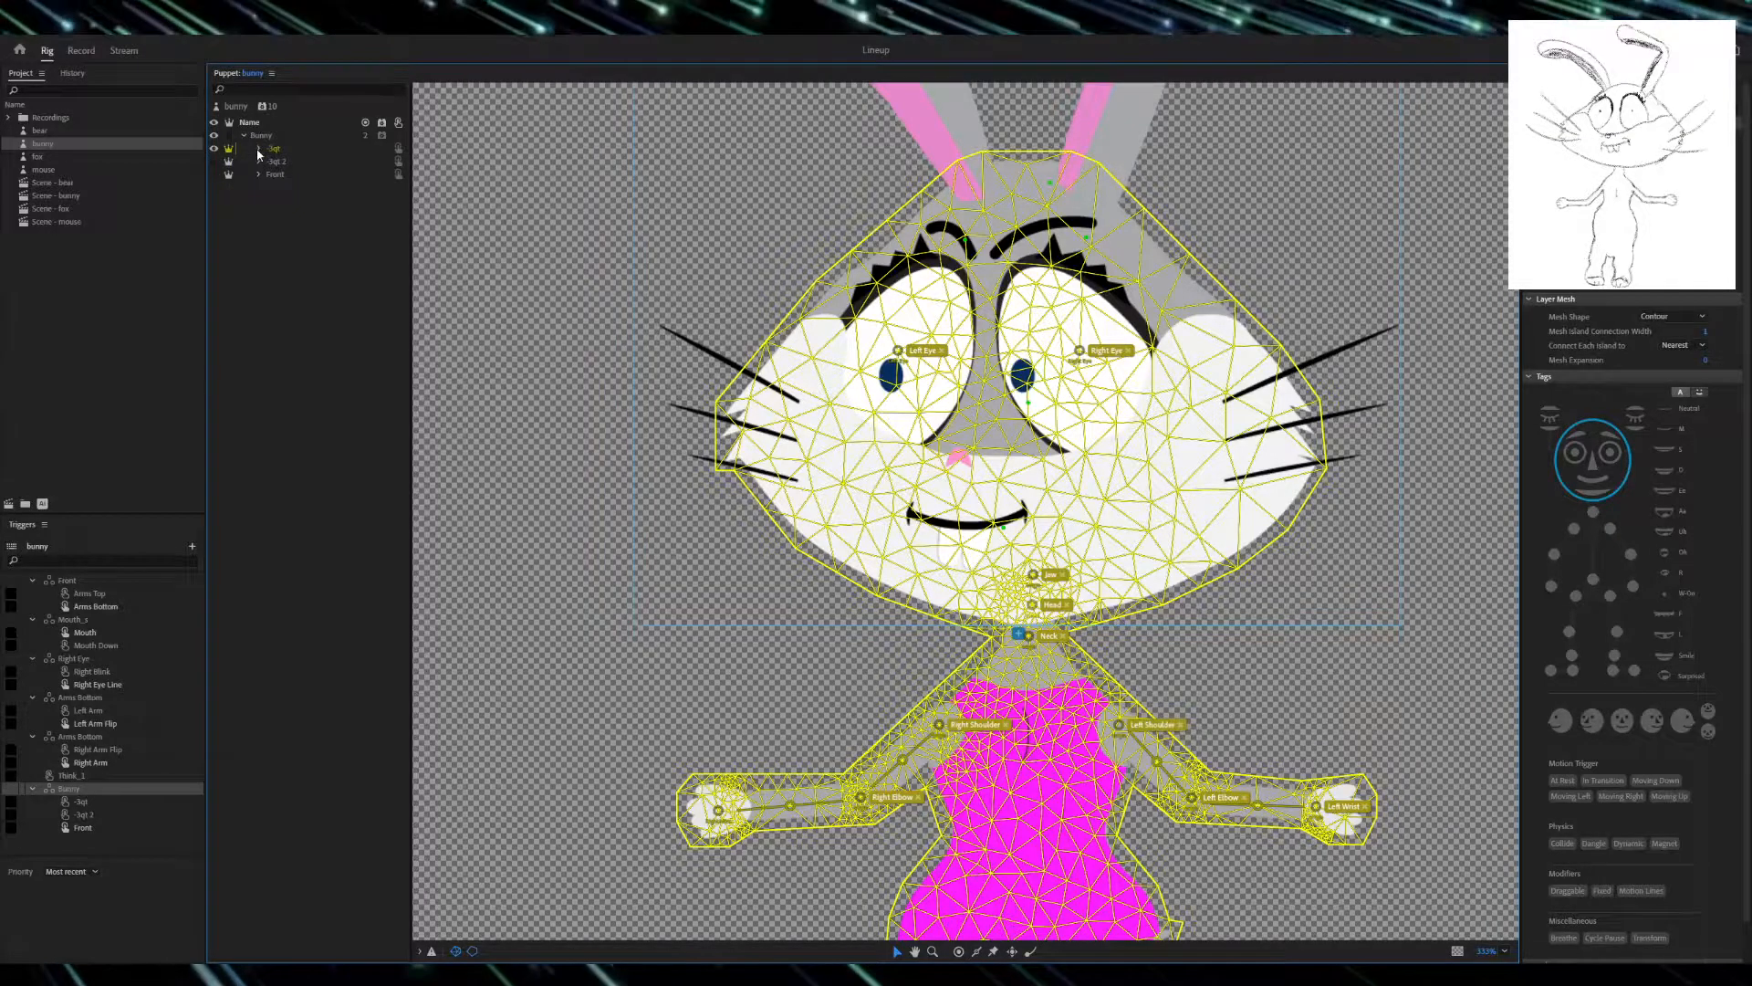
{"action": "left_click", "coordinate": [358, 293]}
- Check the head-turn view tags assigned to the 3qt, 3qt 2 and Front groups
{"action": "left_click", "coordinate": [292, 148]}
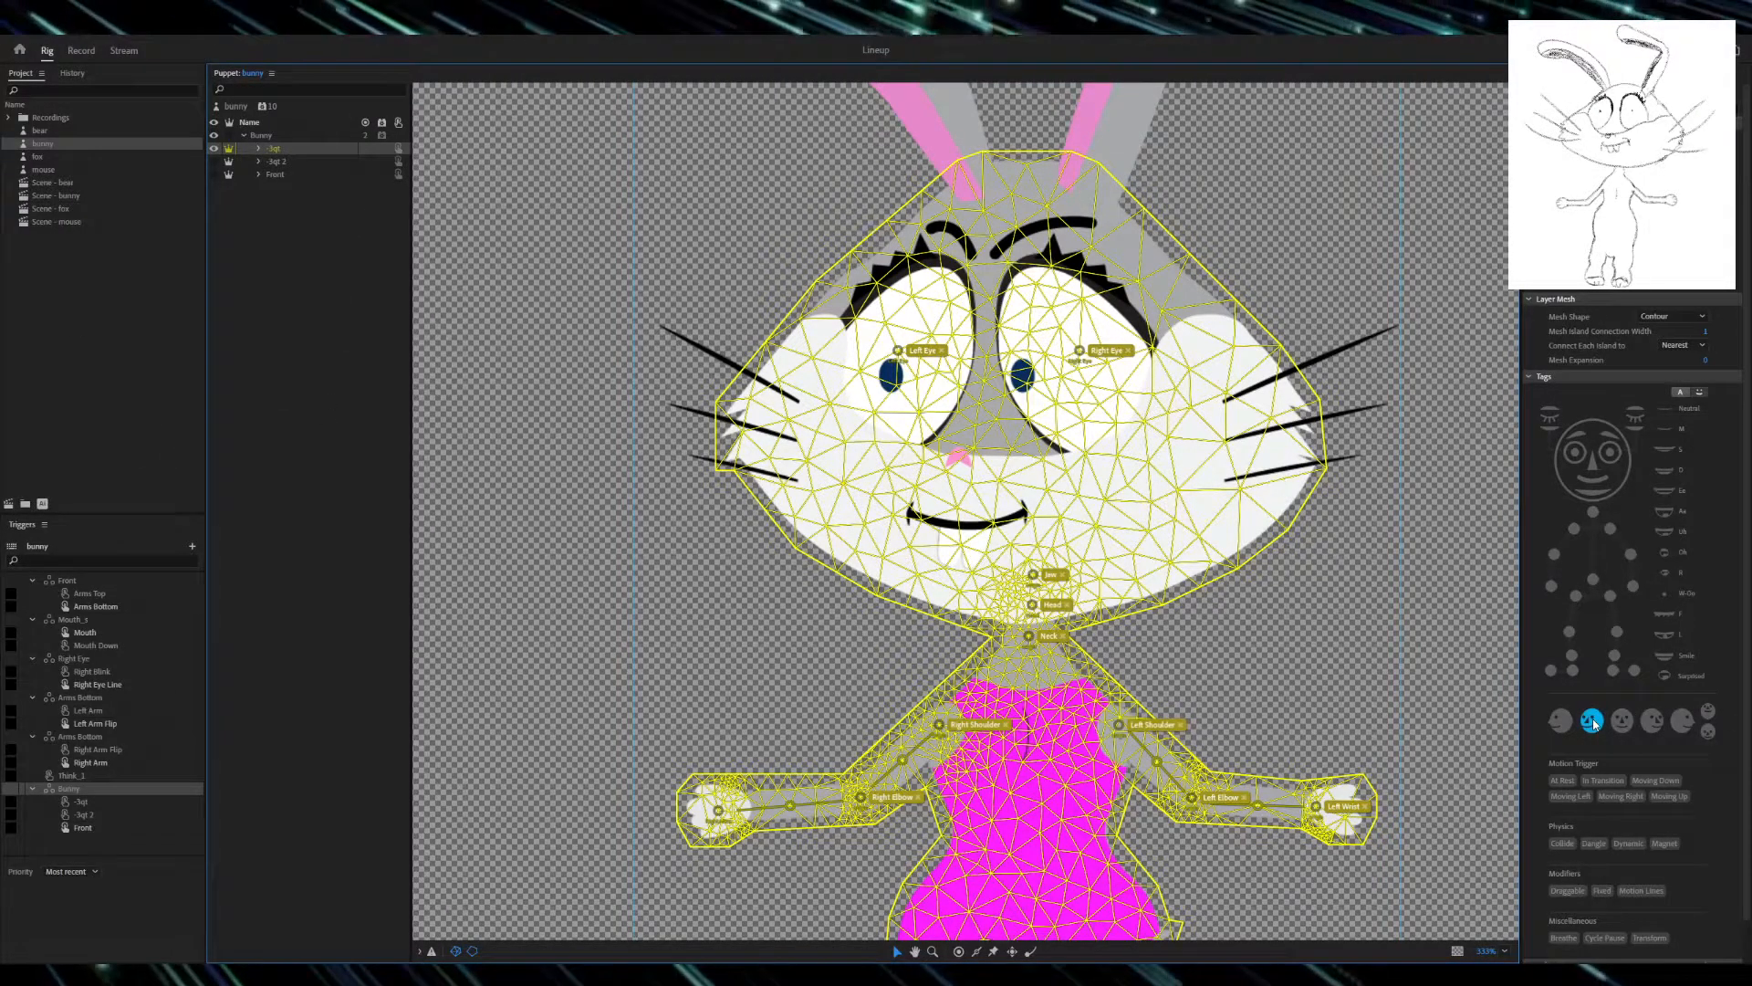
{"action": "left_click", "coordinate": [276, 162]}
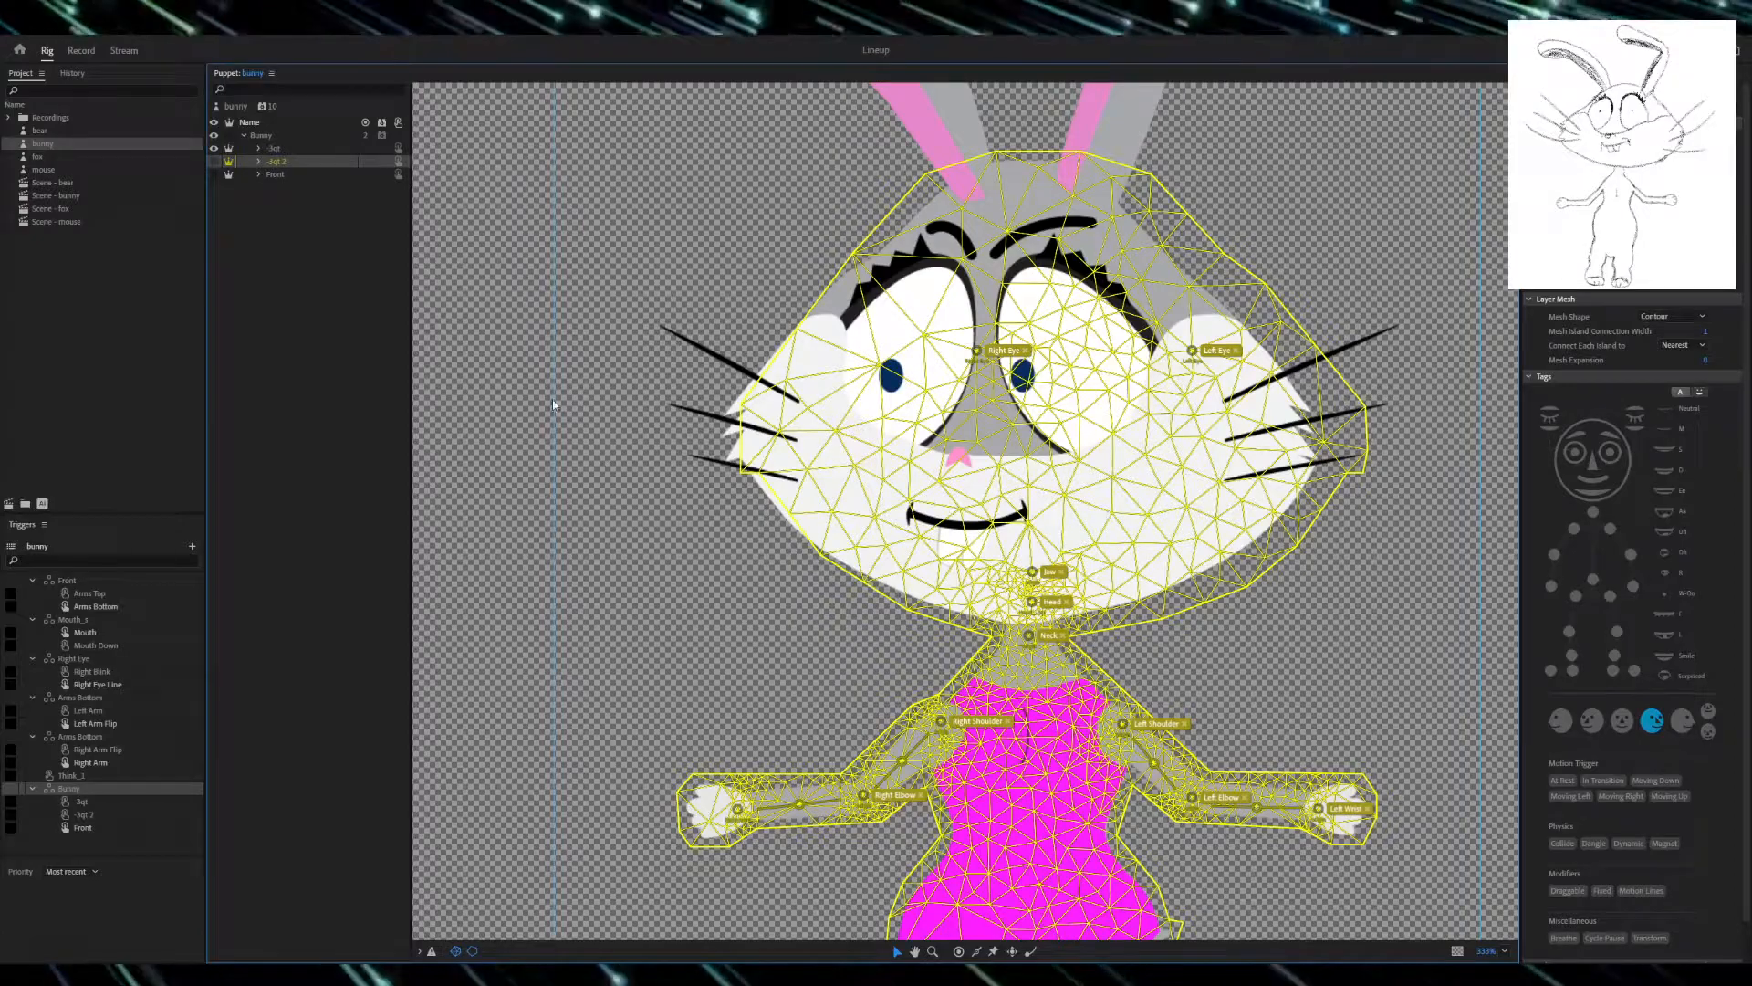
{"action": "left_click", "coordinate": [275, 175]}
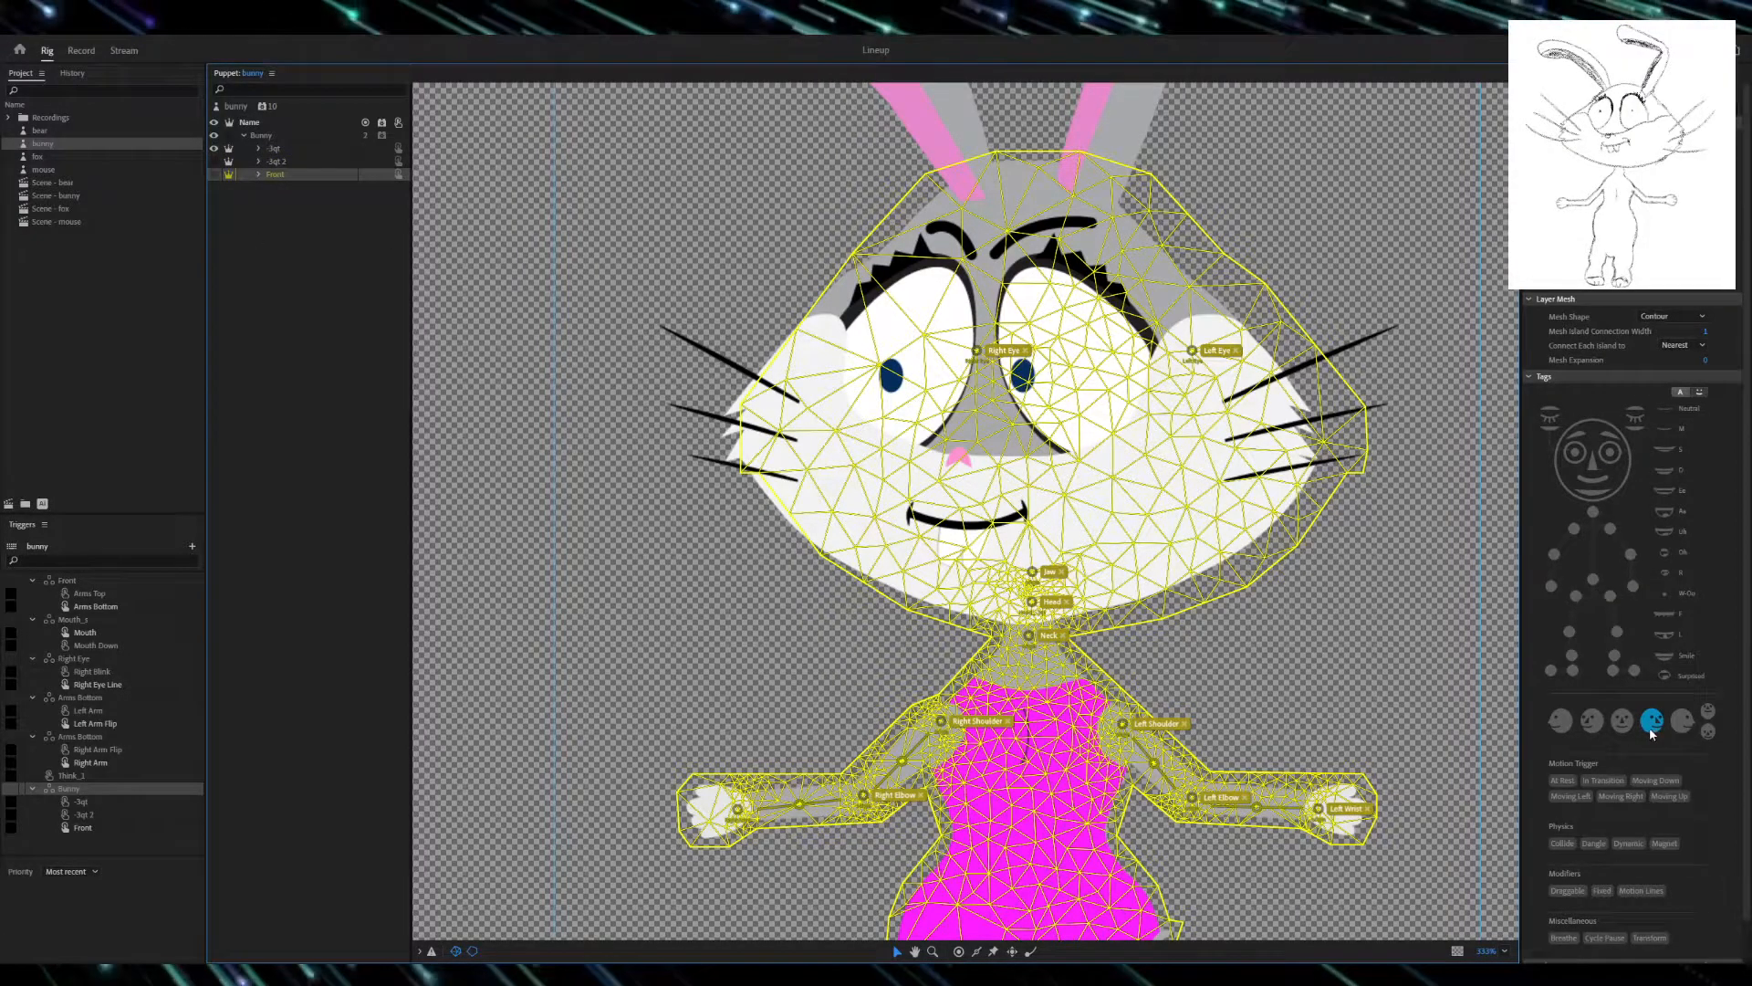
{"action": "left_click", "coordinate": [1622, 722]}
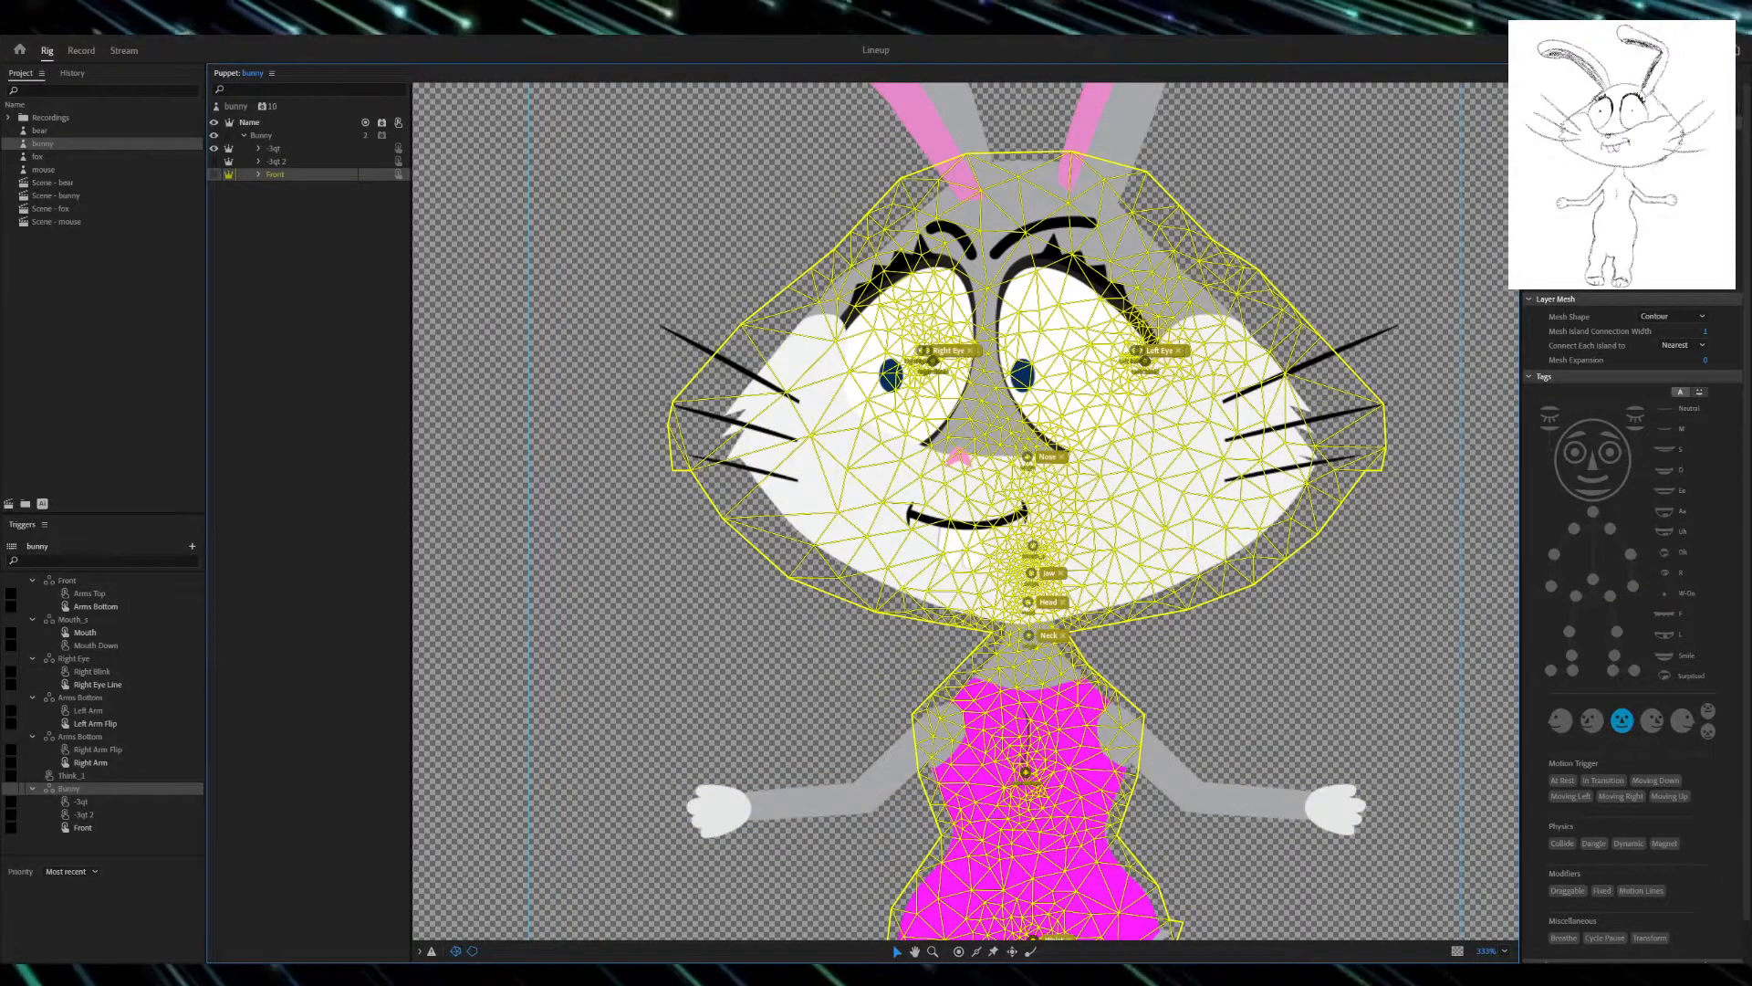
{"action": "left_click", "coordinate": [278, 161]}
- Expand the 3qt group, collapse its Head group and examine the Body group's mesh and tagged handles
{"action": "left_click", "coordinate": [265, 149]}
{"action": "left_click", "coordinate": [258, 148]}
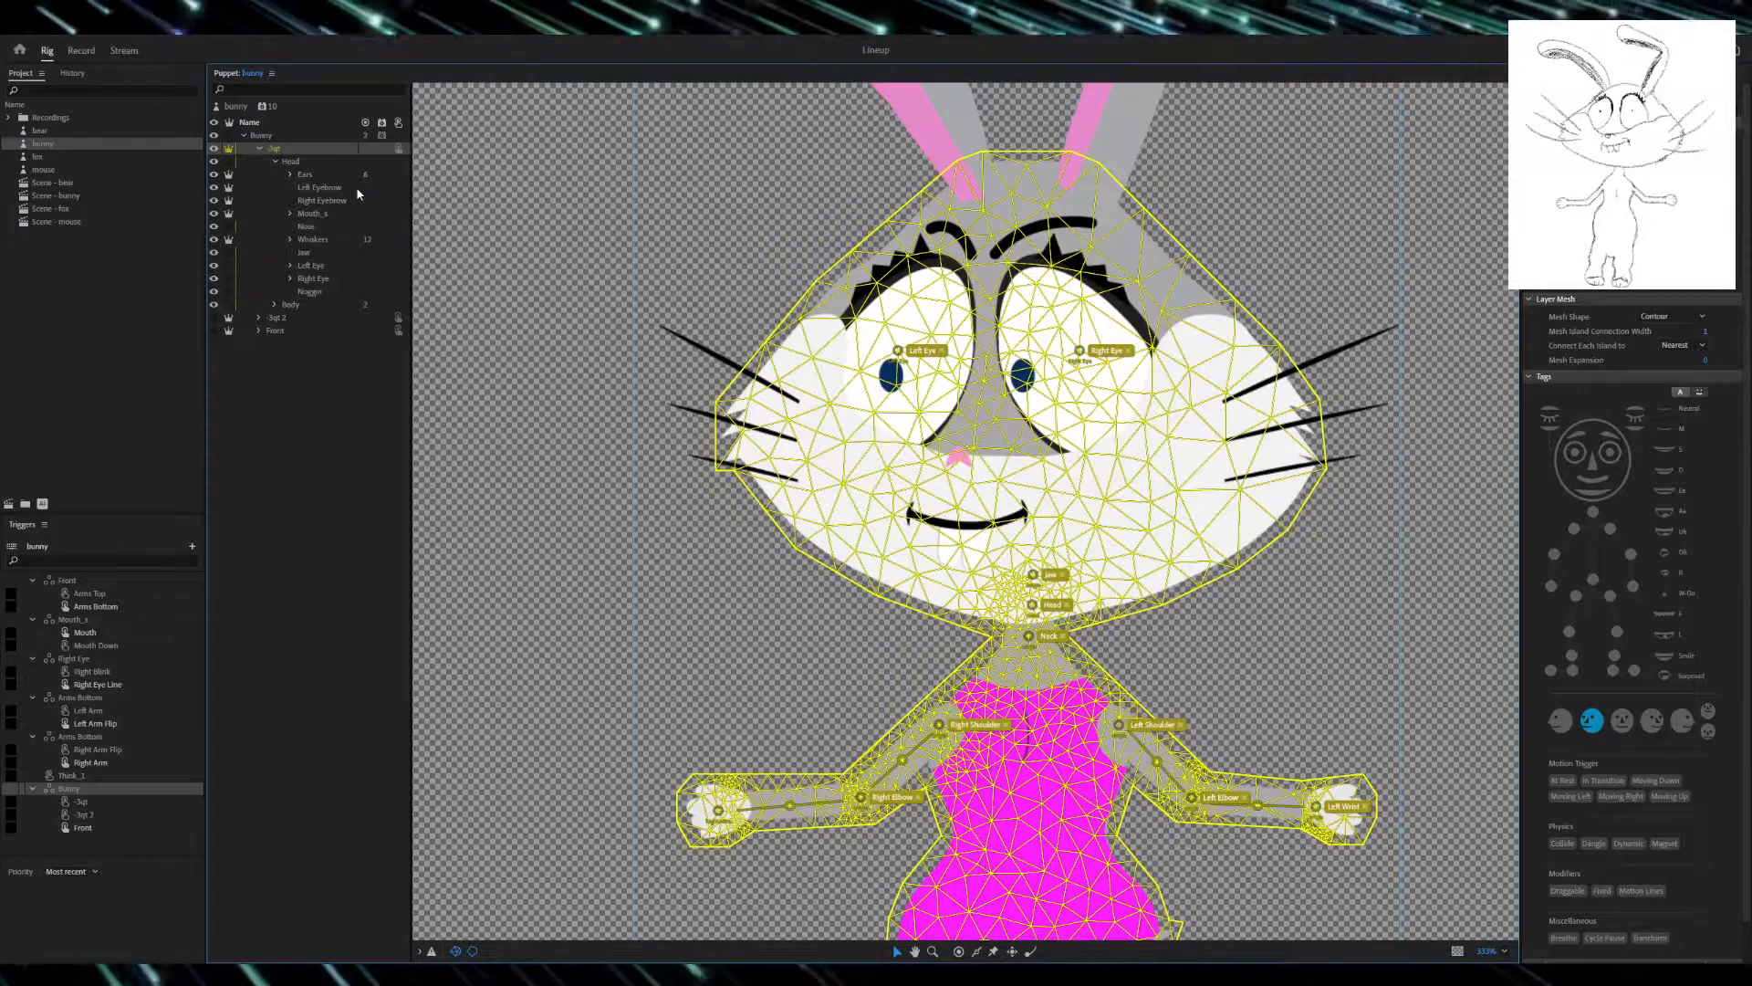
{"action": "left_click", "coordinate": [275, 162]}
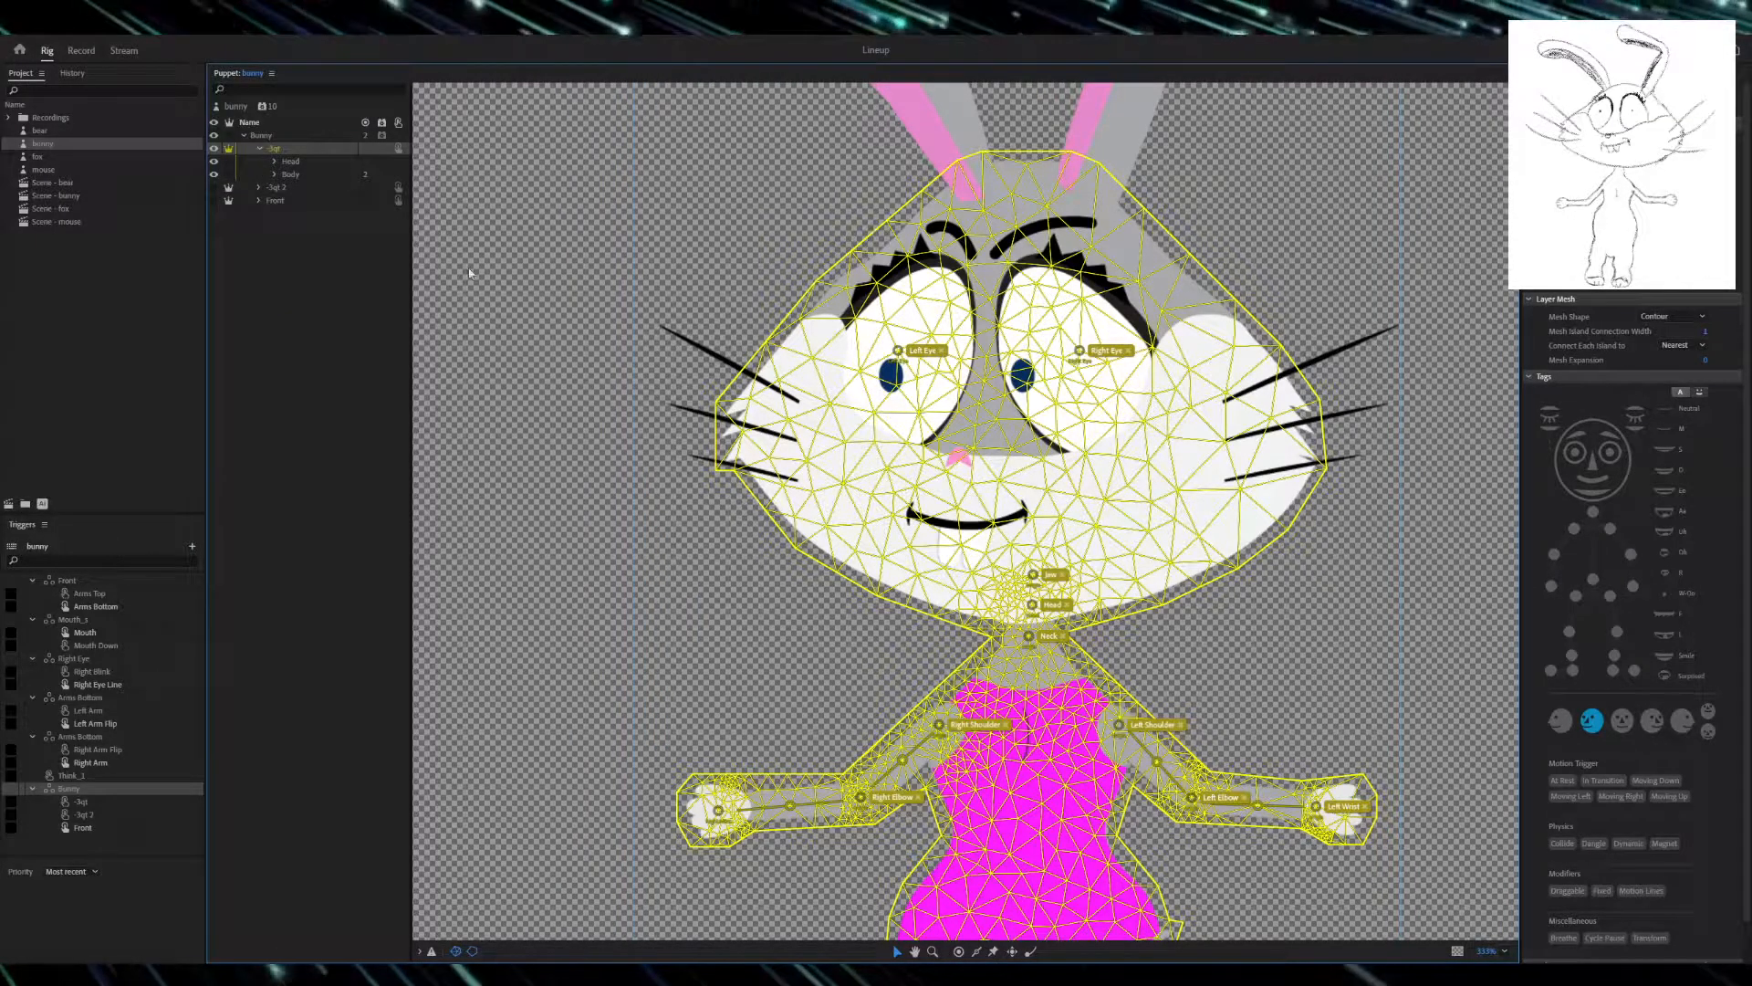
{"action": "left_click", "coordinate": [295, 174]}
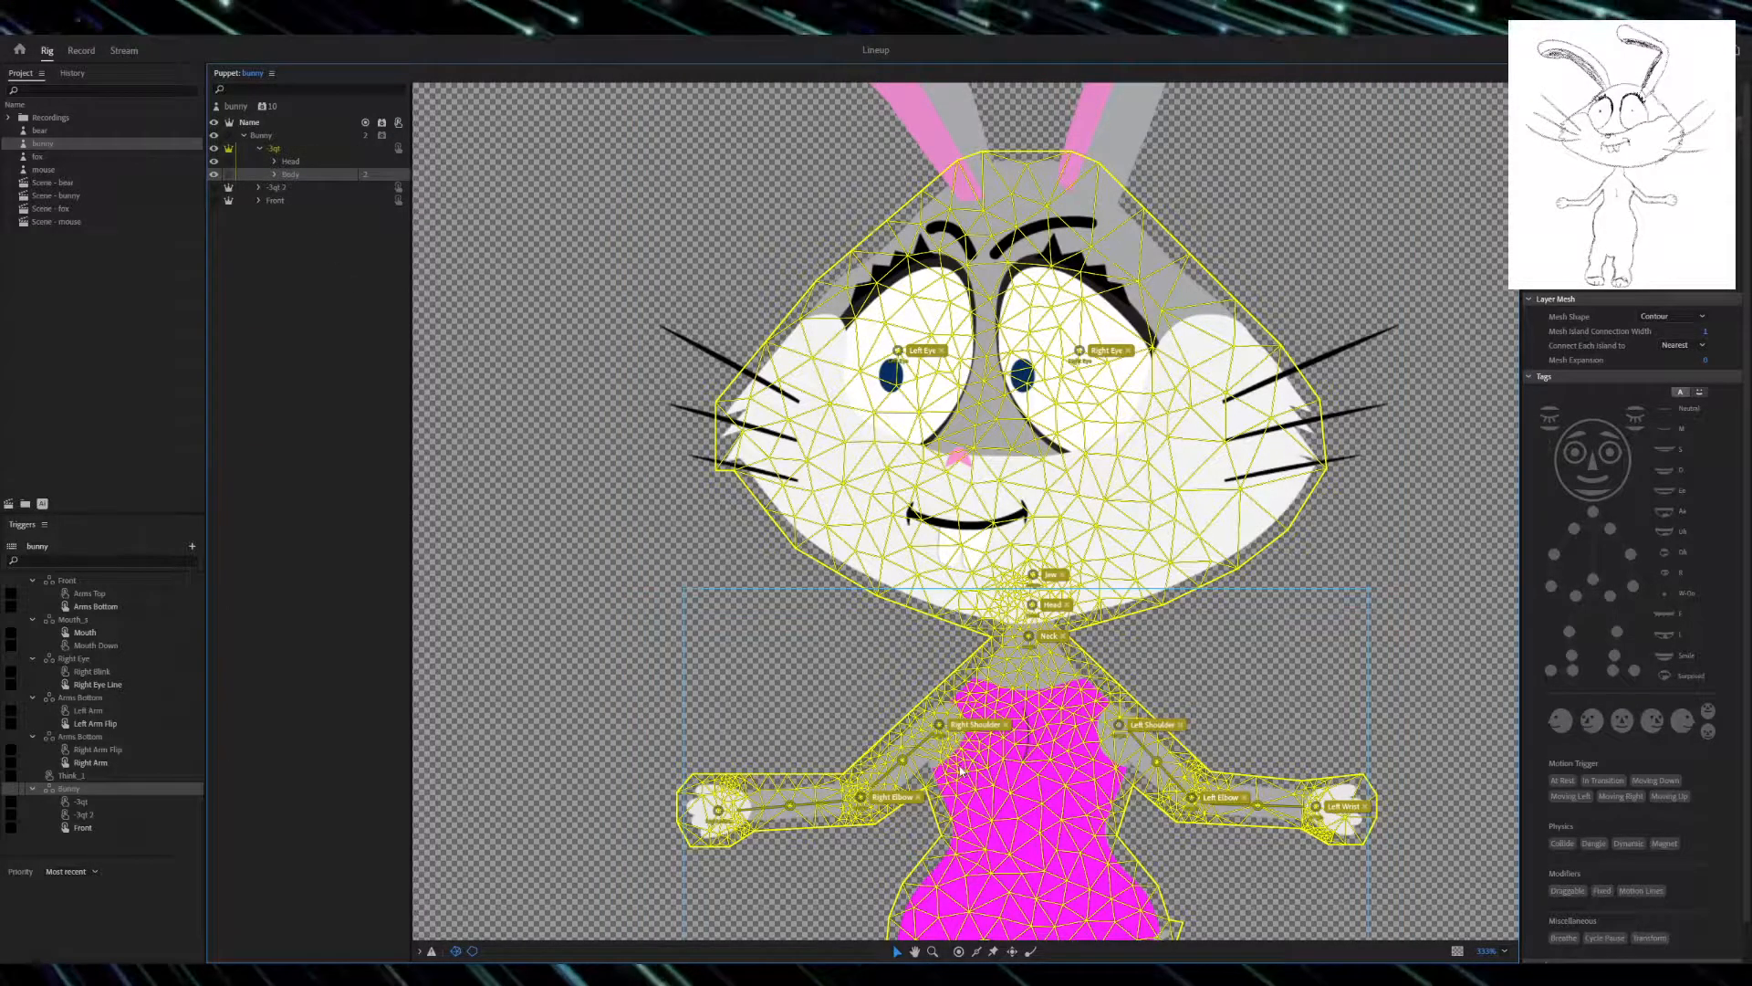
{"action": "scroll", "coordinate": [963, 771], "scroll_direction": "down", "scroll_amount": 5}
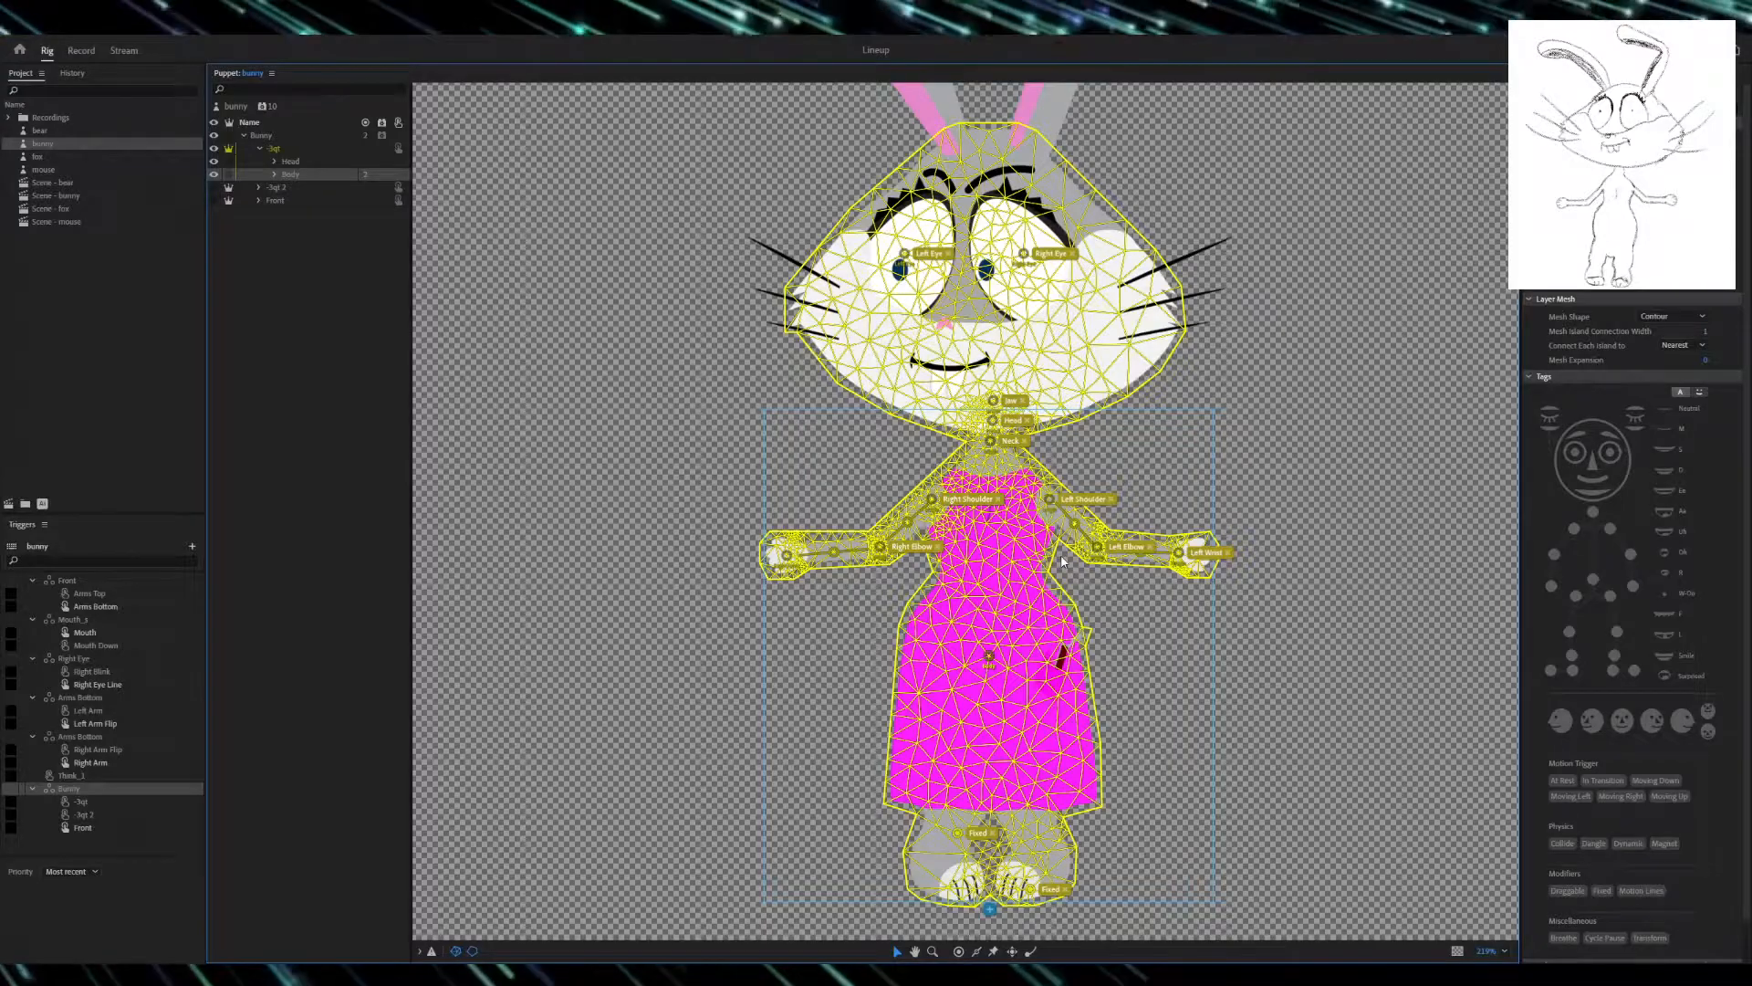
- Collapse the 3qt group and compare the handles on the whole puppet with those on the 3qt view
{"action": "left_click", "coordinate": [260, 148]}
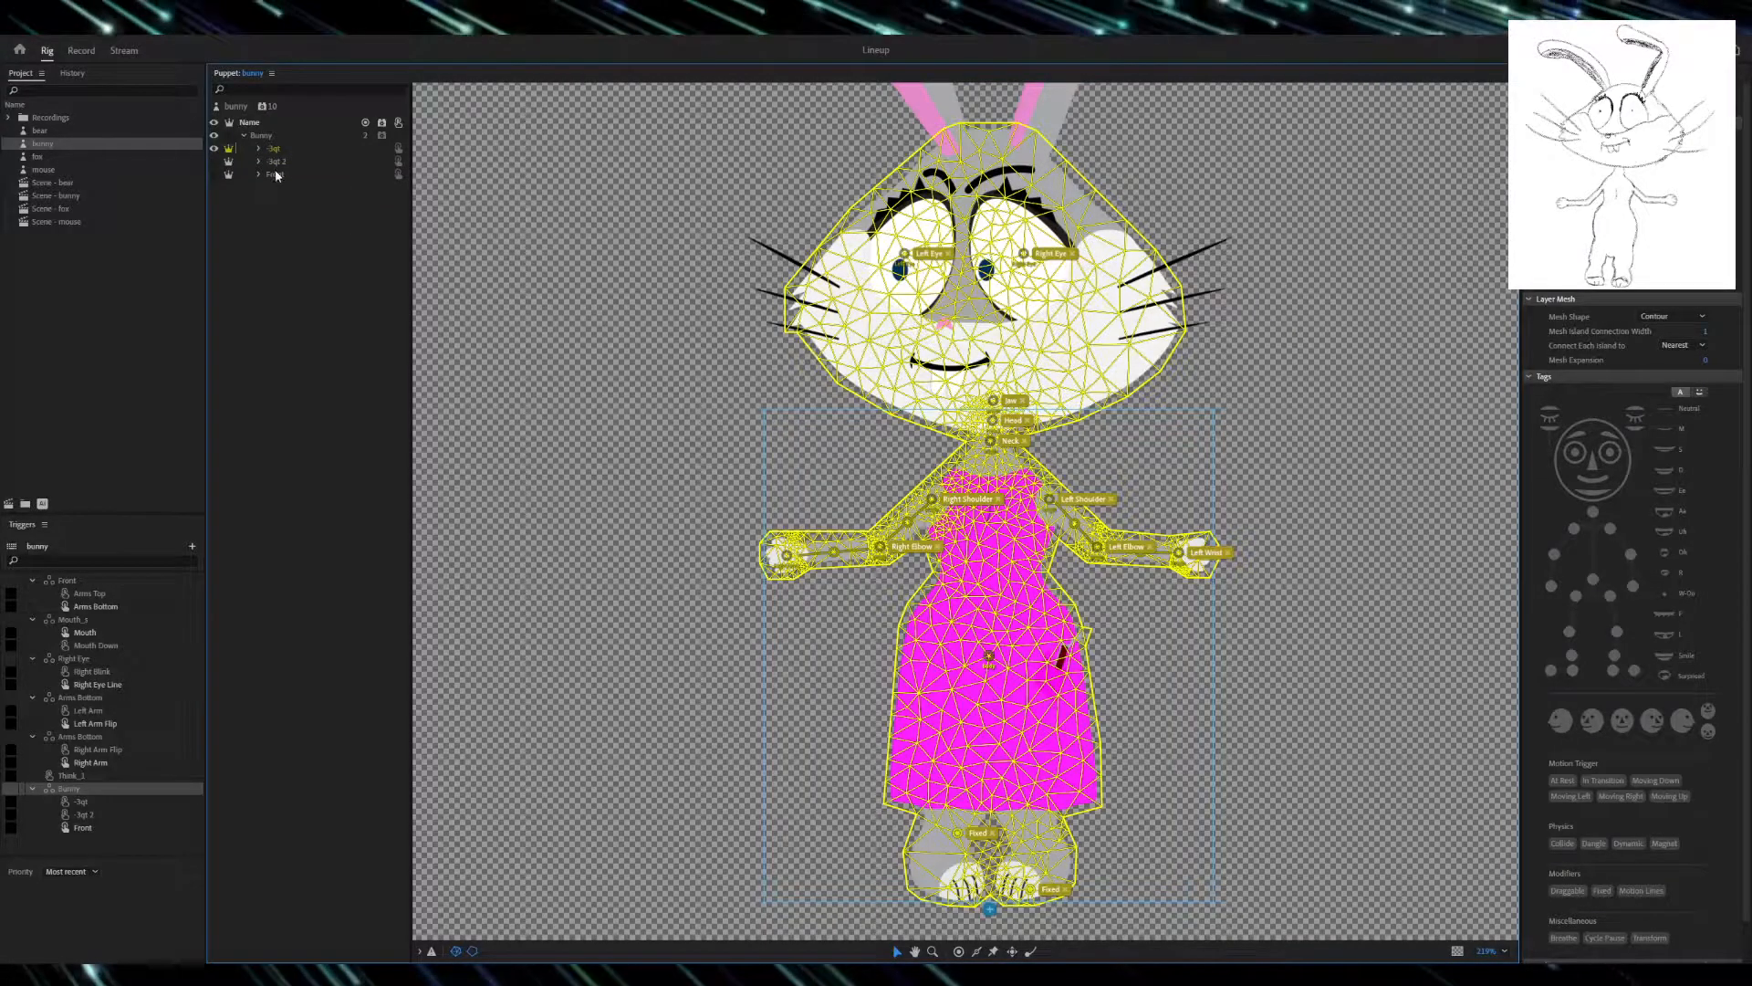
{"action": "left_click", "coordinate": [1009, 274]}
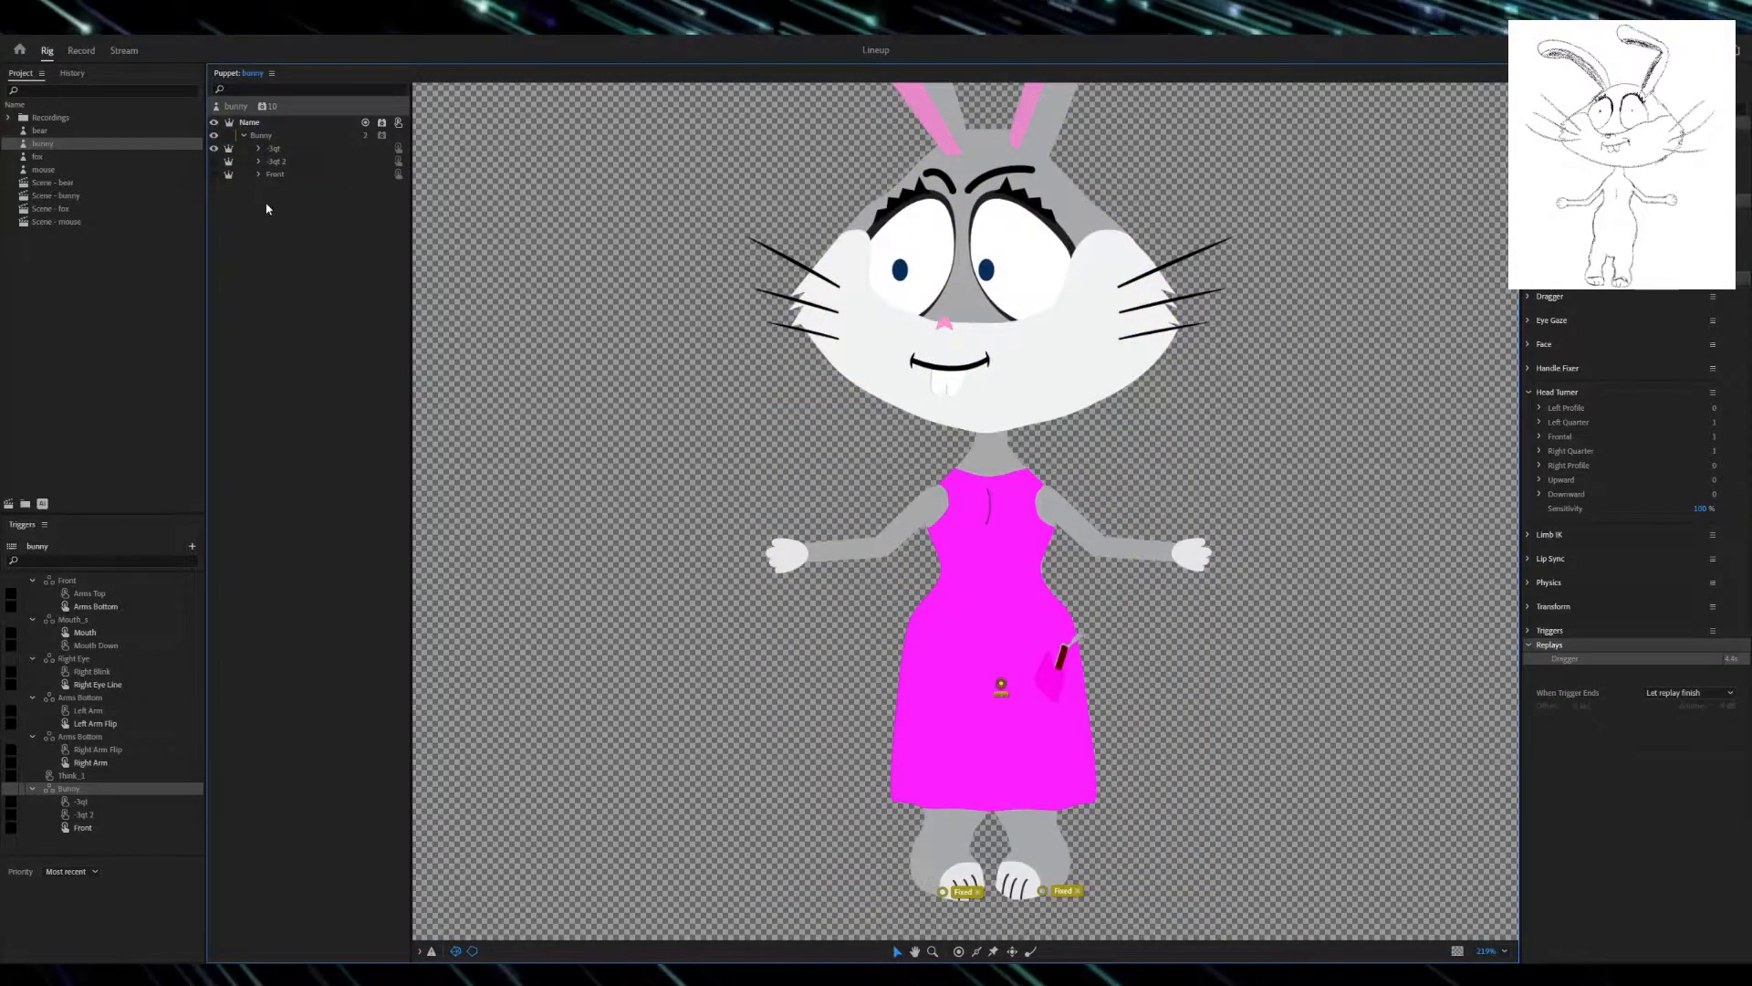
{"action": "left_click", "coordinate": [273, 150]}
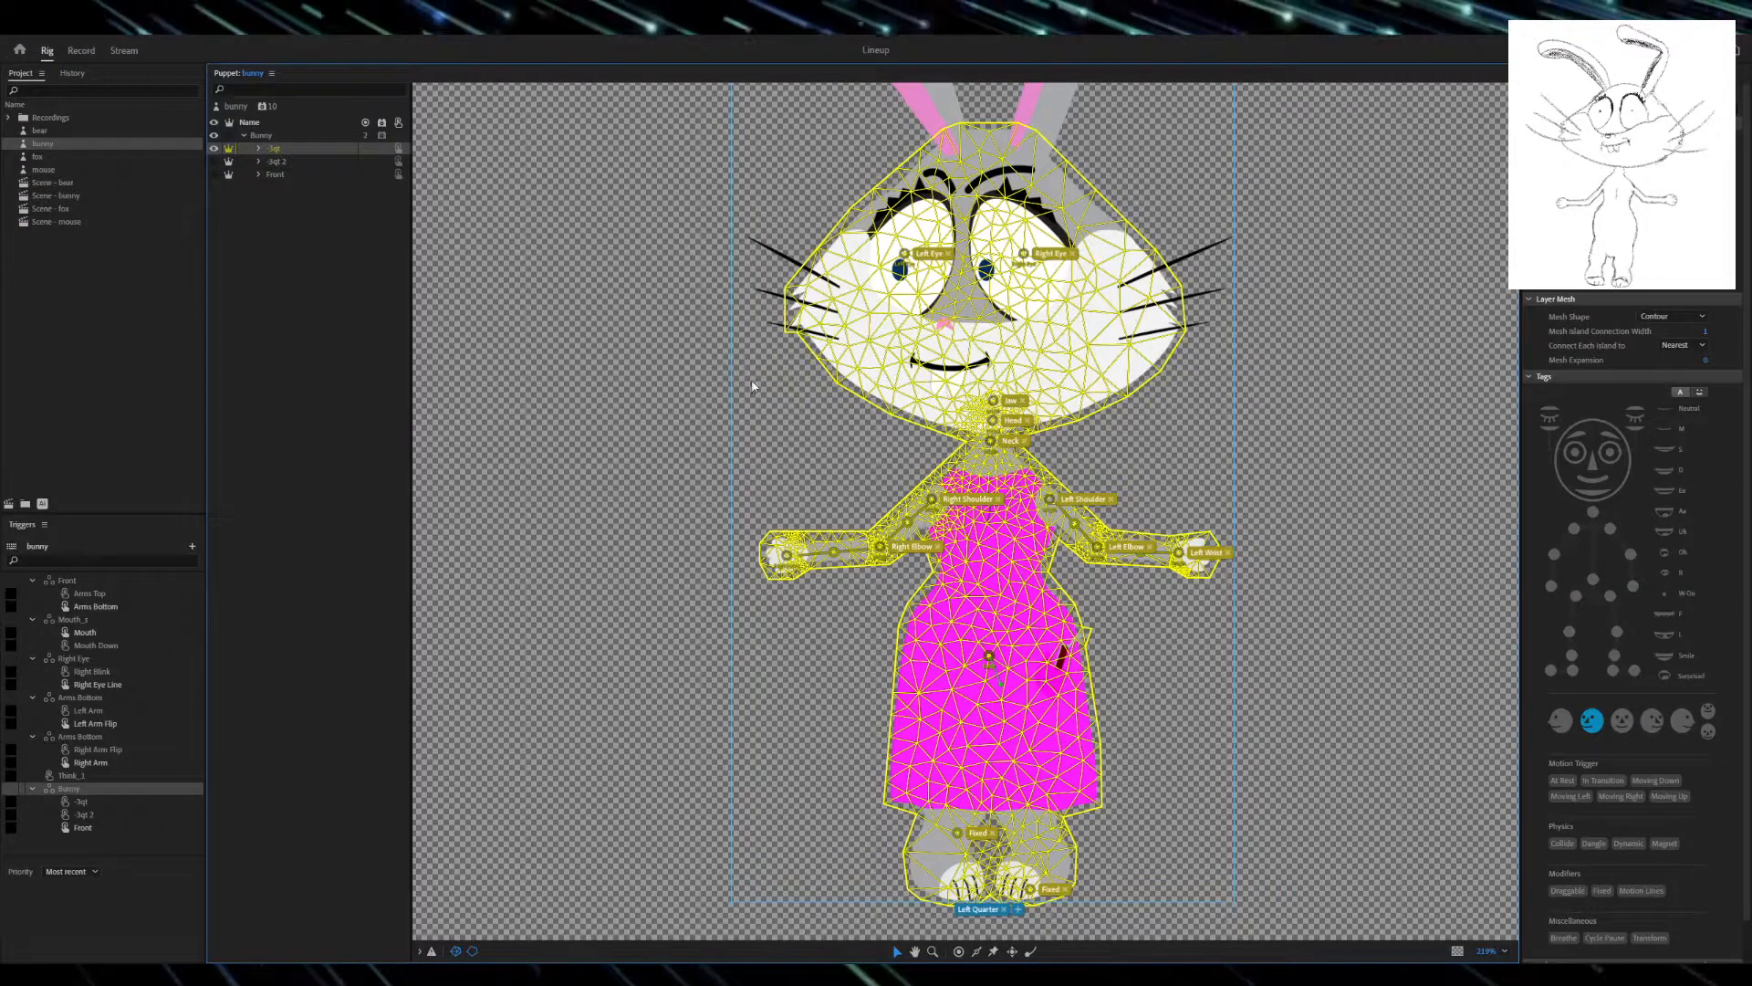
- Switch the visible view among 3qt, 3qt 2 and Front to compare the bunny's head positions, ending on 3qt
{"action": "left_click", "coordinate": [214, 161]}
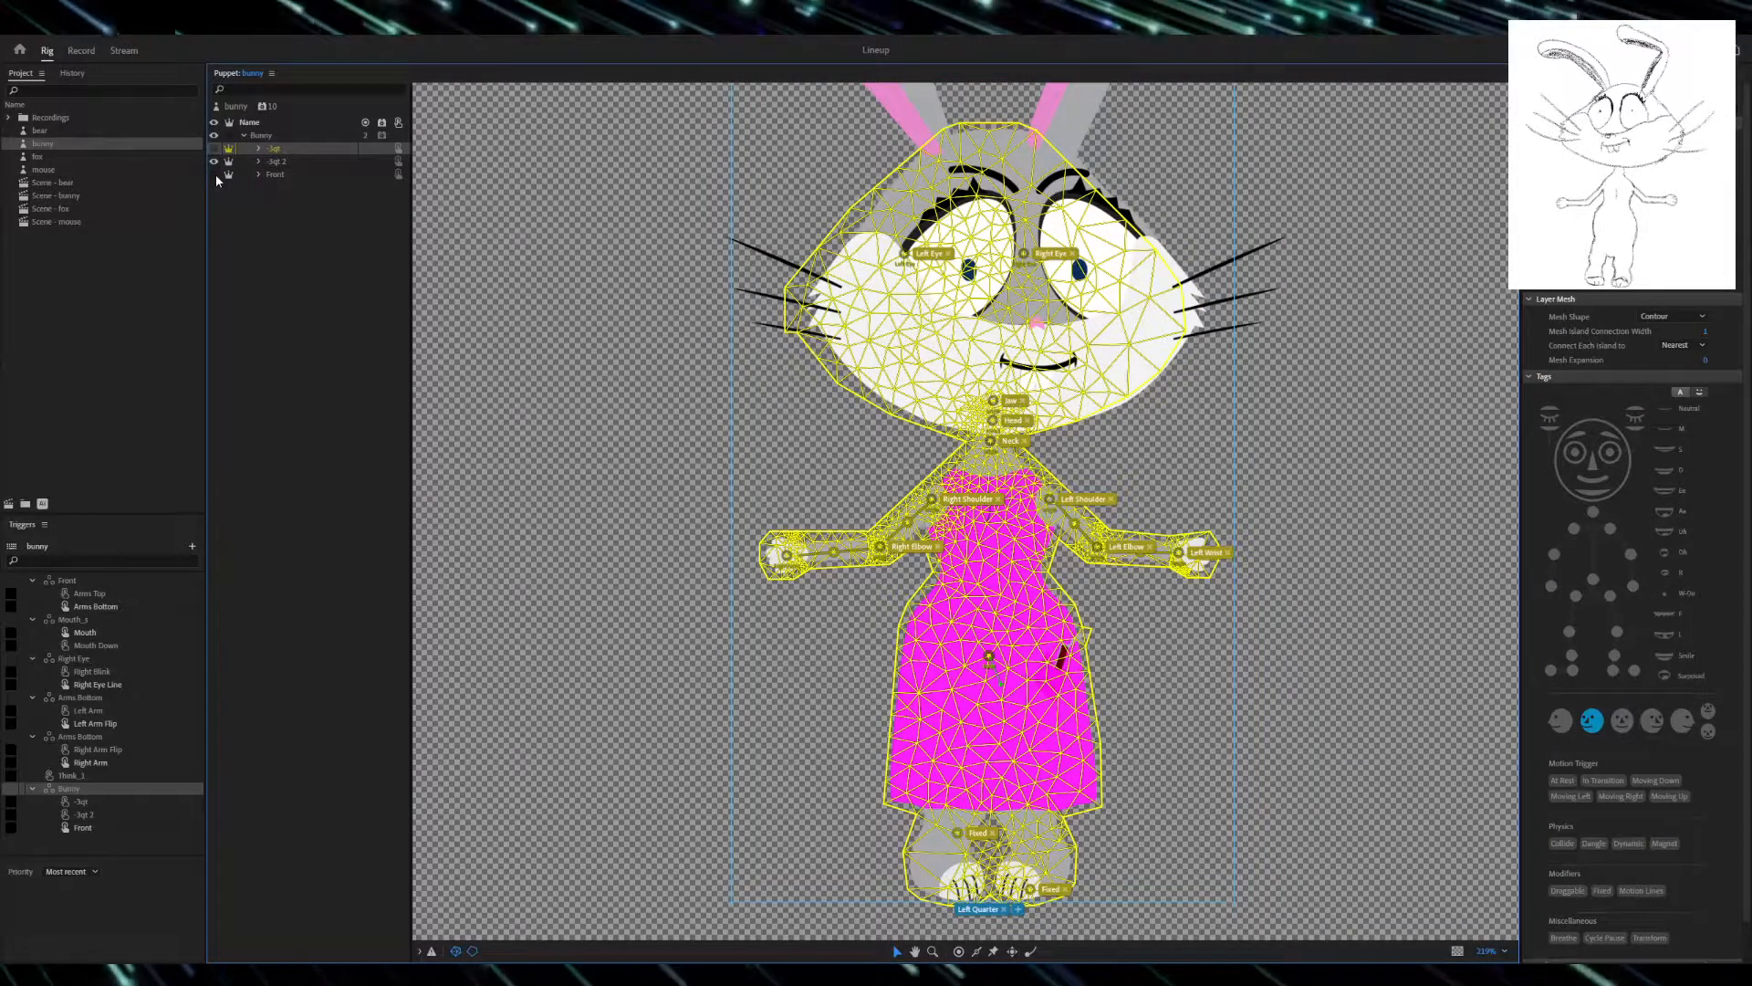
{"action": "left_click", "coordinate": [214, 173]}
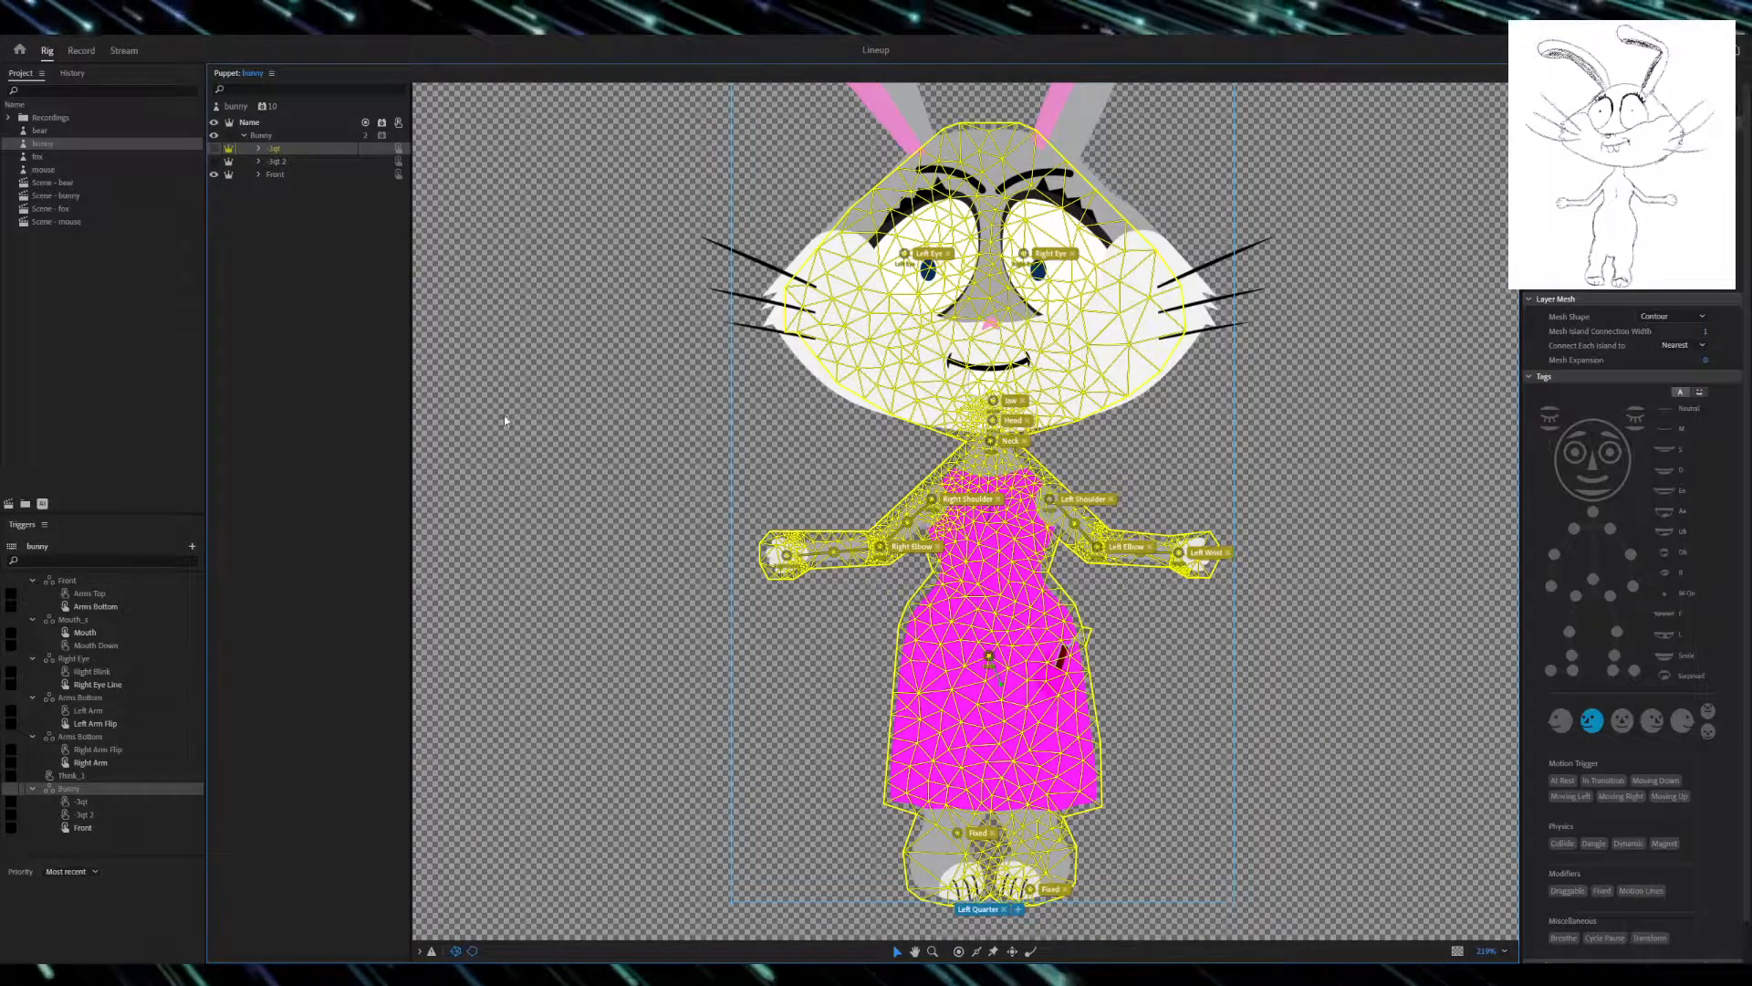
{"action": "left_click", "coordinate": [214, 148]}
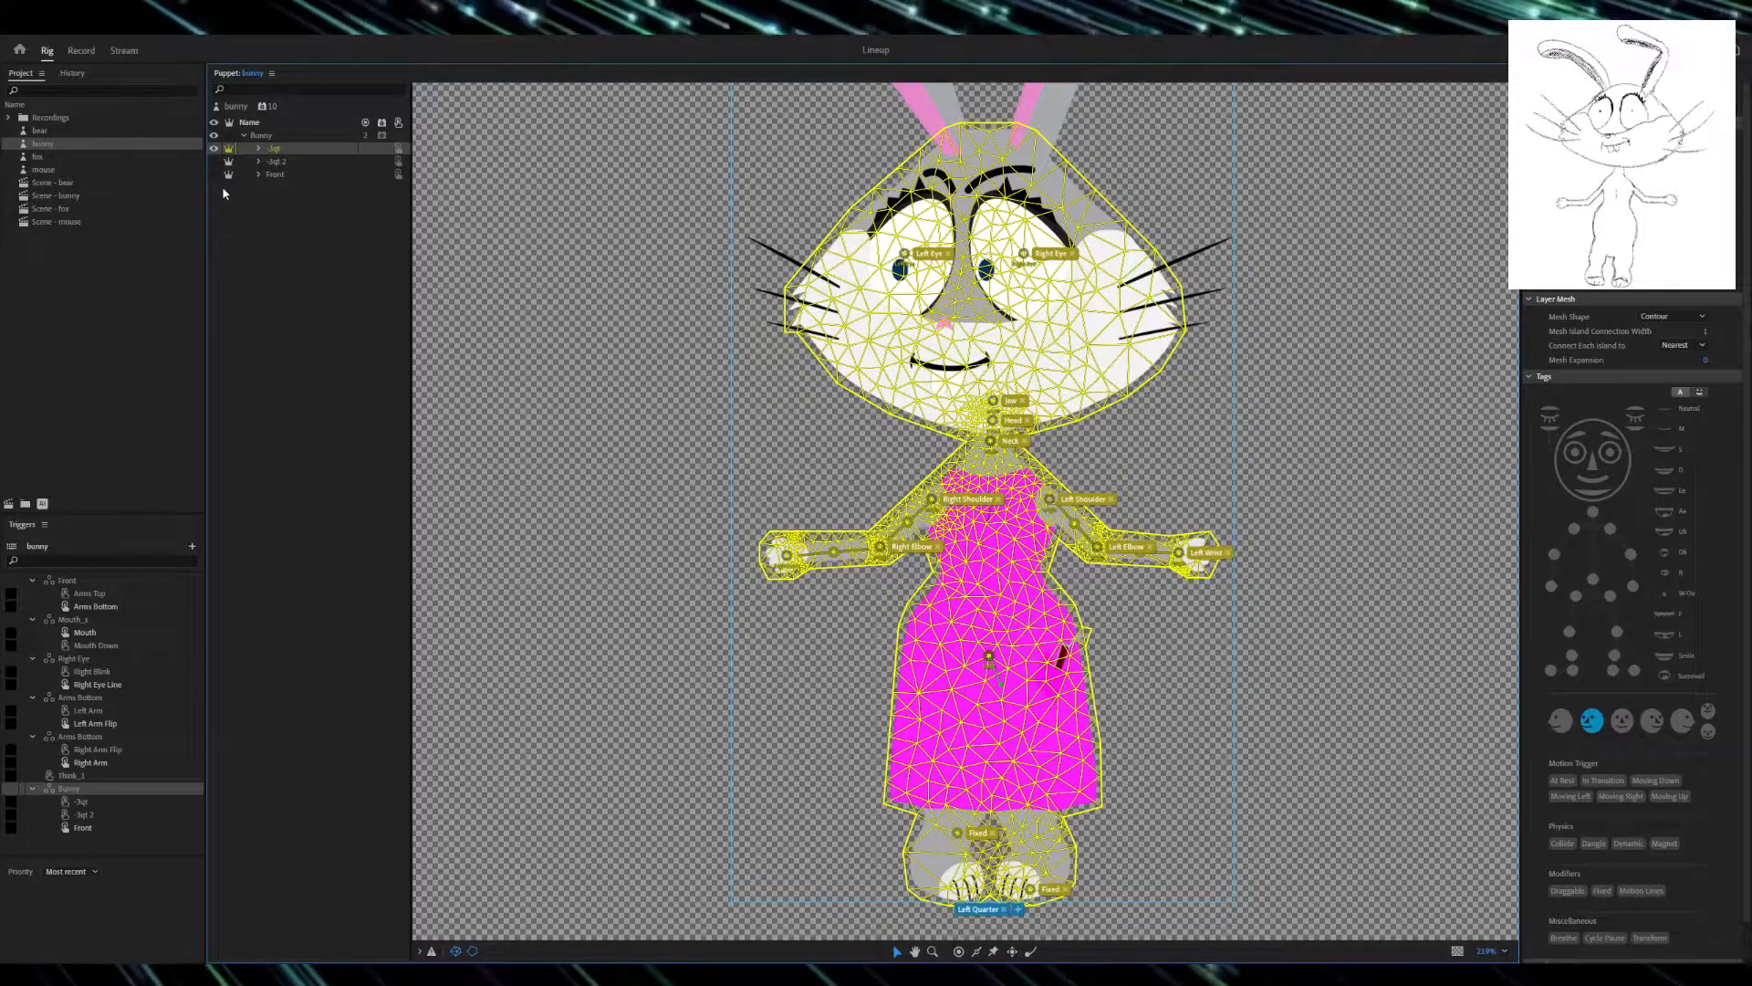
{"action": "left_click", "coordinate": [214, 161]}
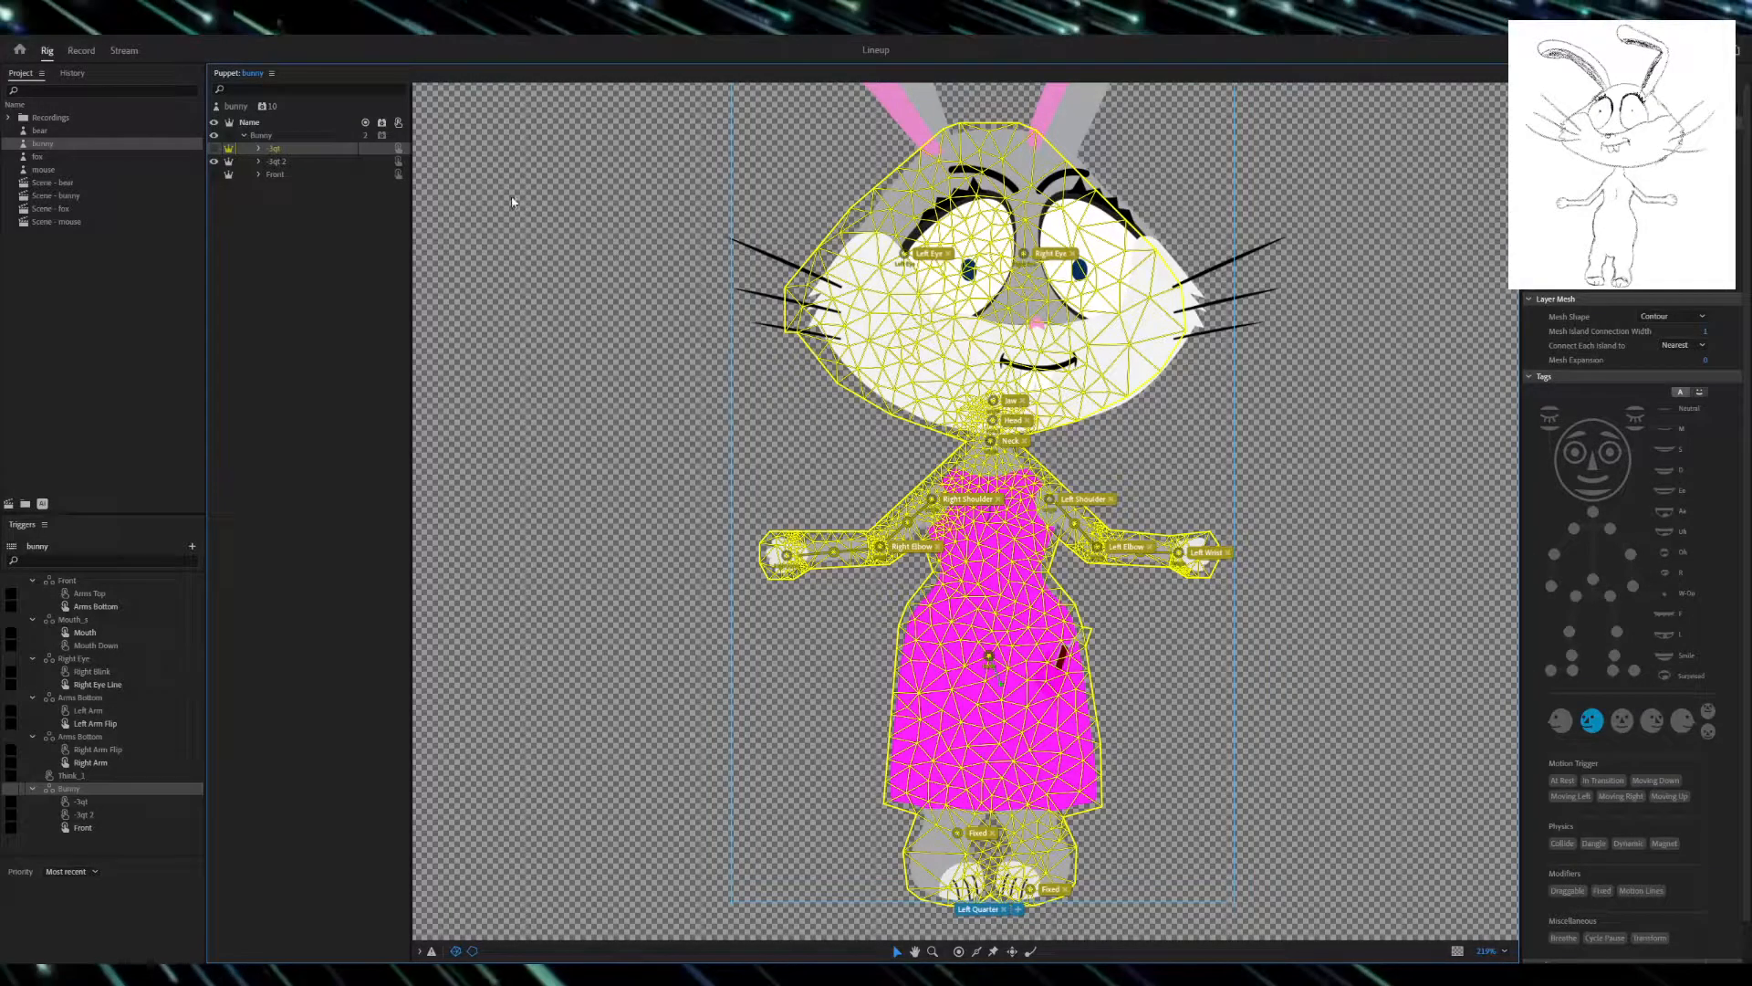
{"action": "left_click", "coordinate": [271, 160]}
{"action": "left_click", "coordinate": [270, 174]}
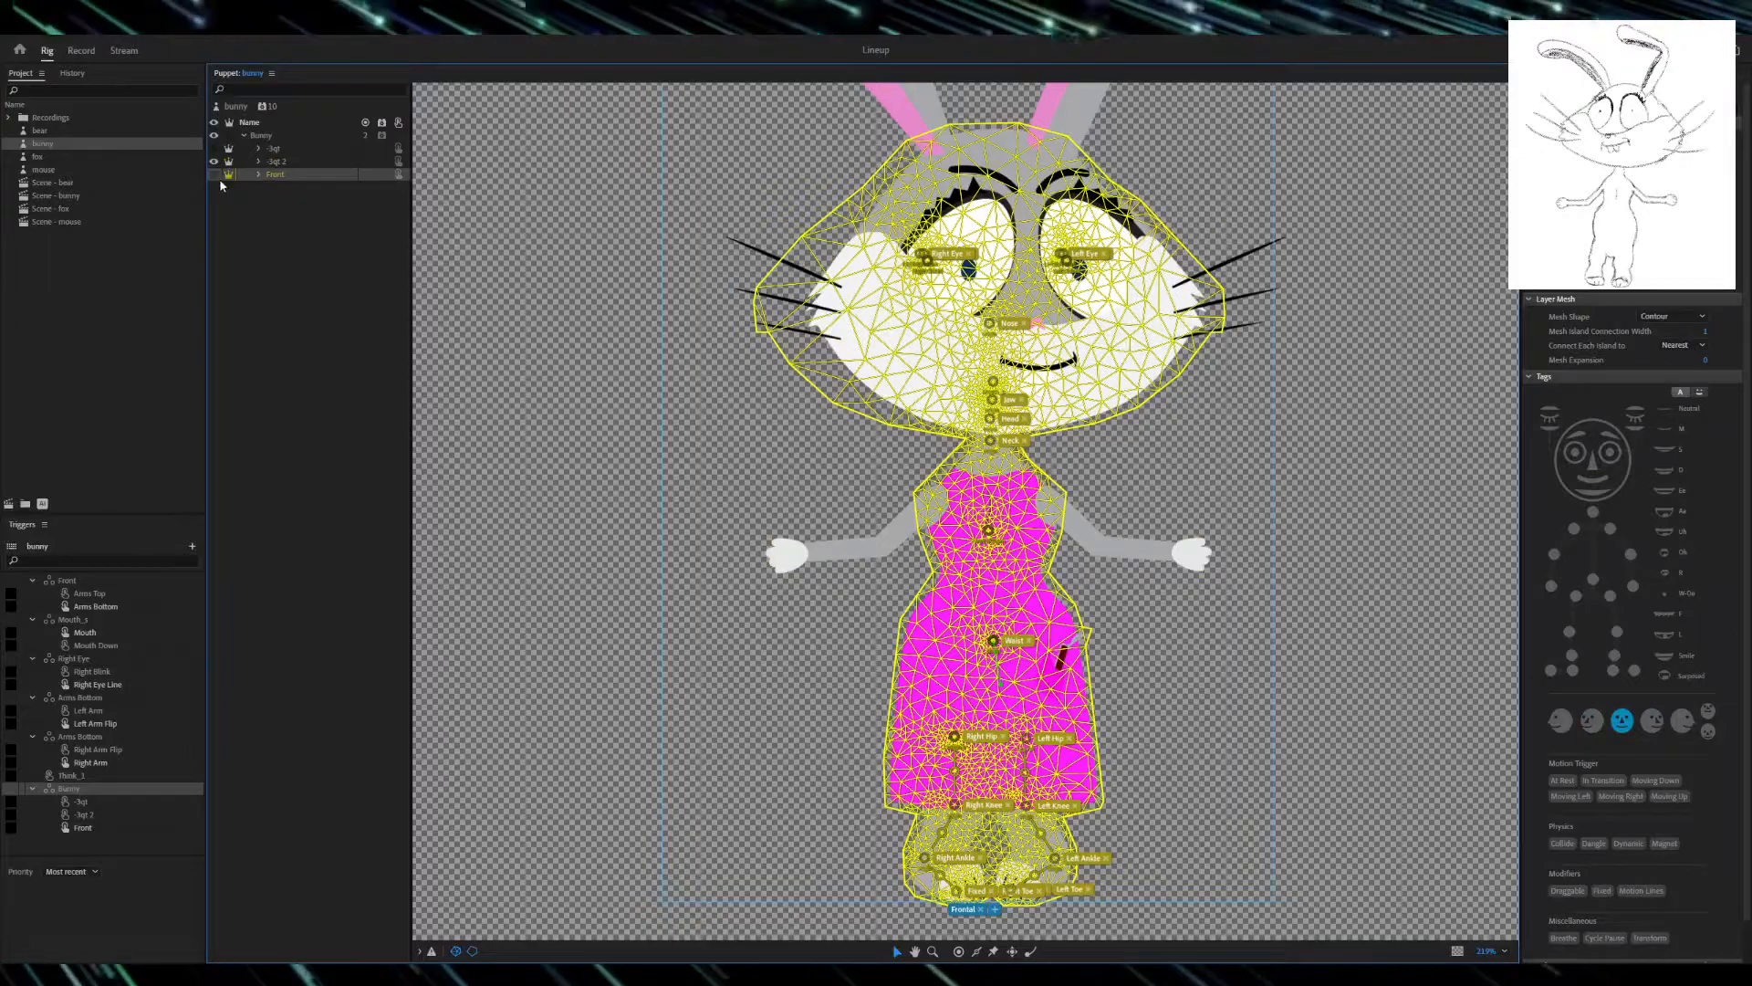
{"action": "left_click", "coordinate": [214, 175]}
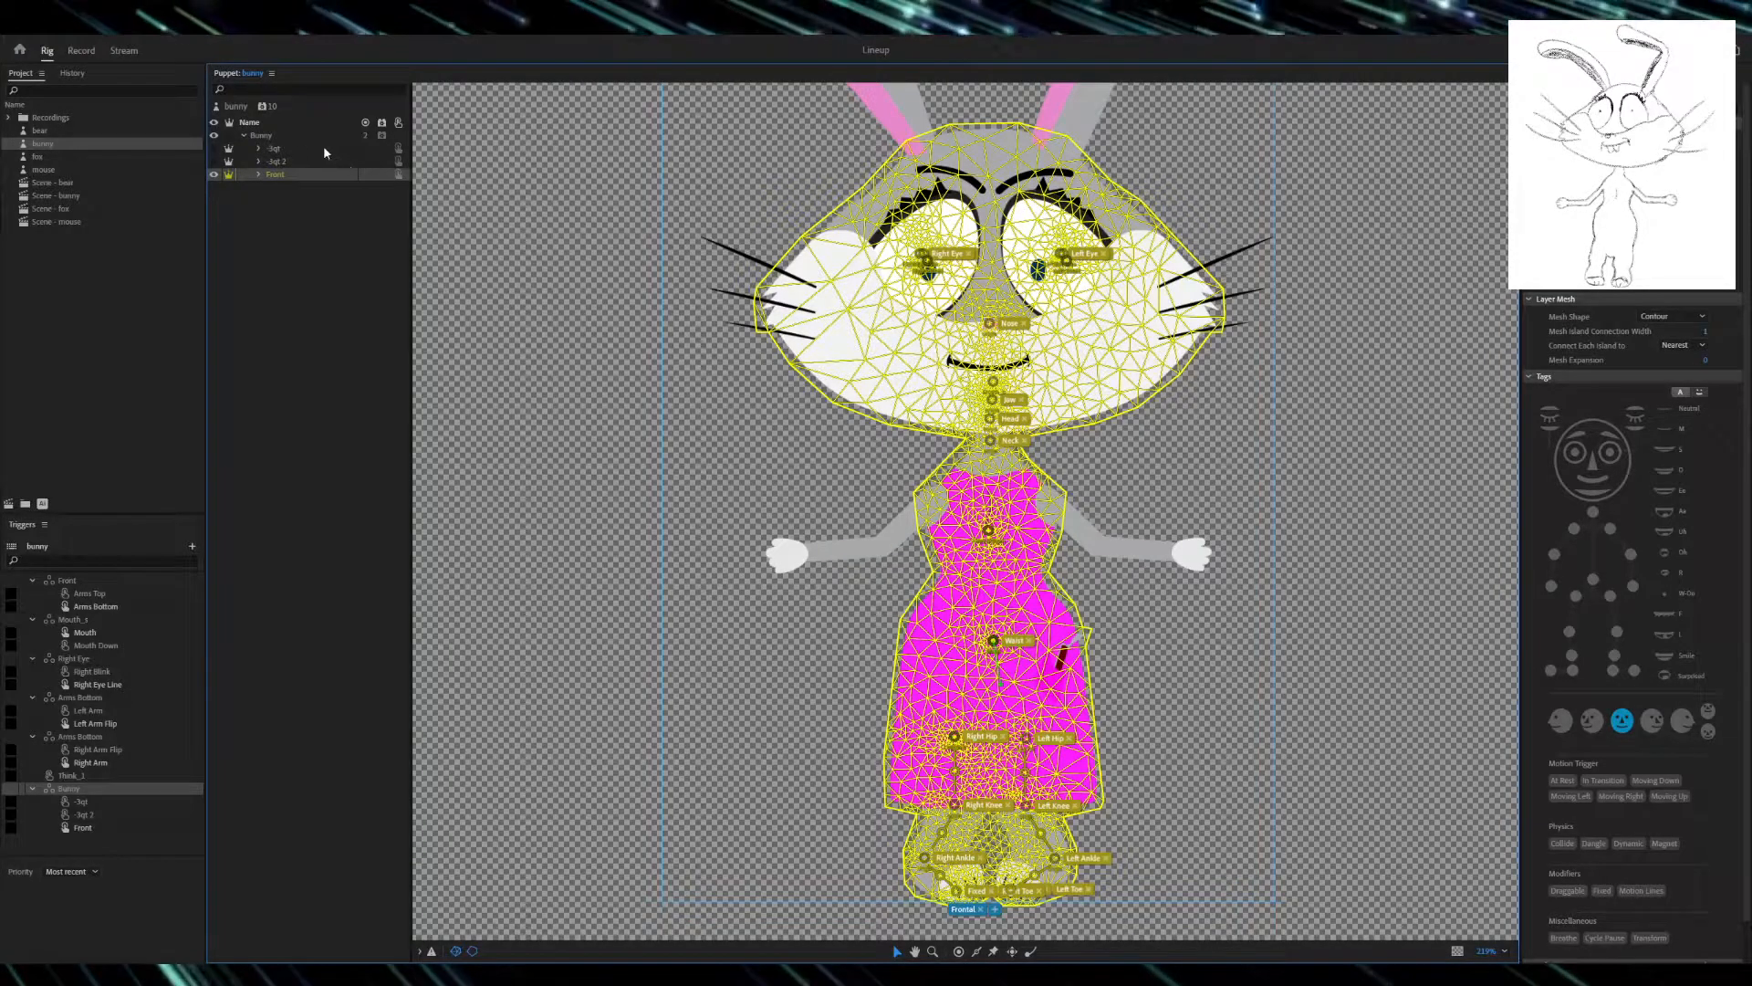
{"action": "left_click", "coordinate": [215, 160]}
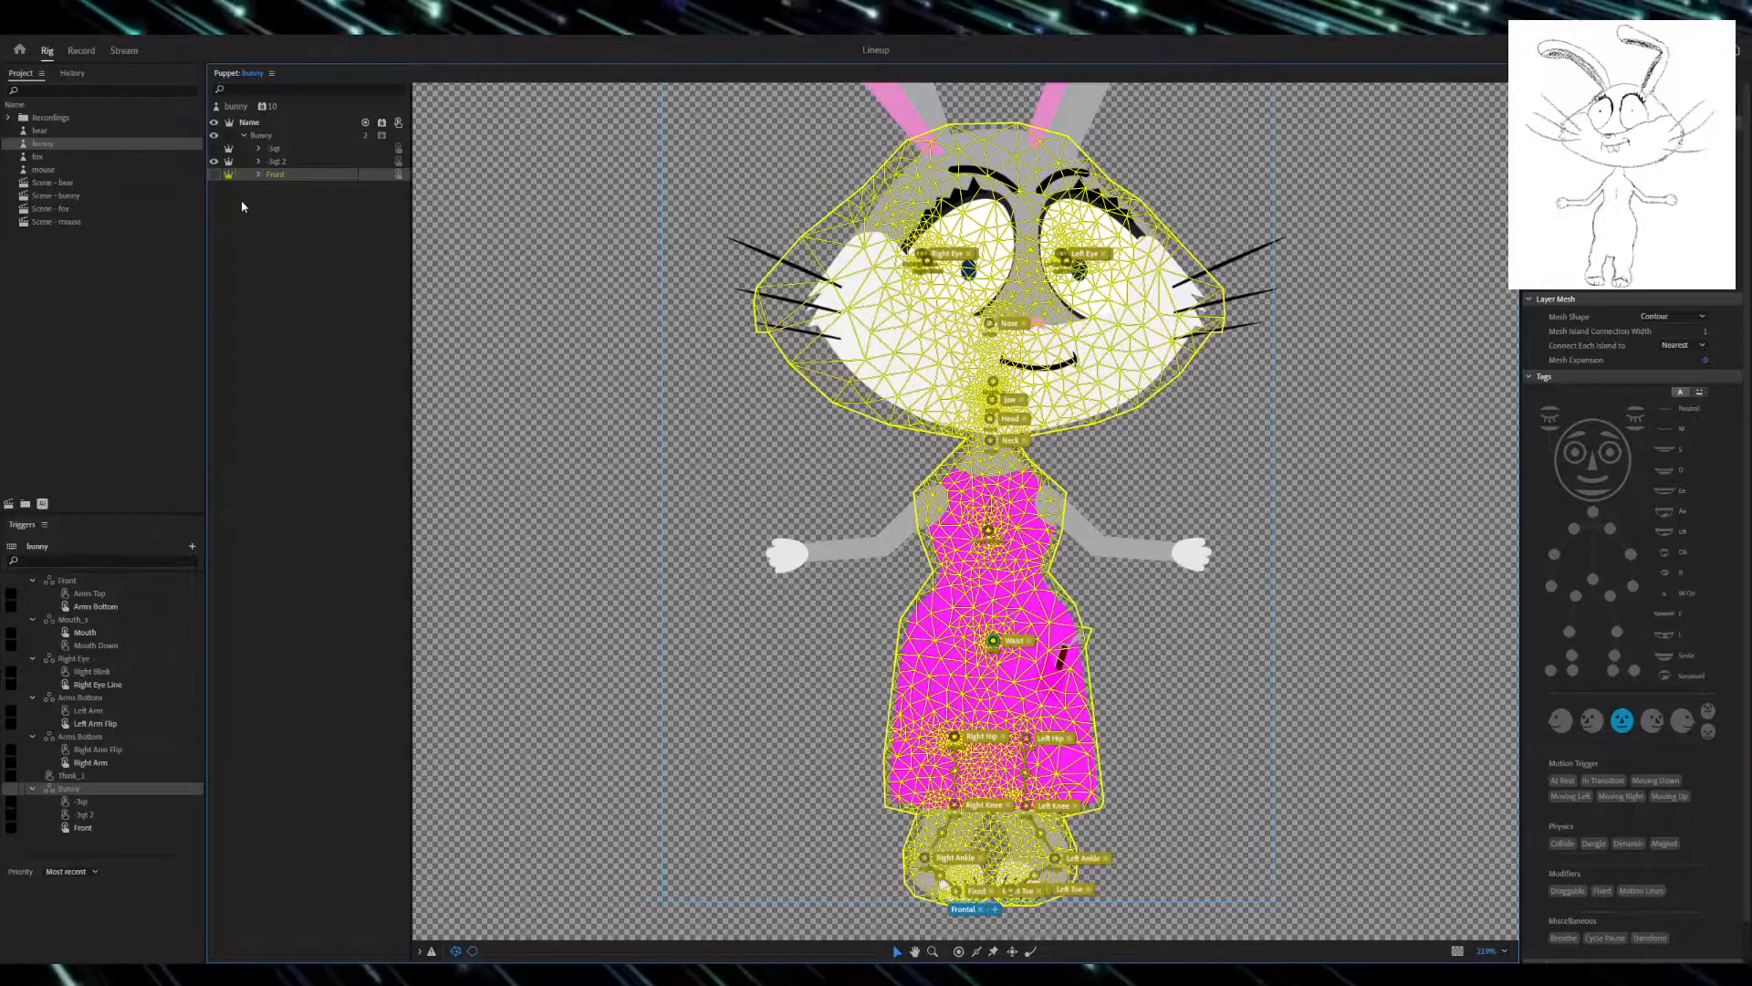
{"action": "left_click", "coordinate": [214, 147]}
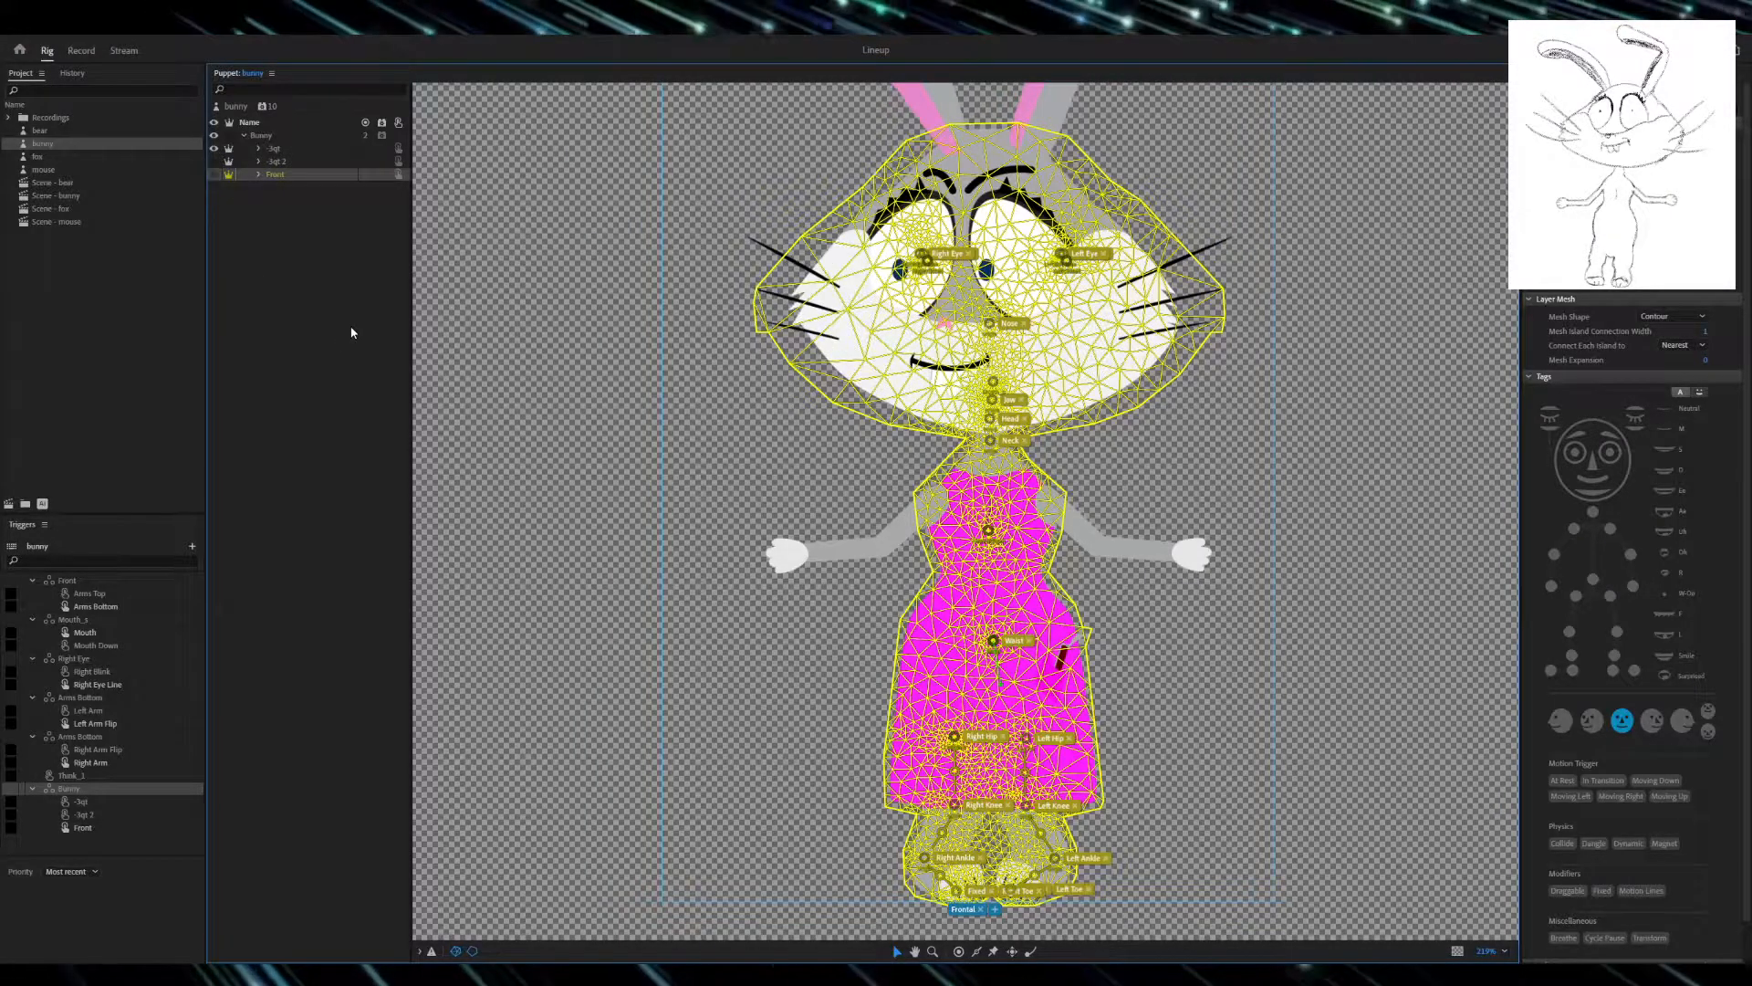
- Expand the 3qt group, inspect its Head and Body groups, and list the Head group's layers
{"action": "left_click", "coordinate": [271, 152]}
{"action": "left_click", "coordinate": [259, 148]}
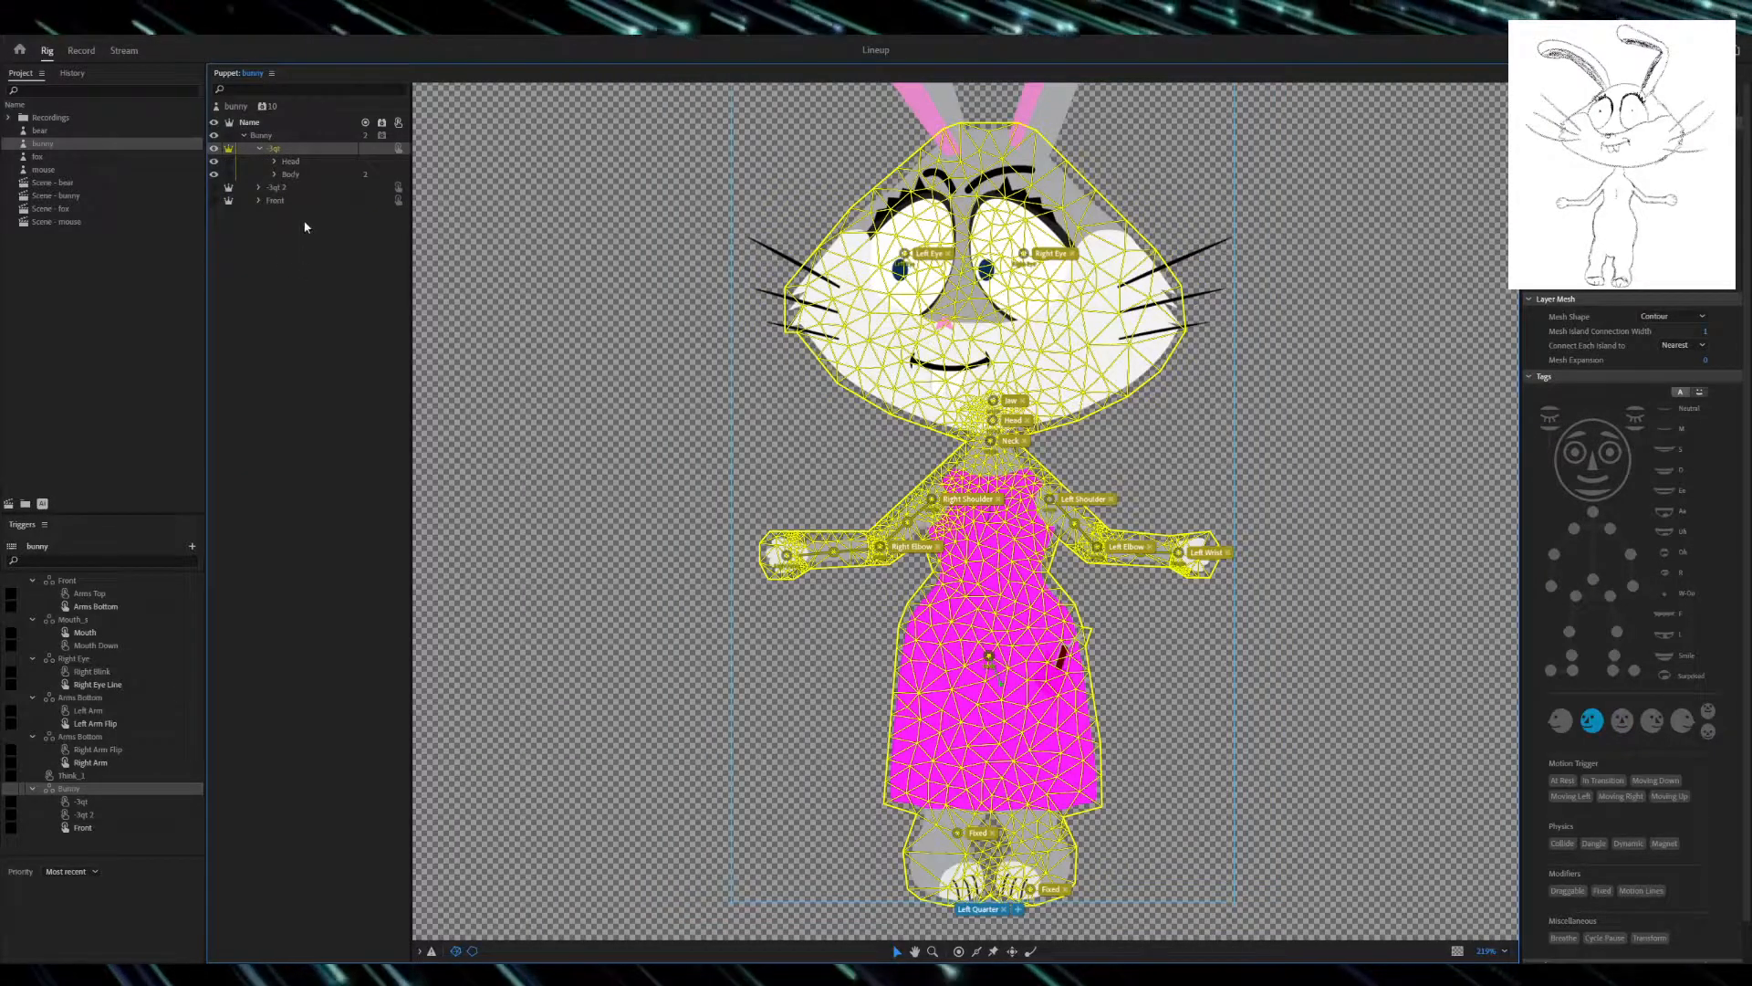
{"action": "left_click", "coordinate": [301, 160]}
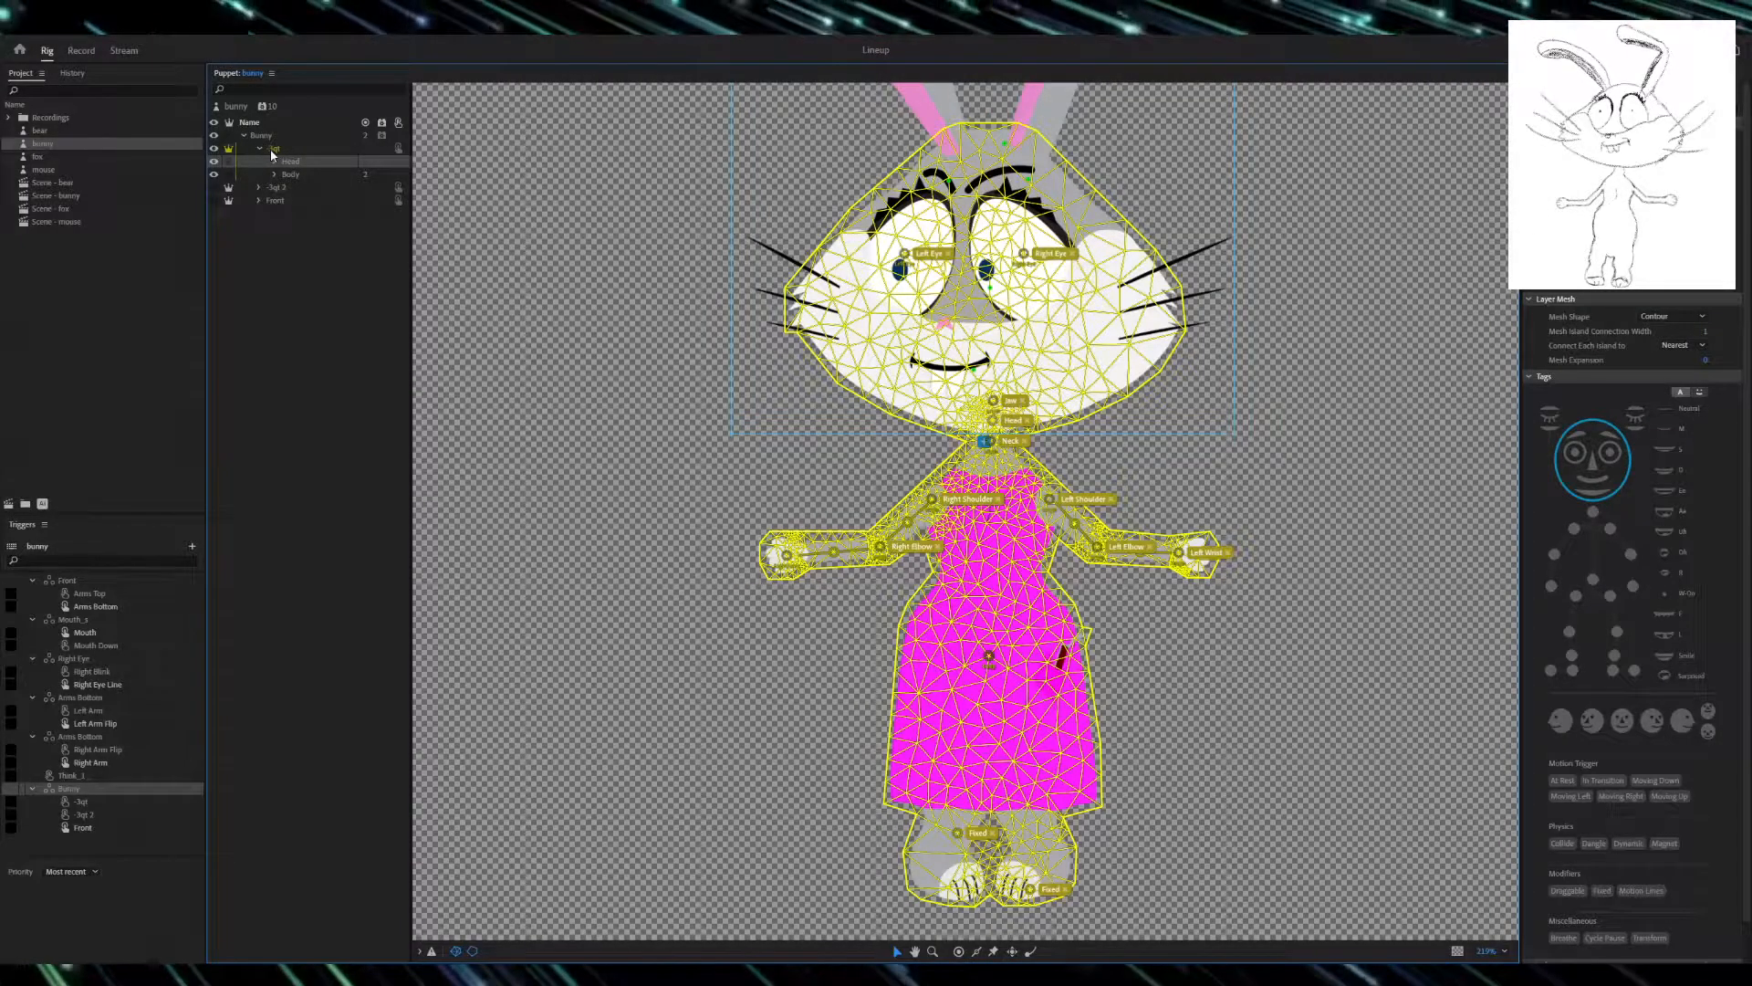
{"action": "left_click", "coordinate": [292, 174]}
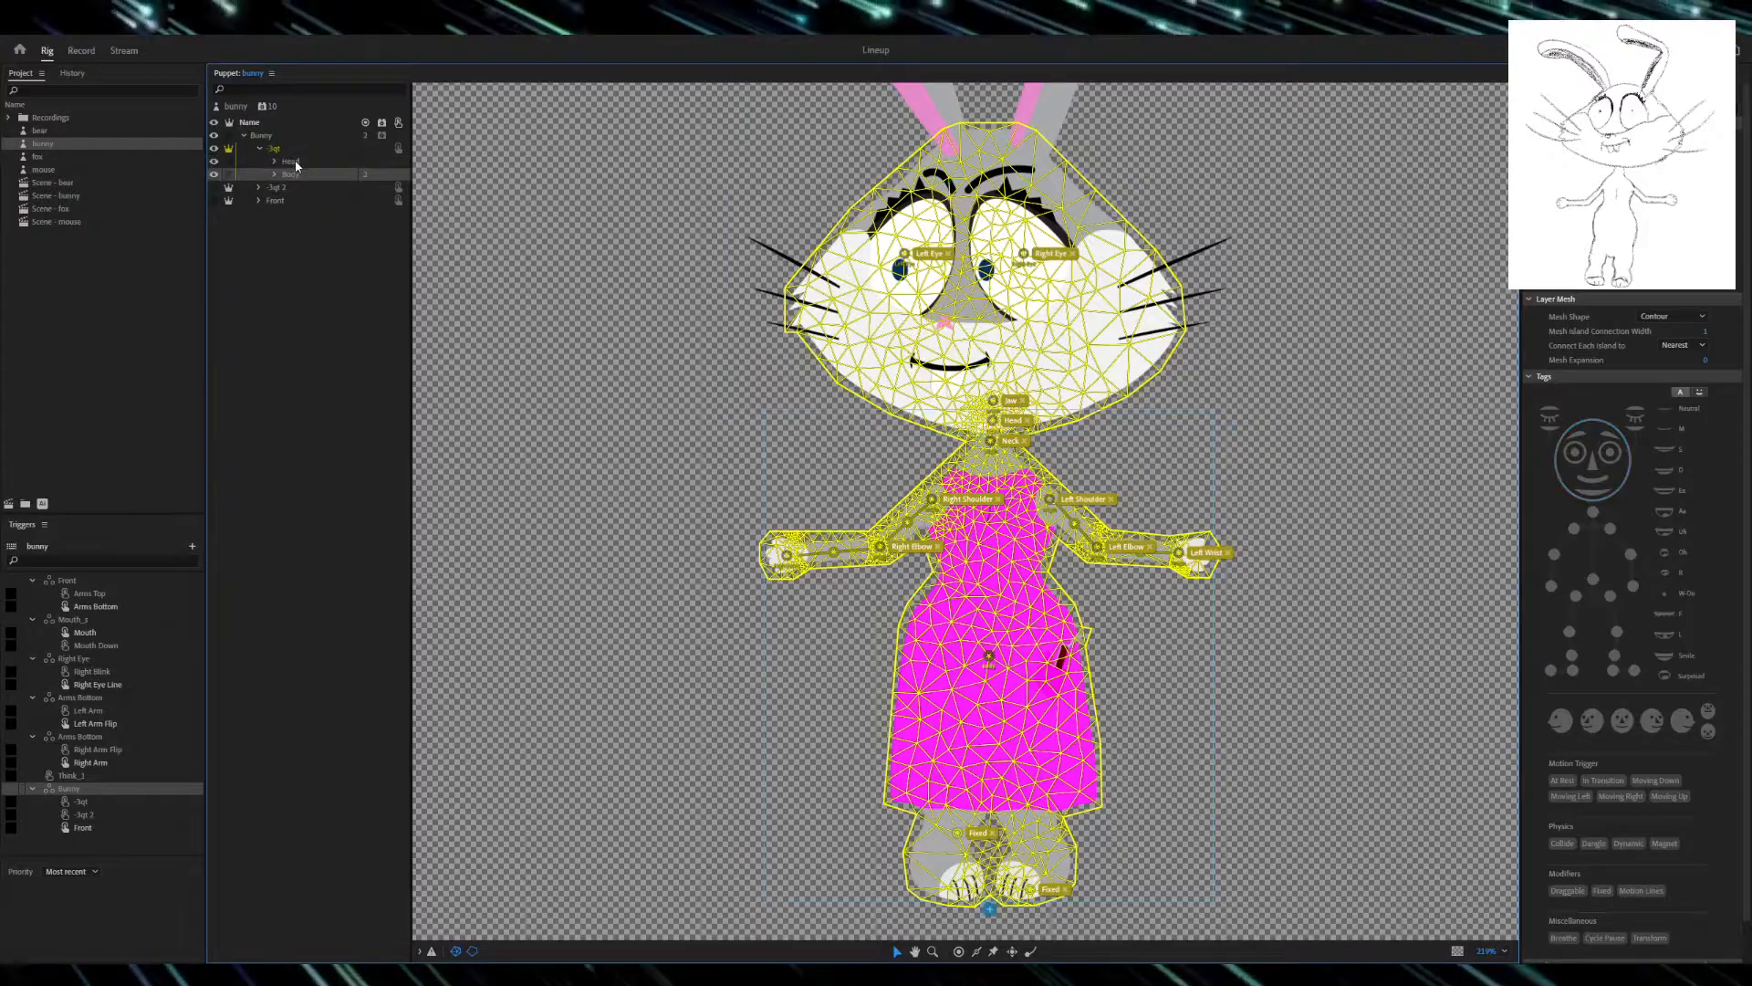
{"action": "left_click", "coordinate": [284, 161]}
{"action": "left_click", "coordinate": [275, 160]}
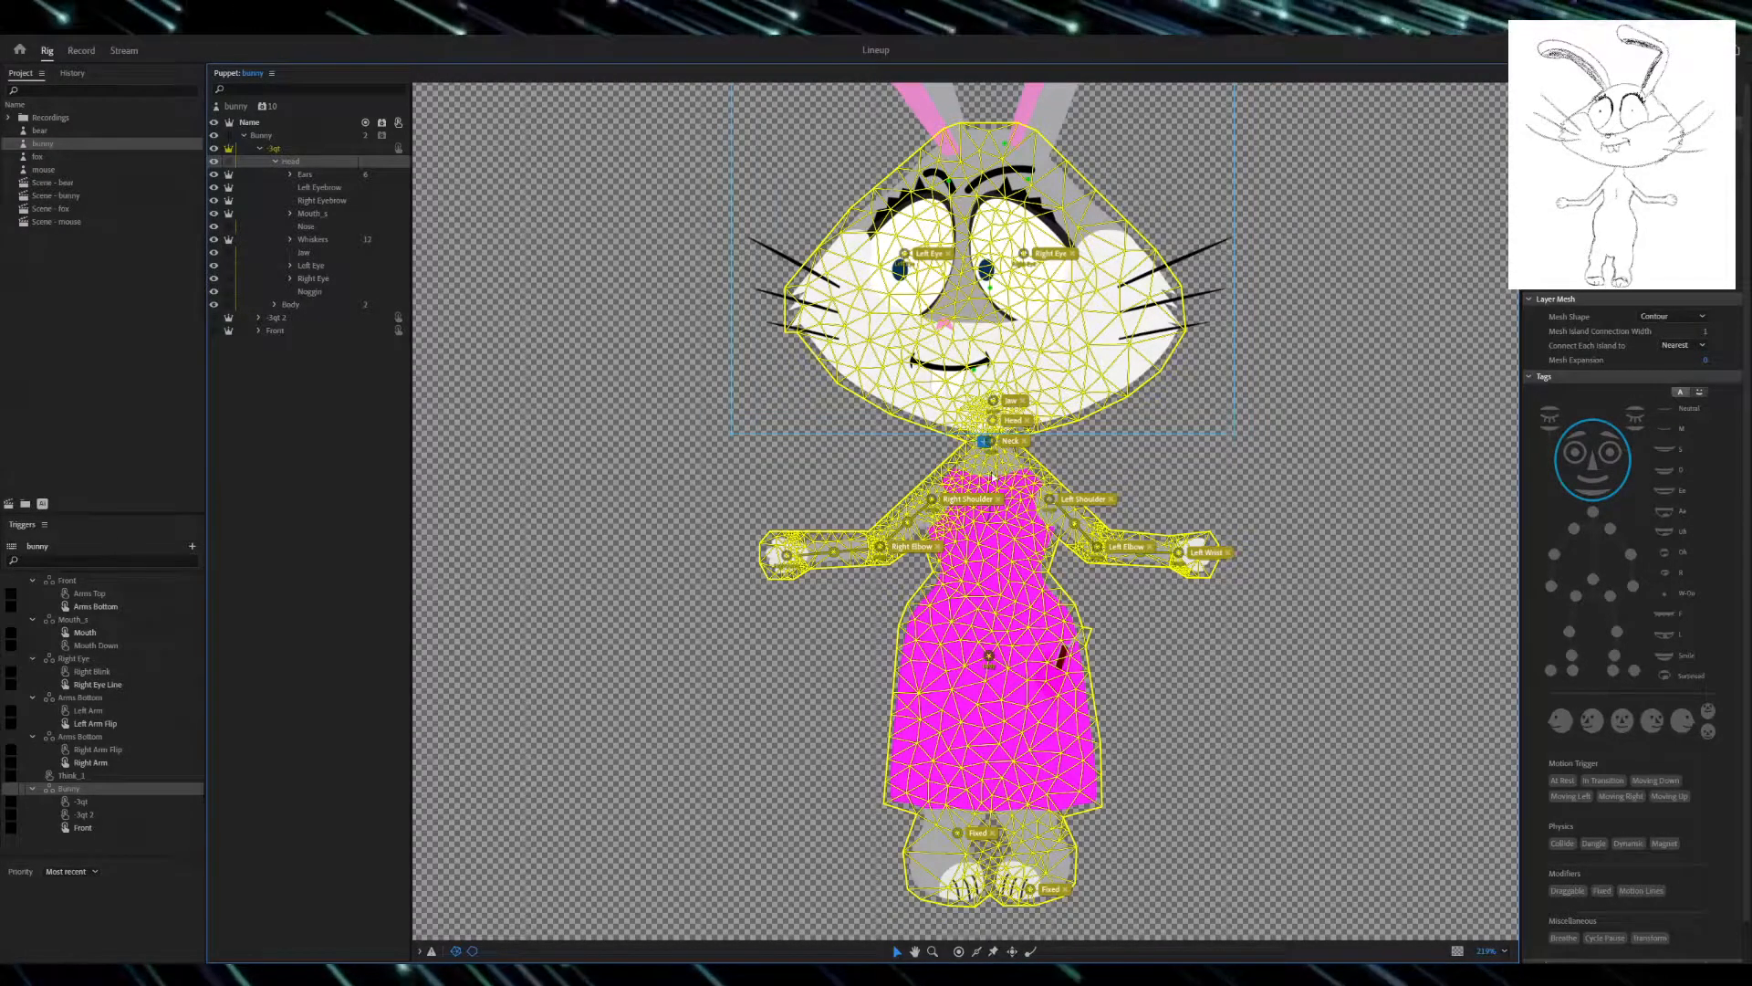
- Reposition two Dangle handles of the Ears group, one inside the drooping ear's tip and one at the other ear's bend
{"action": "left_click", "coordinate": [308, 176]}
{"action": "left_click_drag", "start_coordinate": [928, 217], "coordinate": [976, 531]}
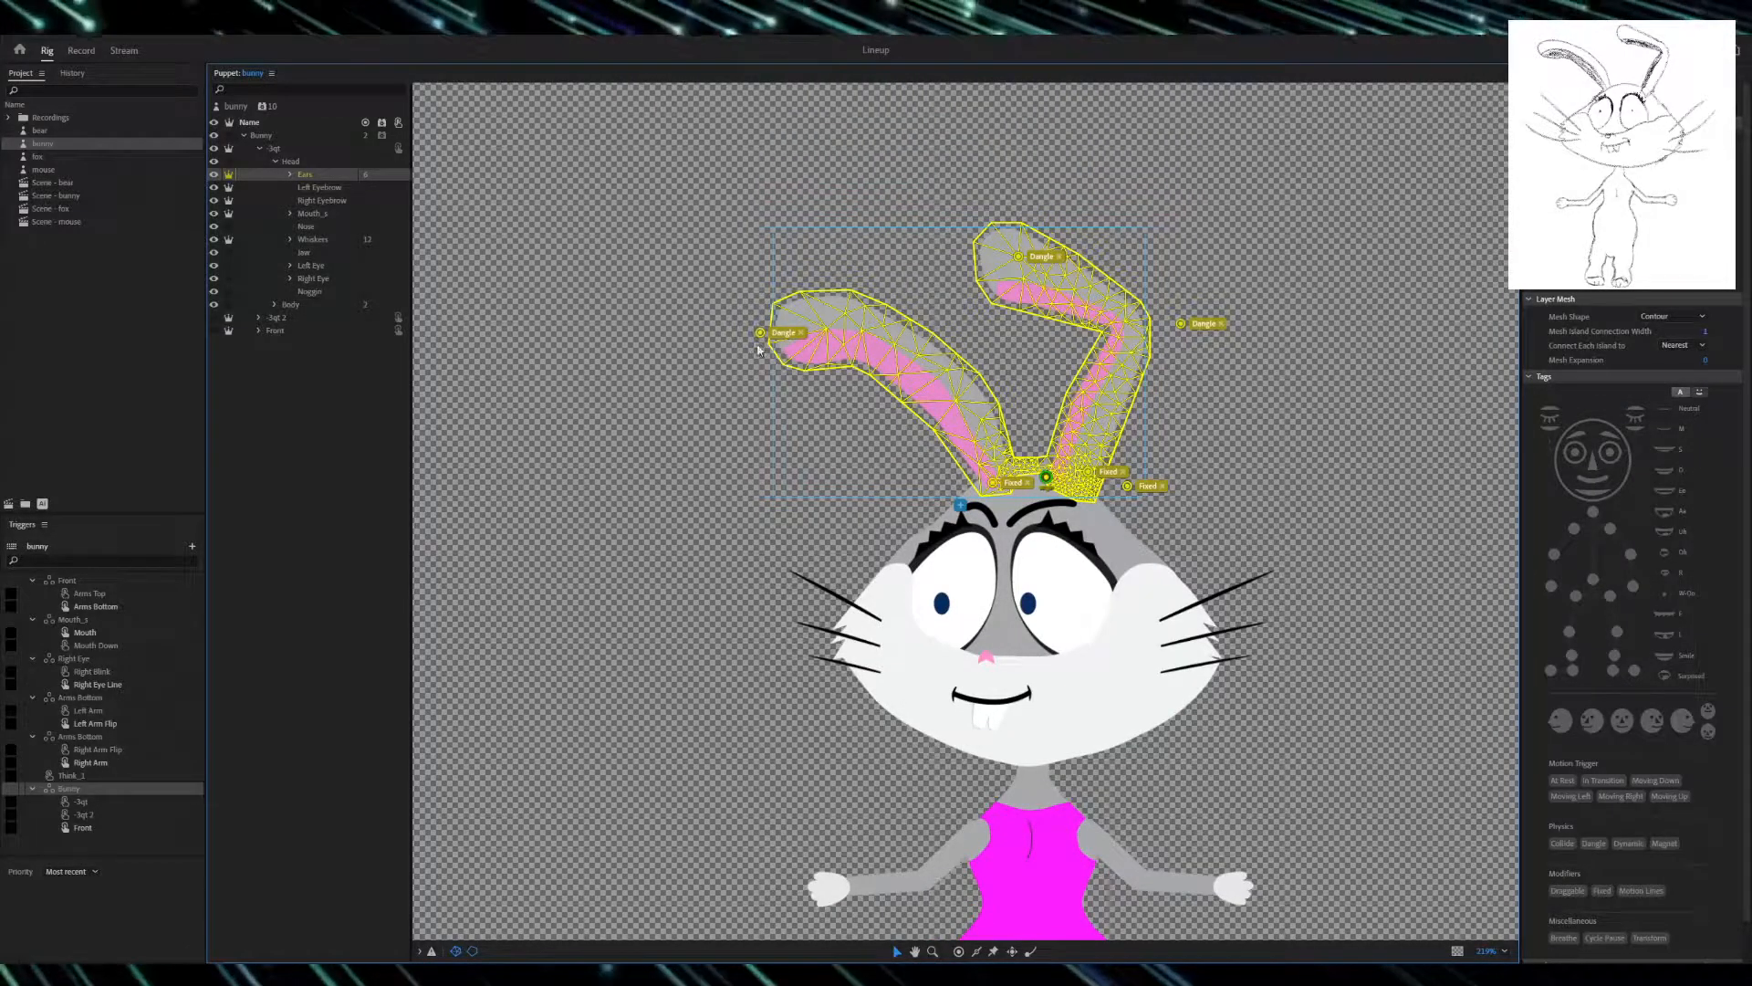
{"action": "left_click_drag", "start_coordinate": [755, 335], "coordinate": [766, 337]}
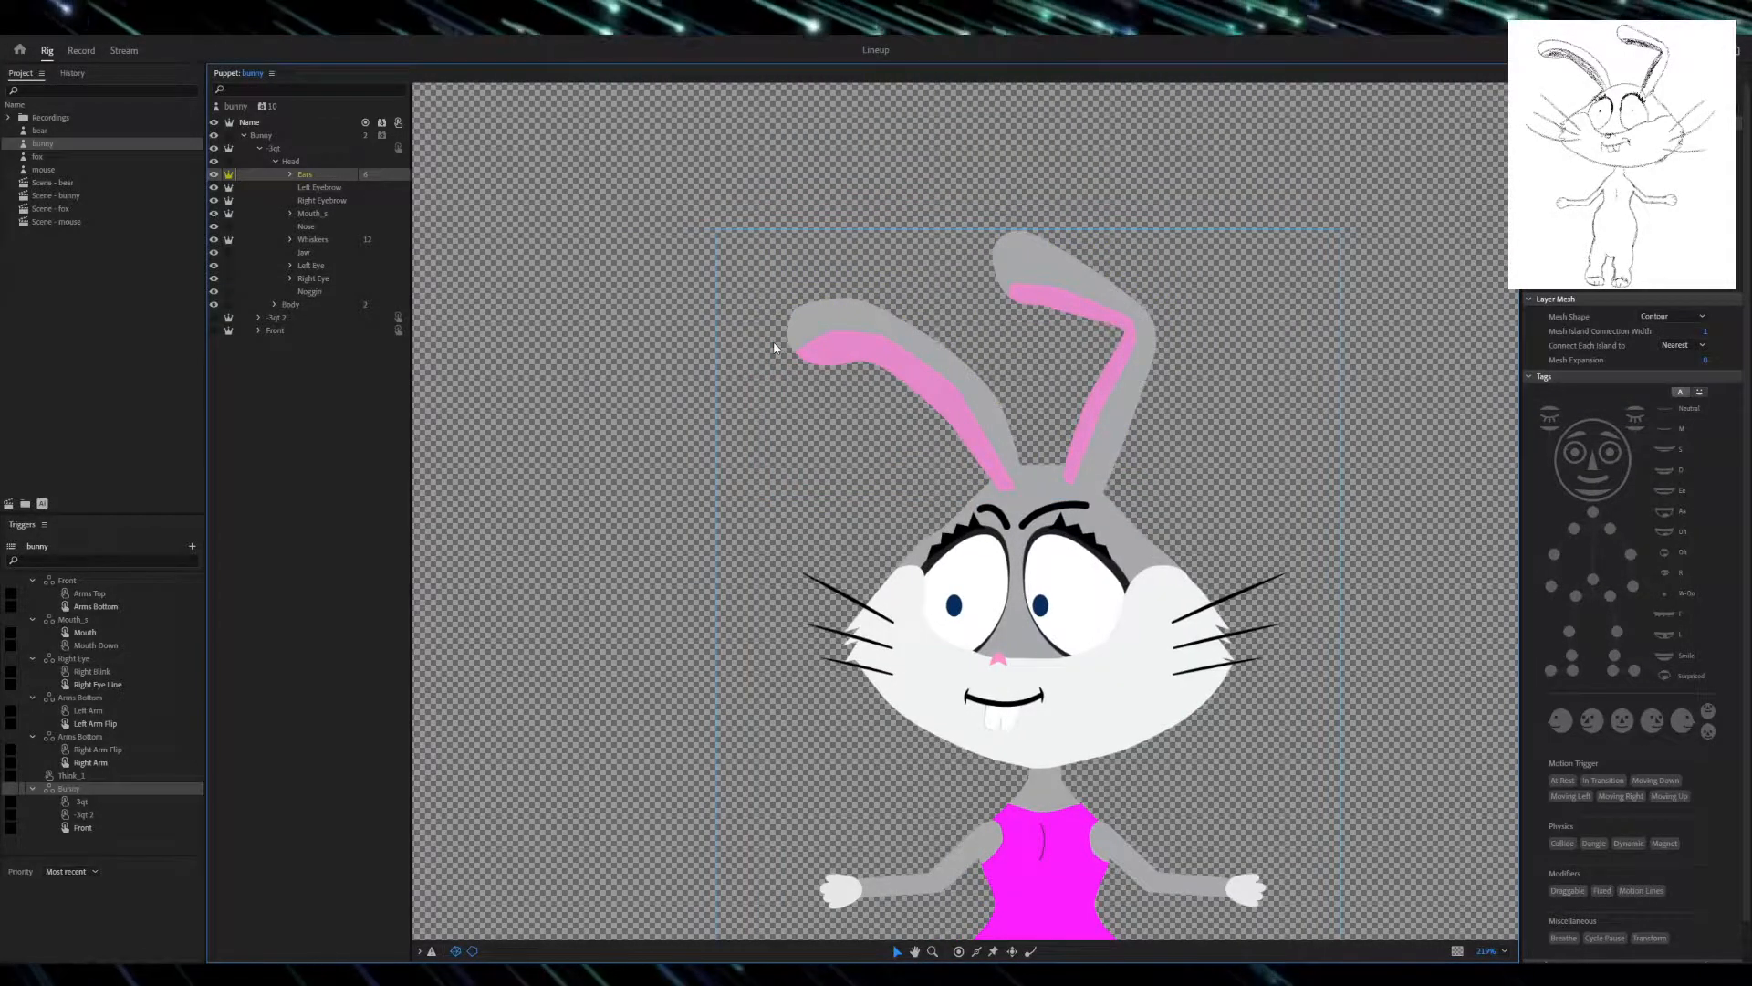
{"action": "key", "text": "ctrl+z"}
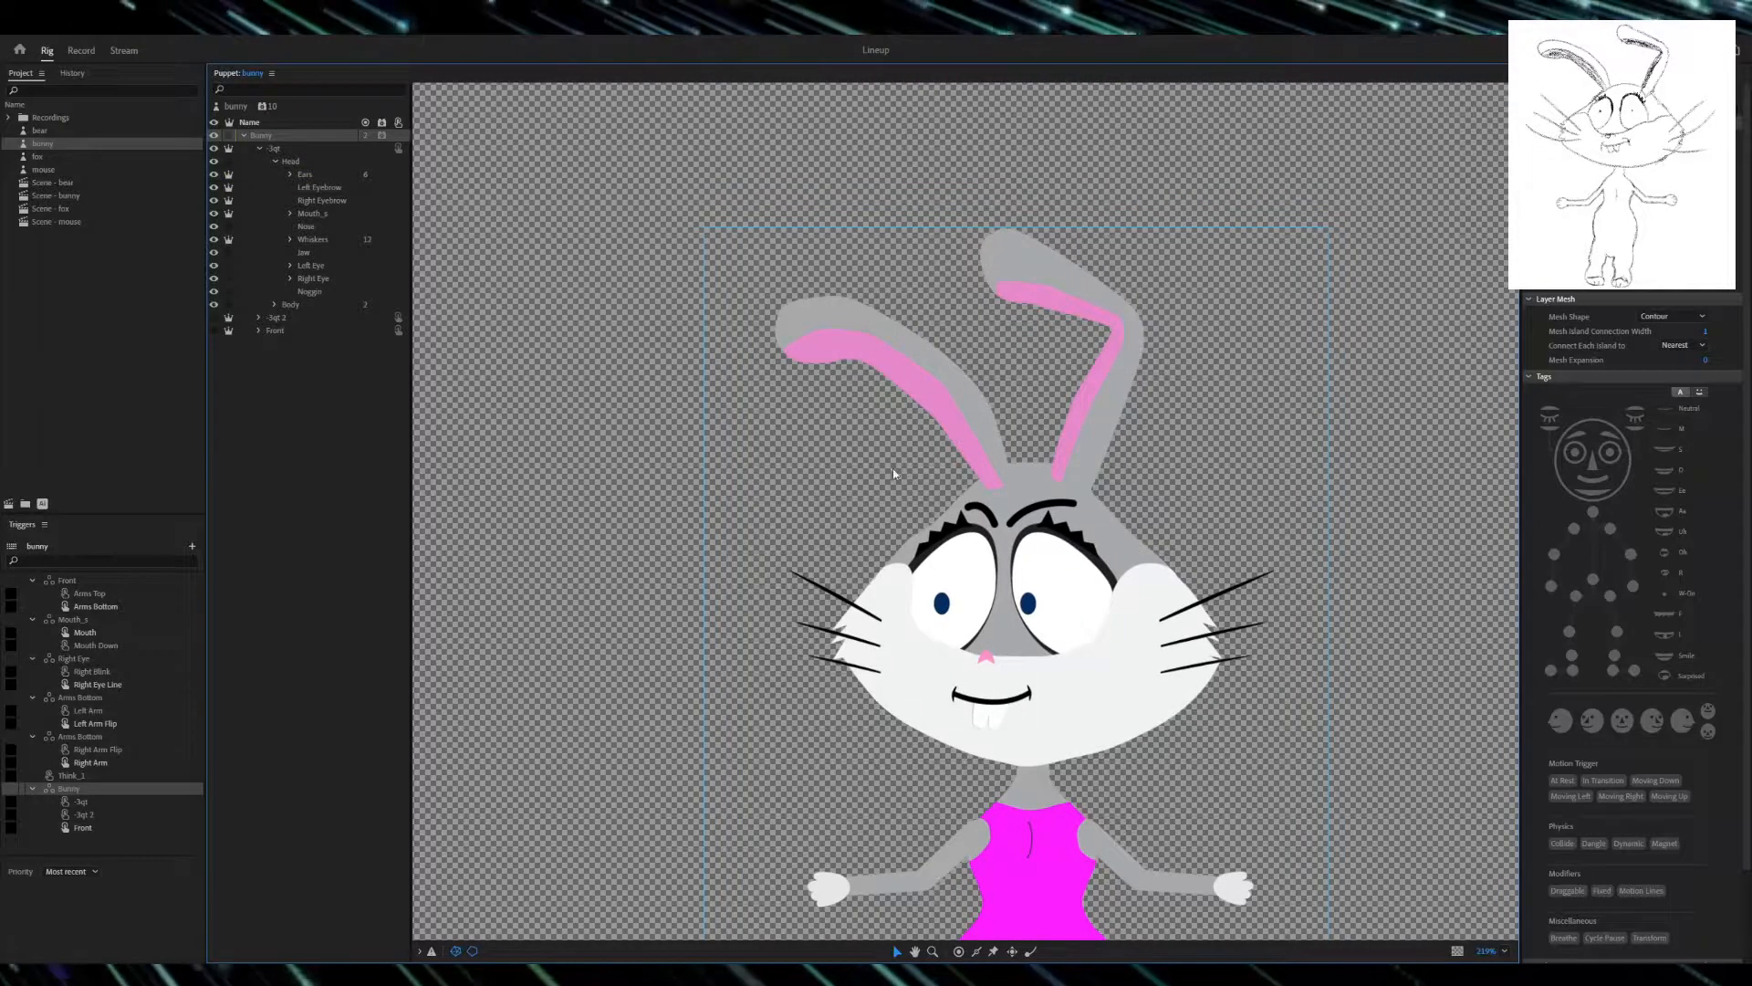
{"action": "left_click", "coordinate": [305, 174]}
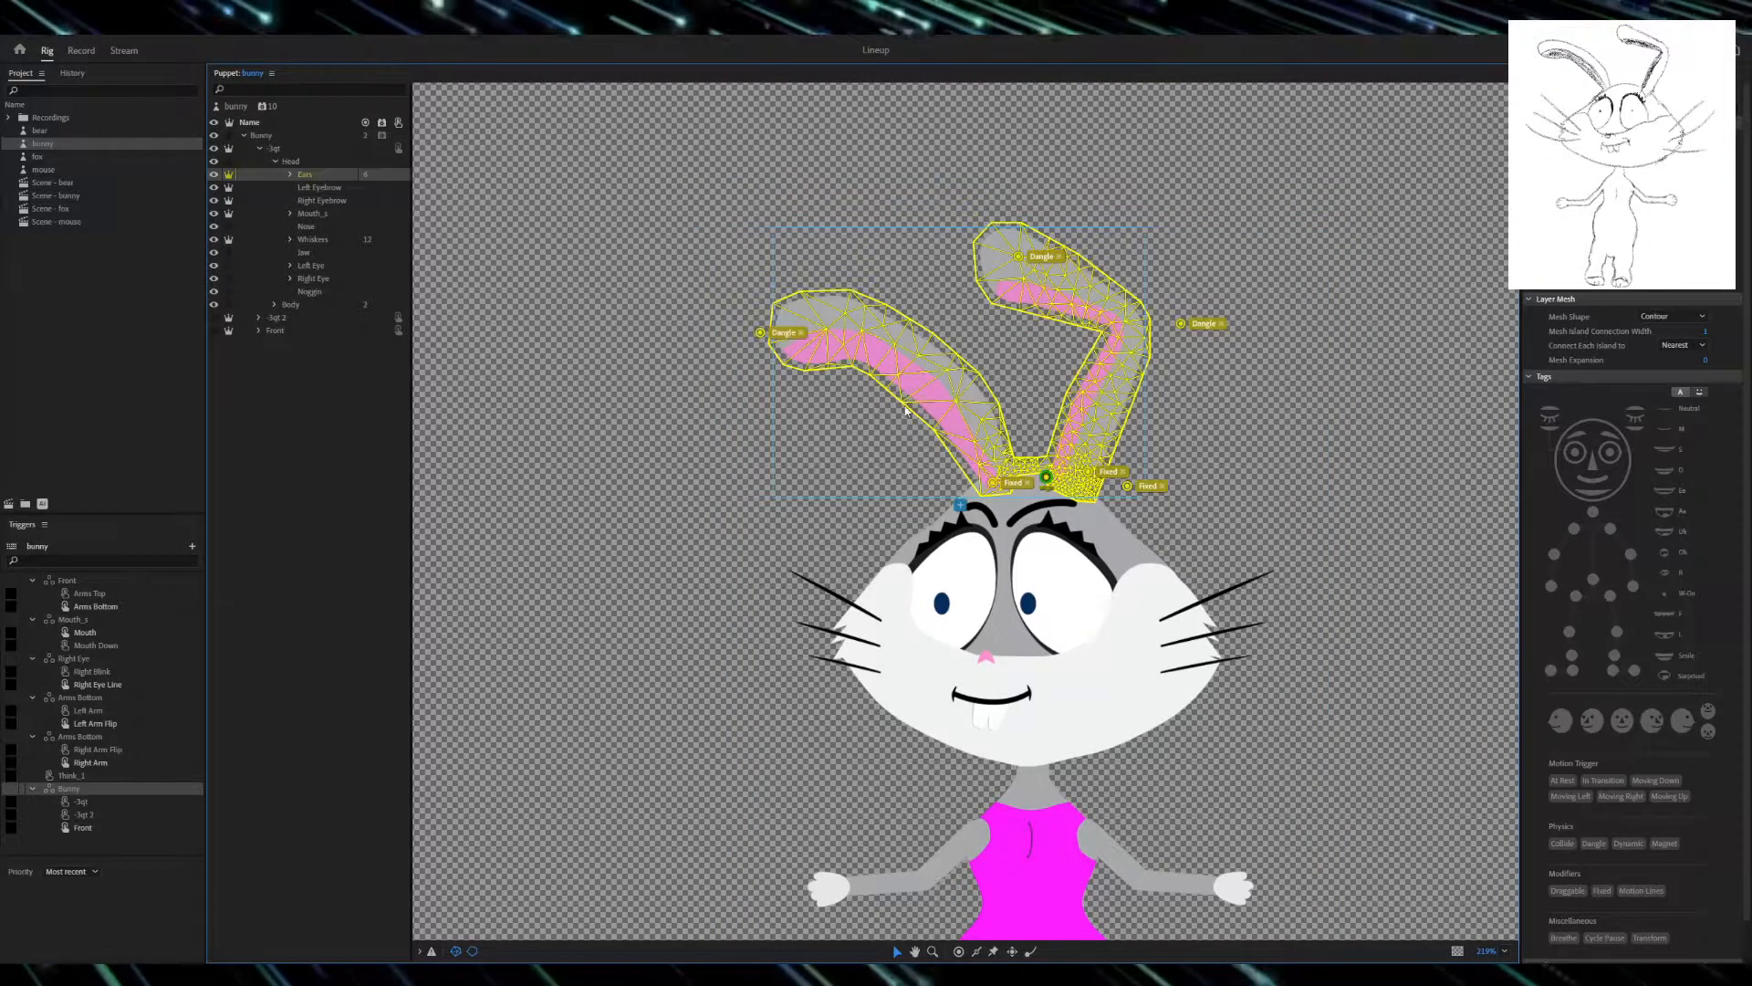
{"action": "left_click_drag", "start_coordinate": [773, 334], "coordinate": [784, 330]}
{"action": "left_click_drag", "start_coordinate": [1181, 323], "coordinate": [1123, 325]}
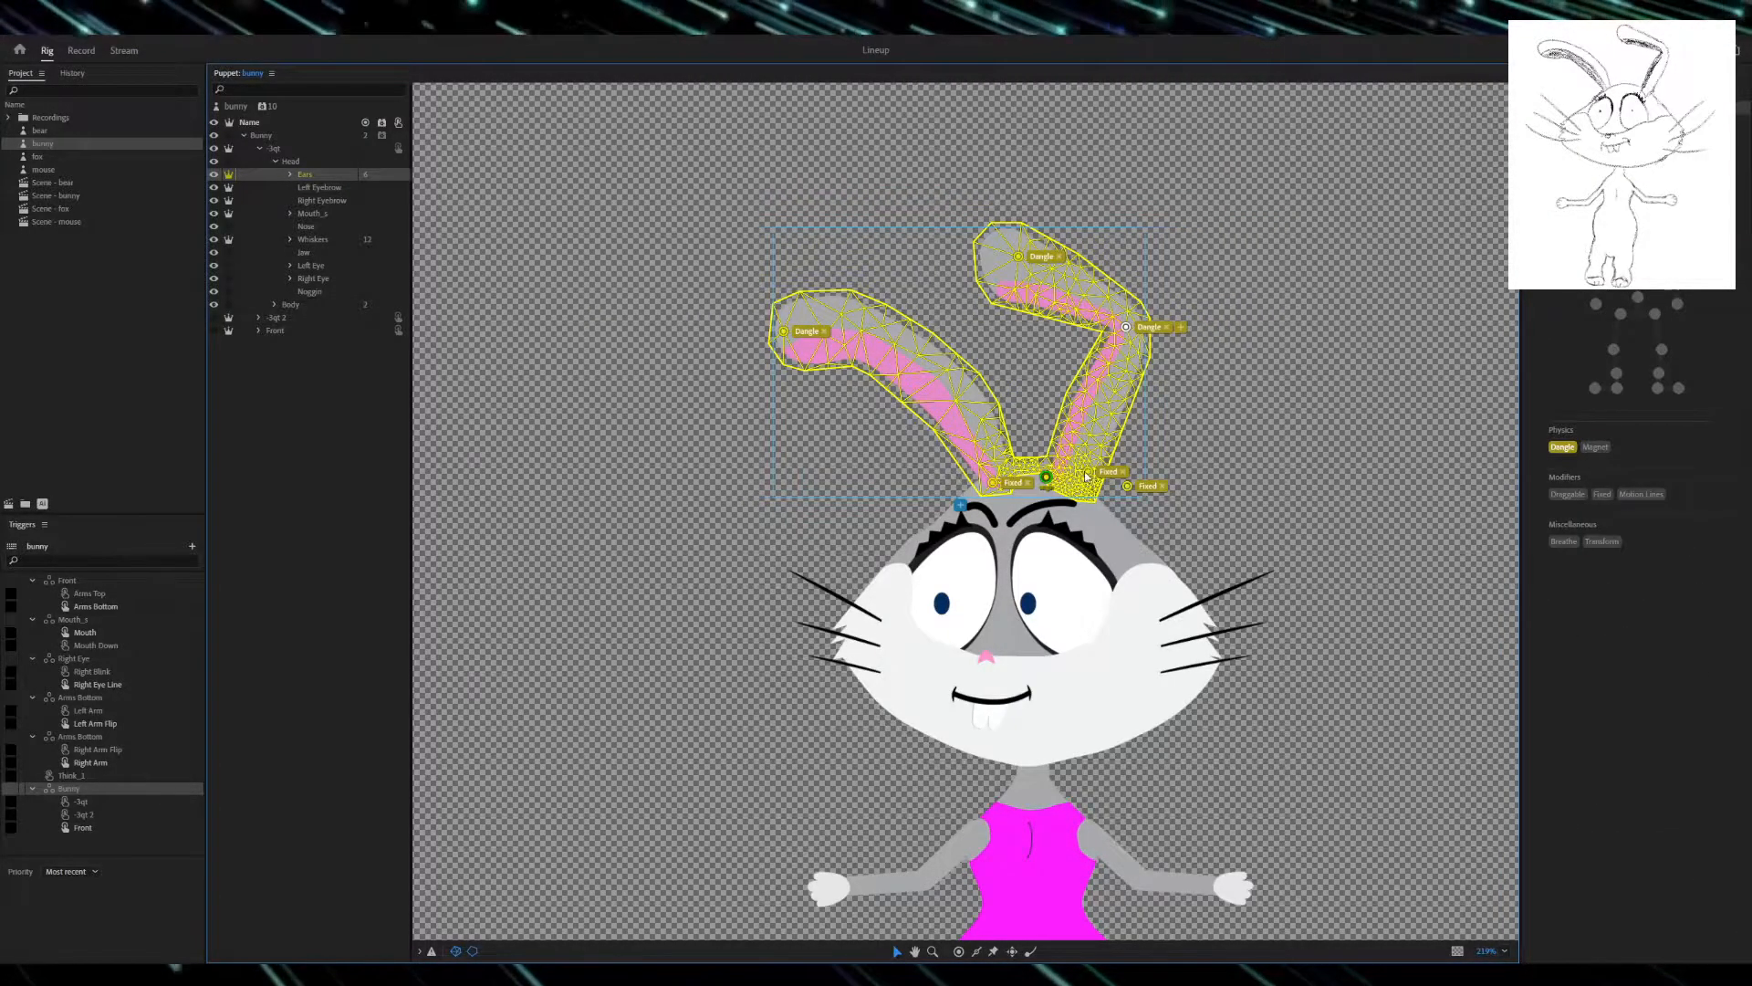
- Check the eyebrow tags and handles on the Left Eyebrow and Right Eyebrow layers of the 3qt head
{"action": "left_click", "coordinate": [1036, 545]}
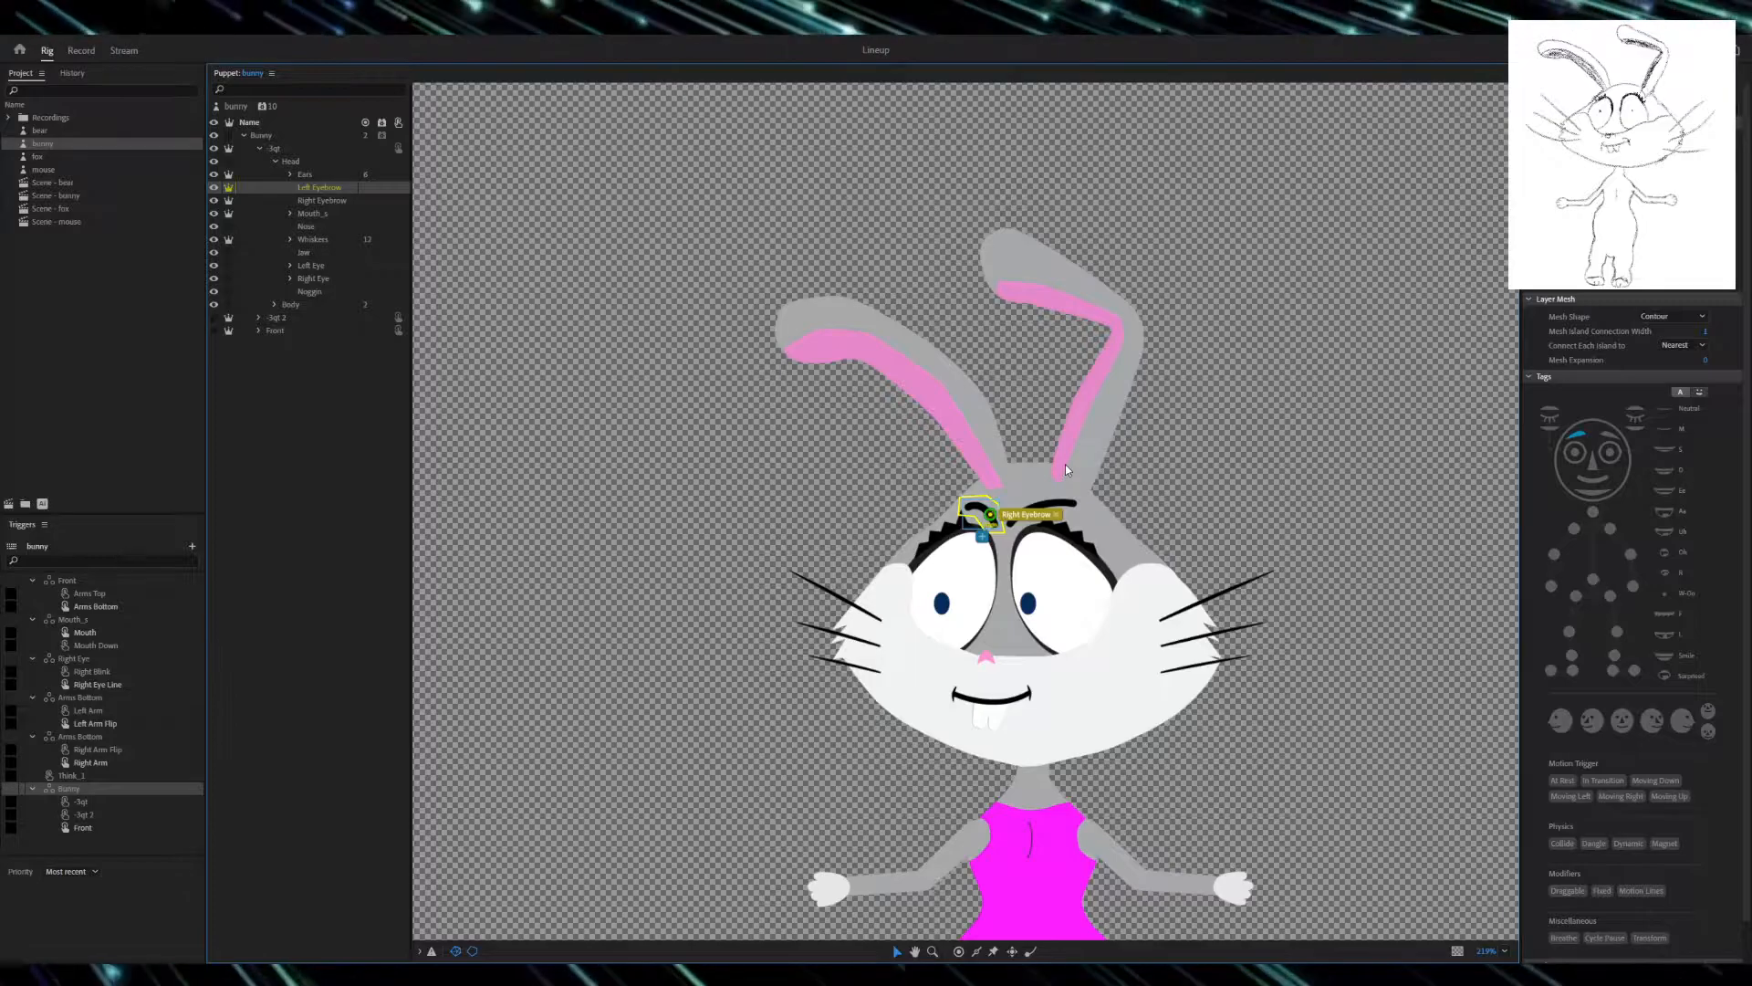
{"action": "scroll", "coordinate": [967, 538], "scroll_direction": "up", "scroll_amount": 5}
{"action": "scroll", "coordinate": [997, 582], "scroll_direction": "up", "scroll_amount": 5}
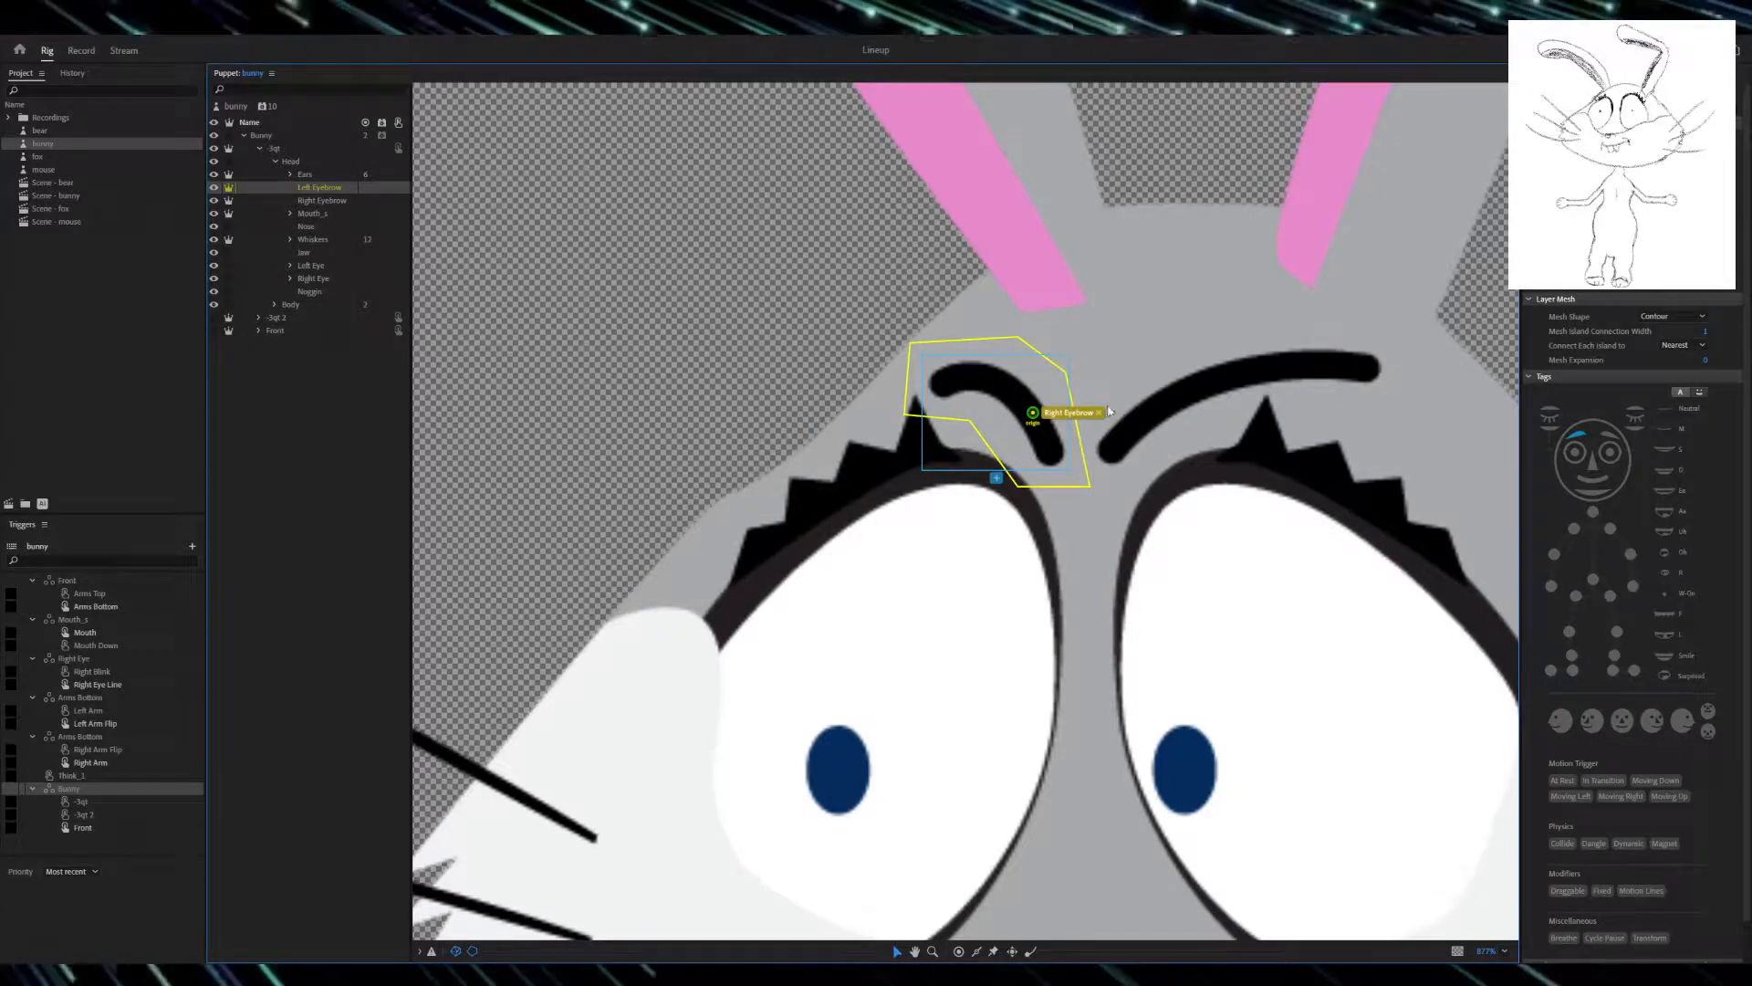
{"action": "scroll", "coordinate": [1203, 557], "scroll_direction": "down", "scroll_amount": 12}
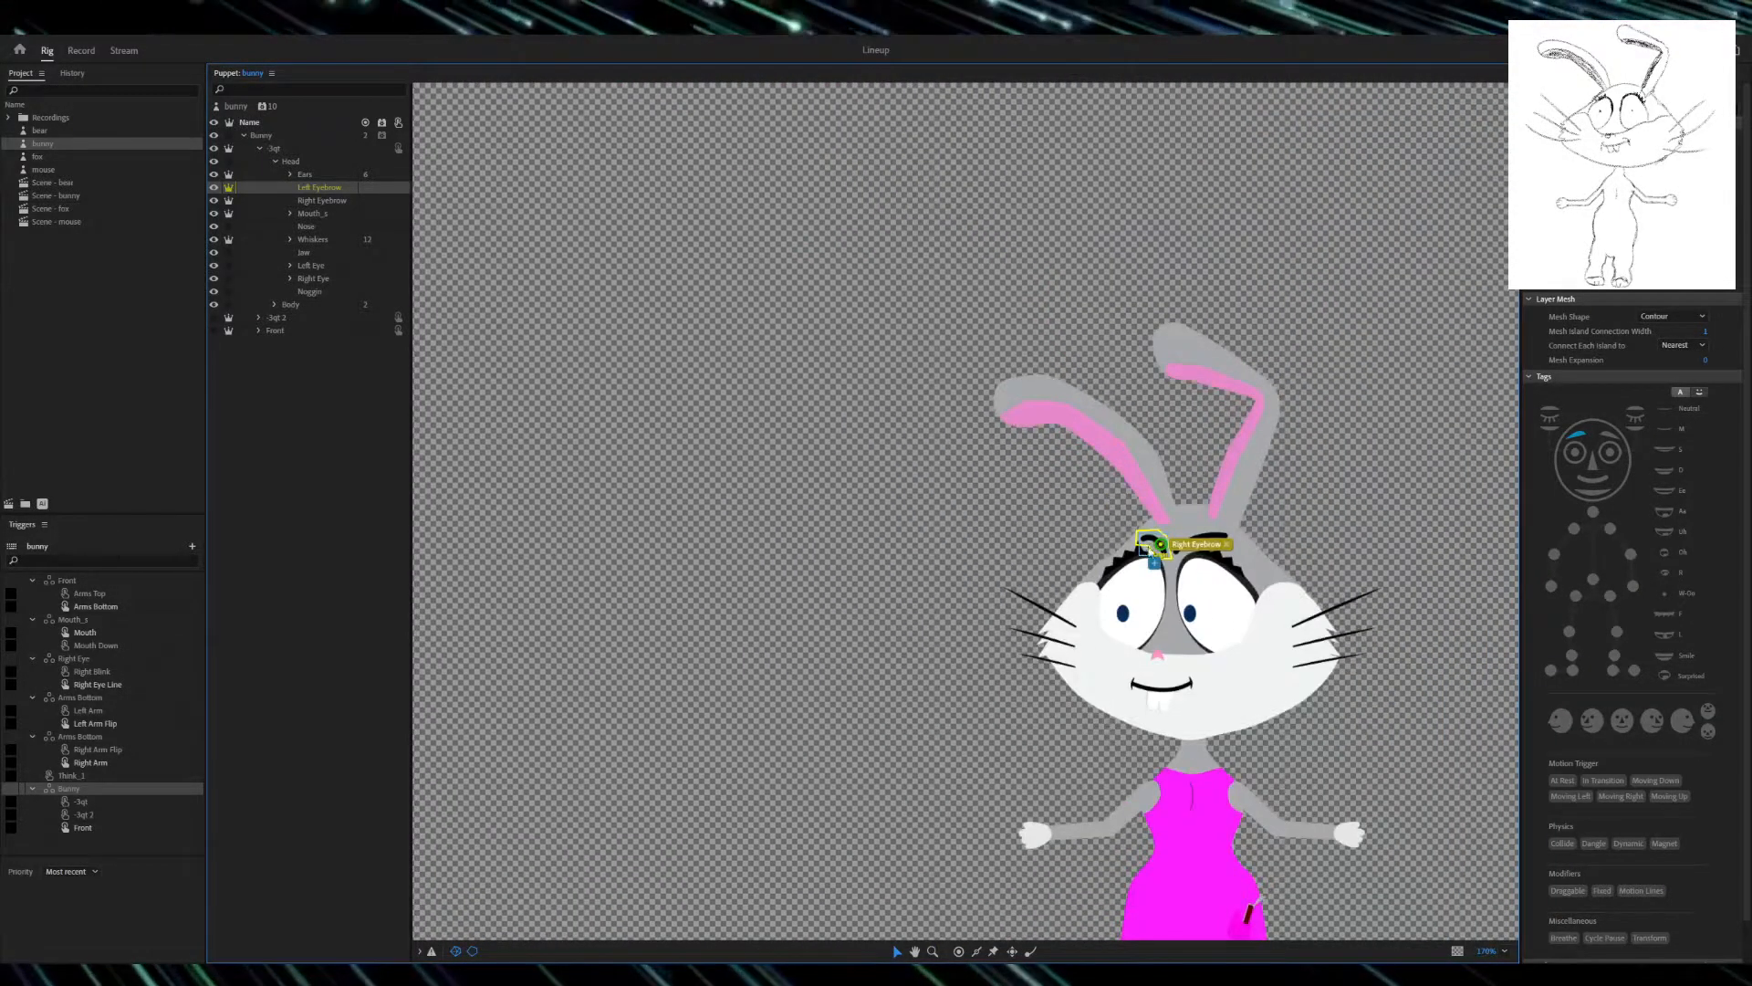
{"action": "left_click", "coordinate": [326, 201]}
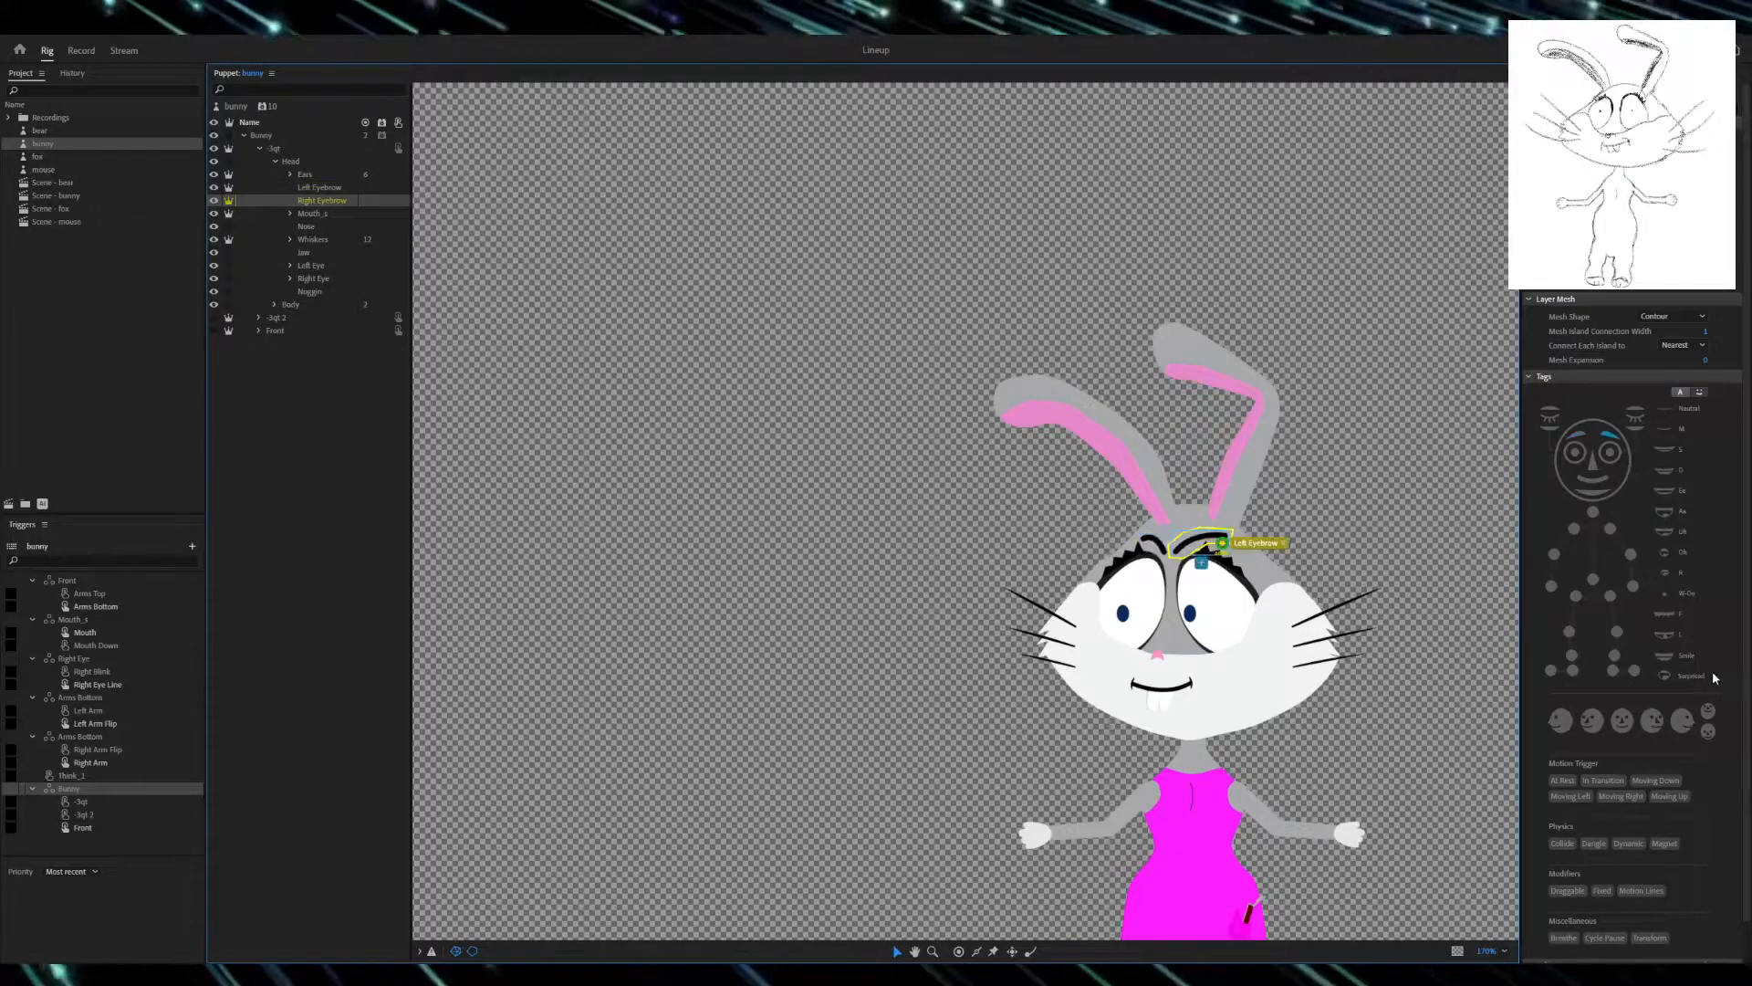
- Move the origin handles of the 3qt head's Right Eyebrow and Left Eyebrow layers to the middle of their brows
{"action": "scroll", "coordinate": [1214, 547], "scroll_direction": "up", "scroll_amount": 10}
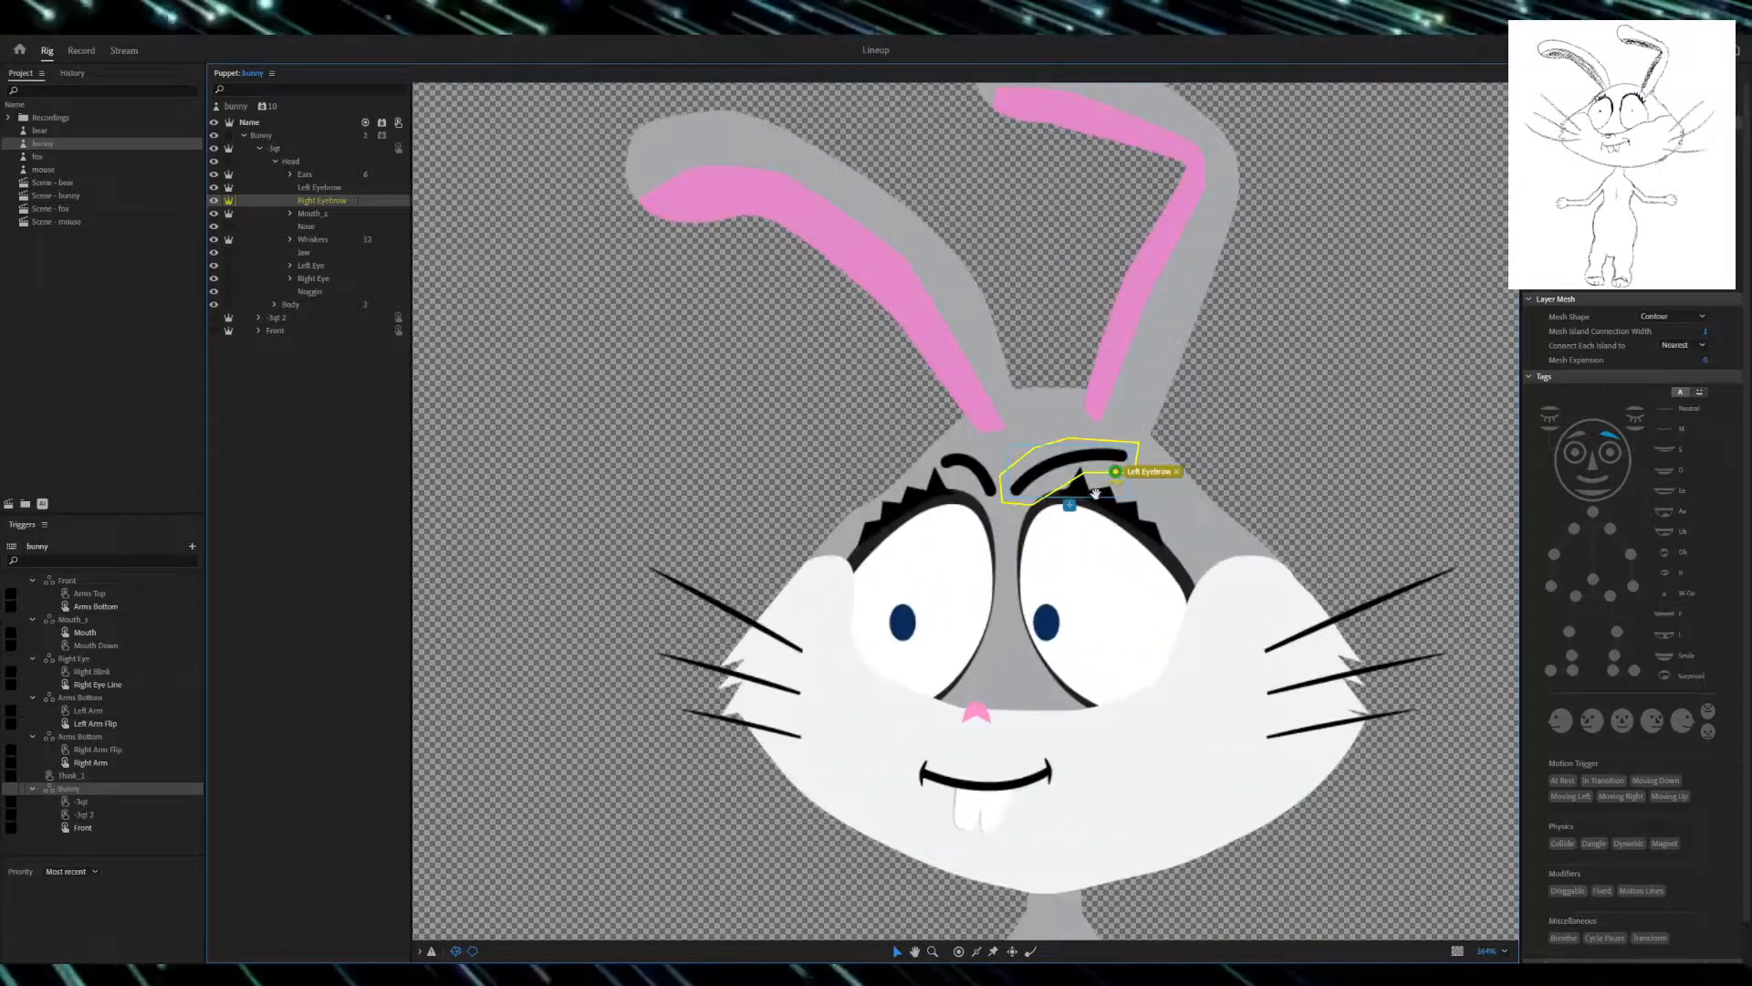
{"action": "left_click_drag", "start_coordinate": [1128, 462], "coordinate": [1059, 446]}
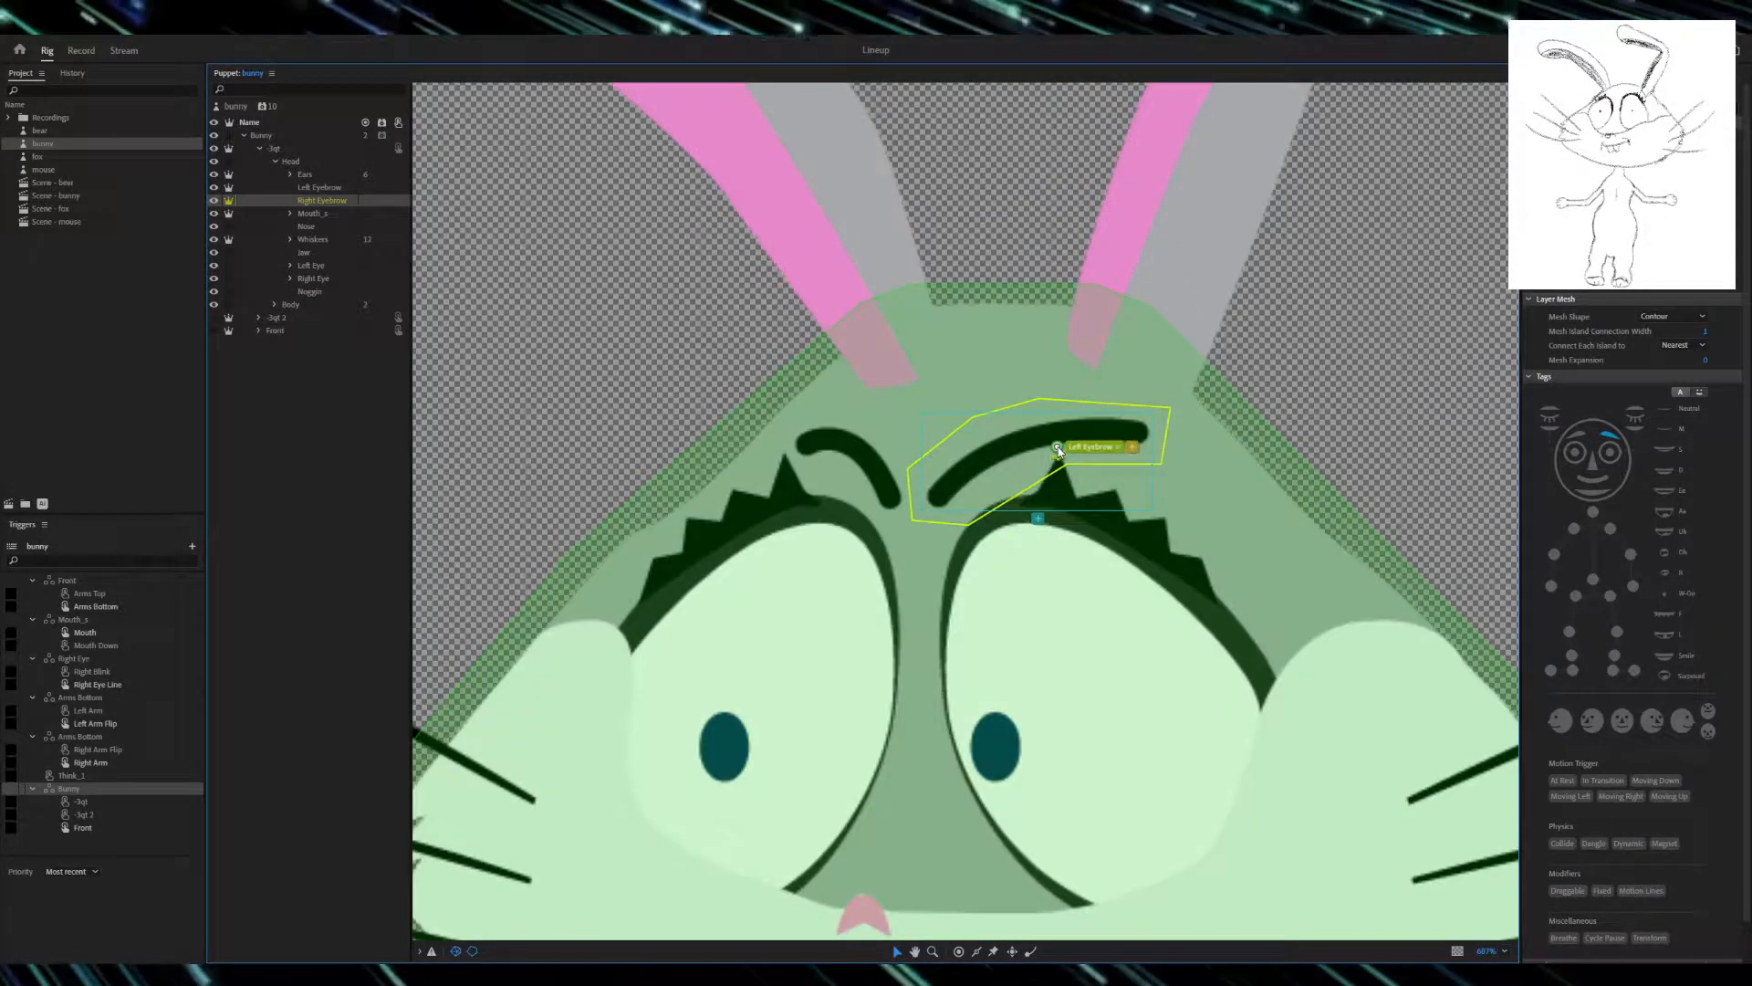
{"action": "left_click", "coordinate": [309, 188]}
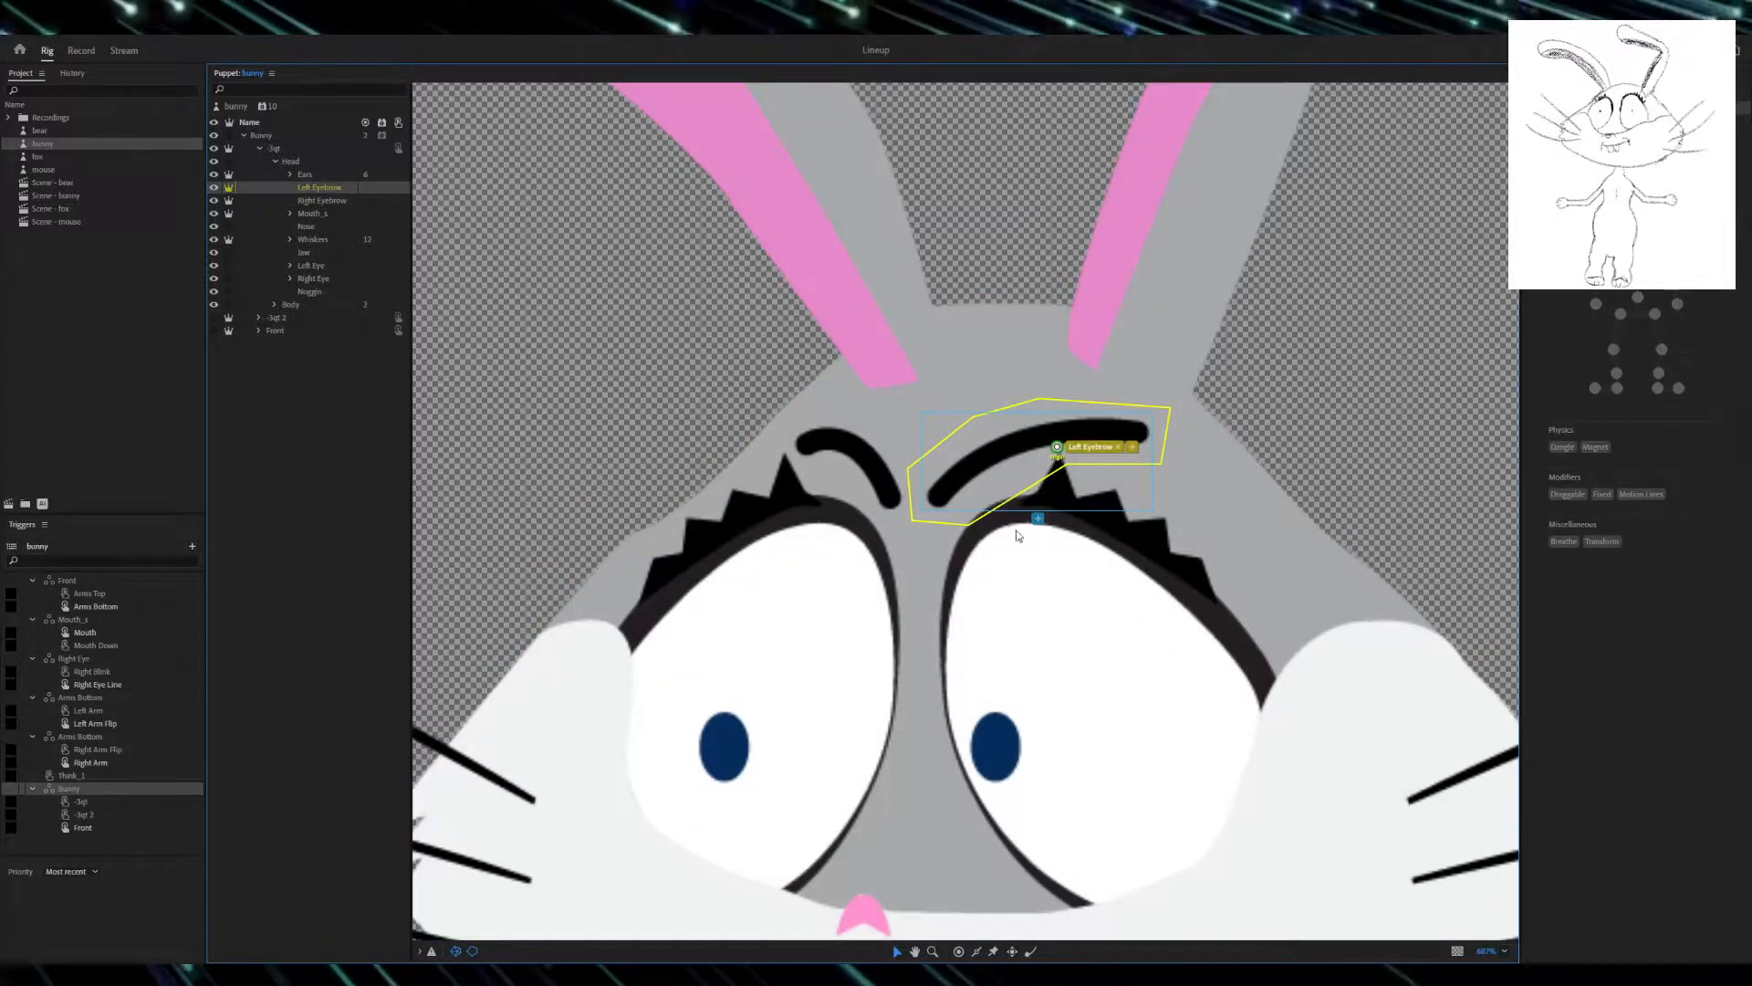
{"action": "left_click_drag", "start_coordinate": [844, 461], "coordinate": [846, 455]}
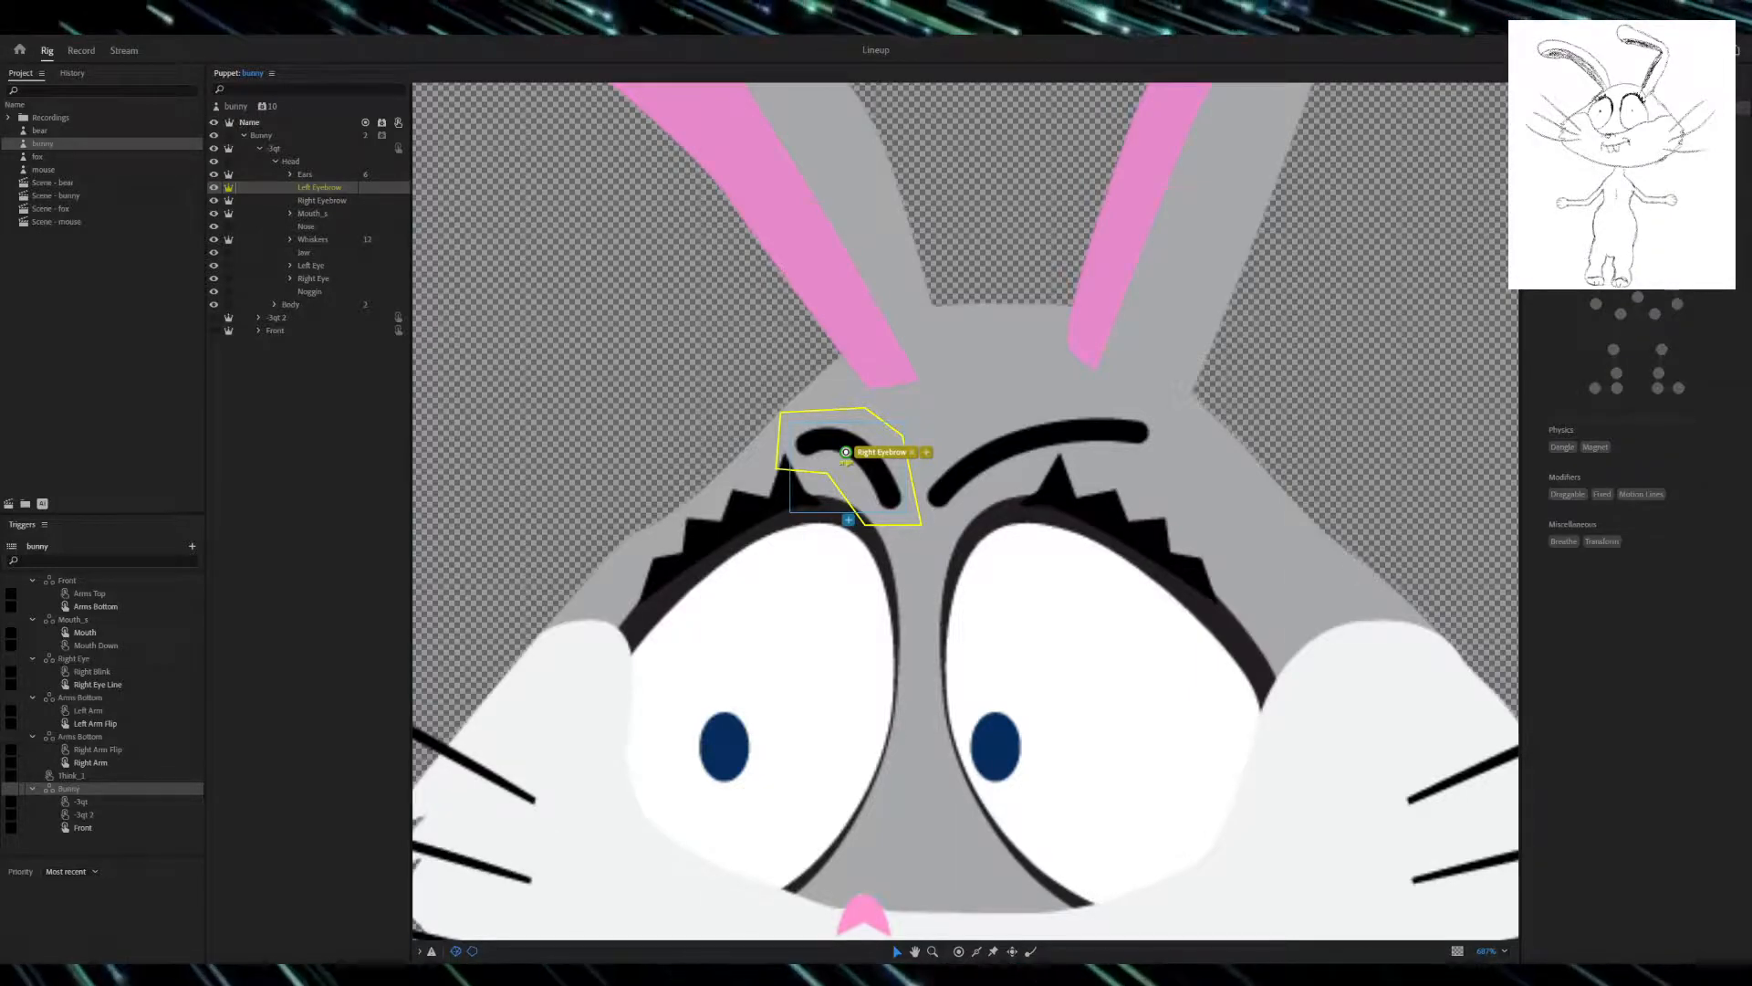
{"action": "left_click", "coordinate": [1177, 367]}
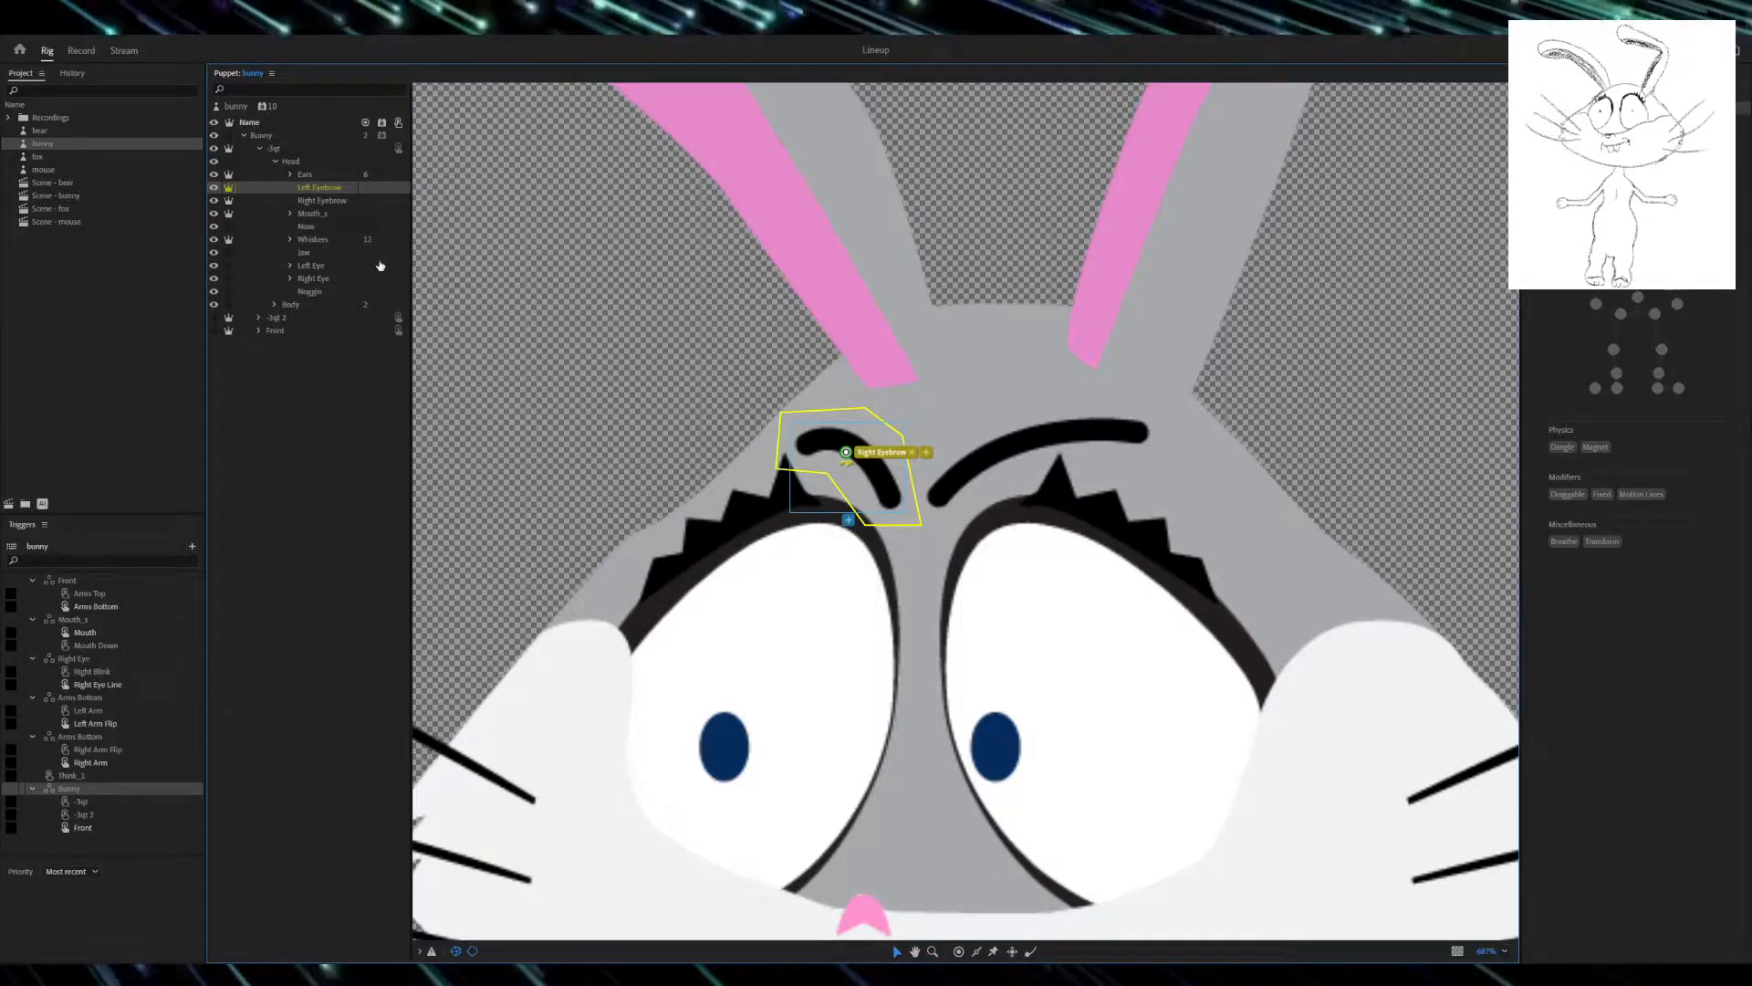
{"action": "left_click", "coordinate": [331, 200]}
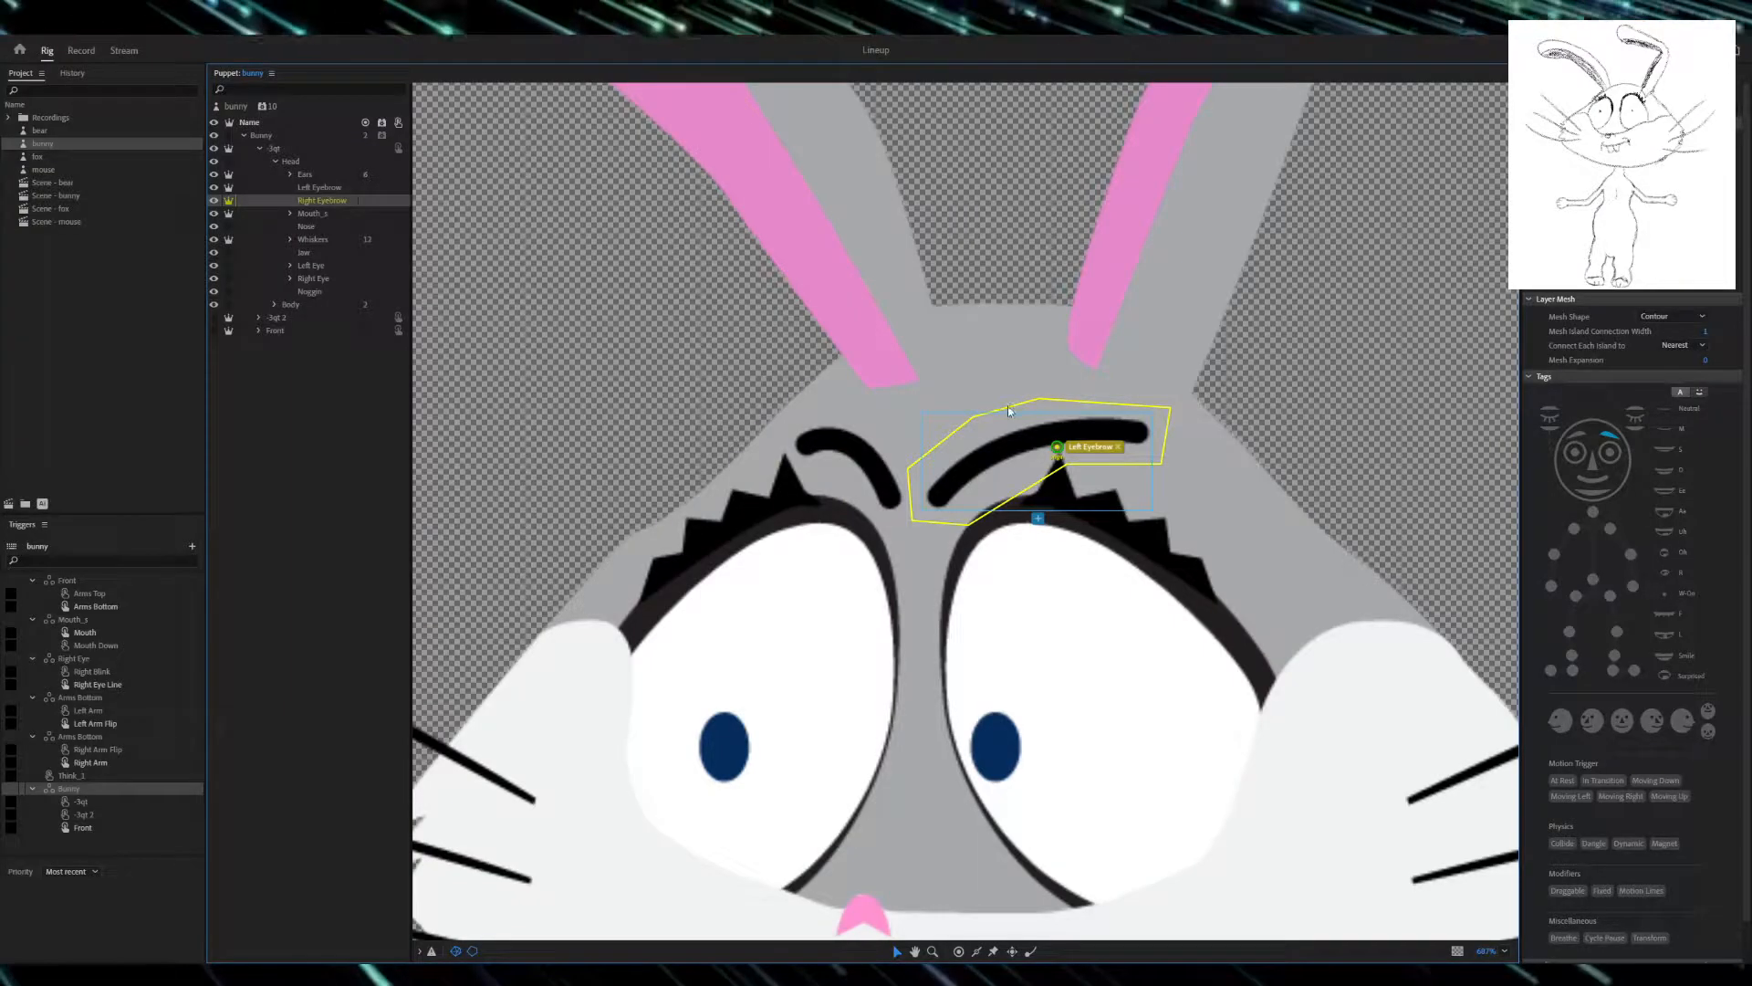
{"action": "left_click_drag", "start_coordinate": [1056, 448], "coordinate": [1032, 449]}
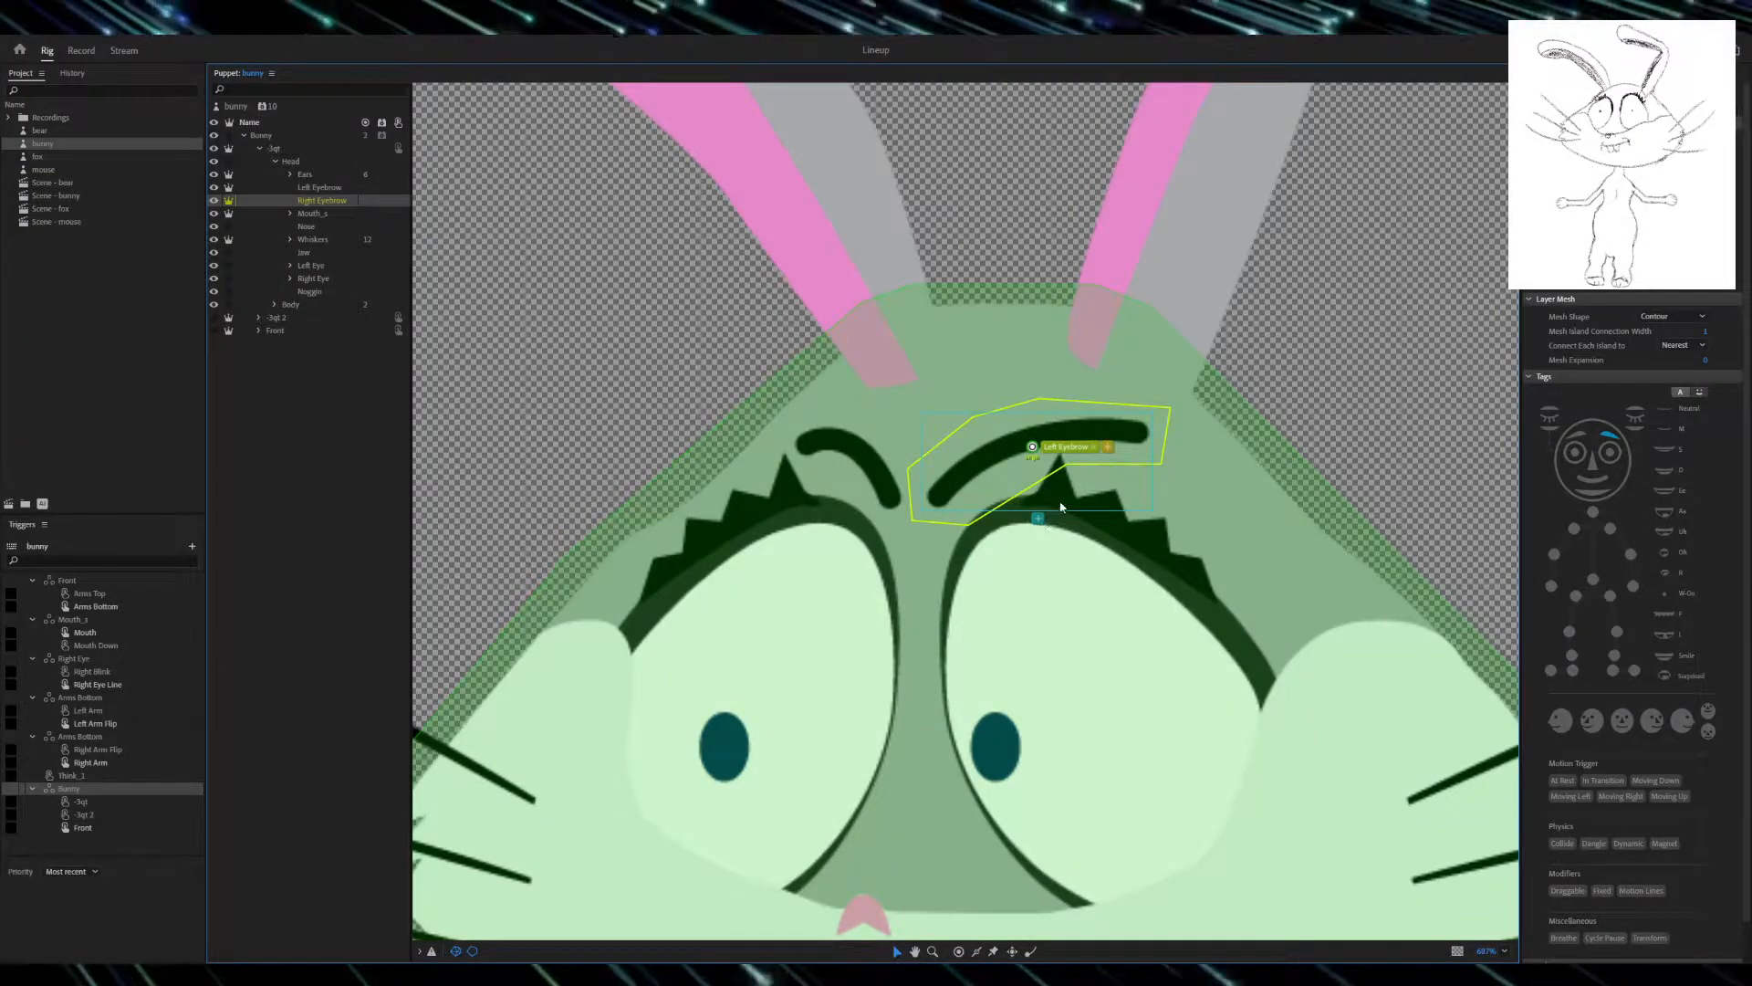
- Move the handle of the 3qt head's mouth group to the middle of the mouth line and check its mouth-shape layers
{"action": "left_click", "coordinate": [325, 214]}
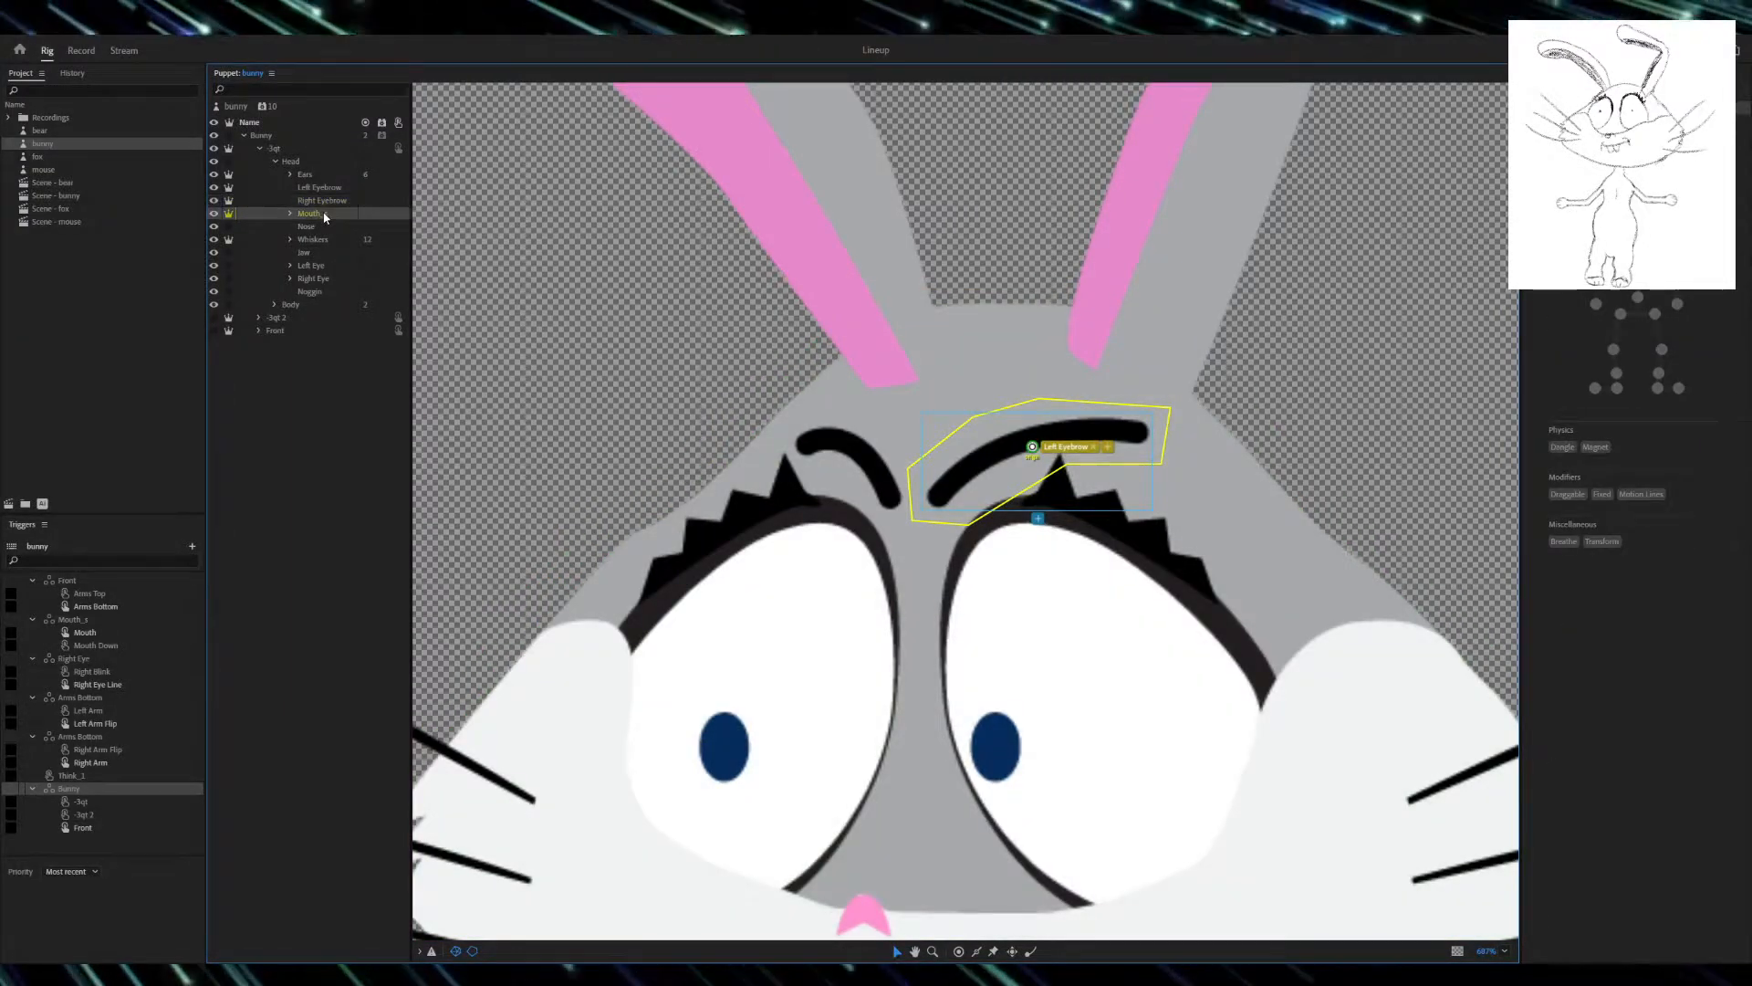
{"action": "scroll", "coordinate": [1024, 741], "scroll_direction": "down", "scroll_amount": 3}
{"action": "left_click_drag", "start_coordinate": [997, 835], "coordinate": [1012, 546]}
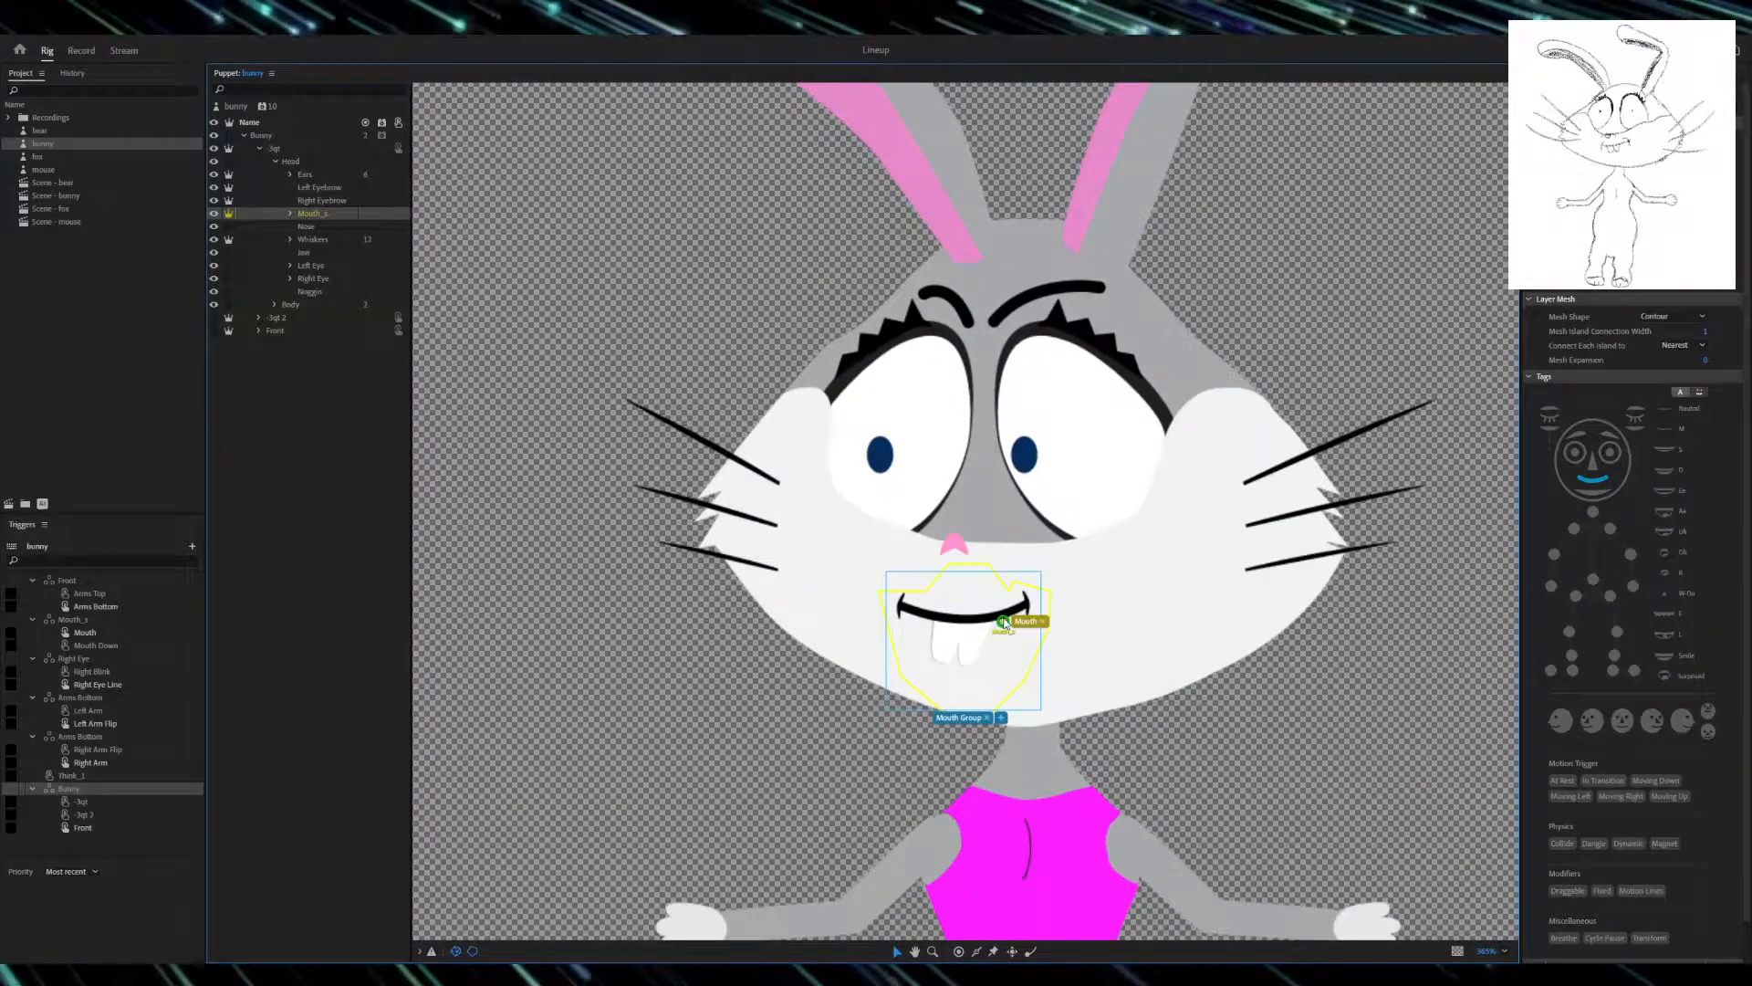
{"action": "left_click_drag", "start_coordinate": [984, 618], "coordinate": [967, 620]}
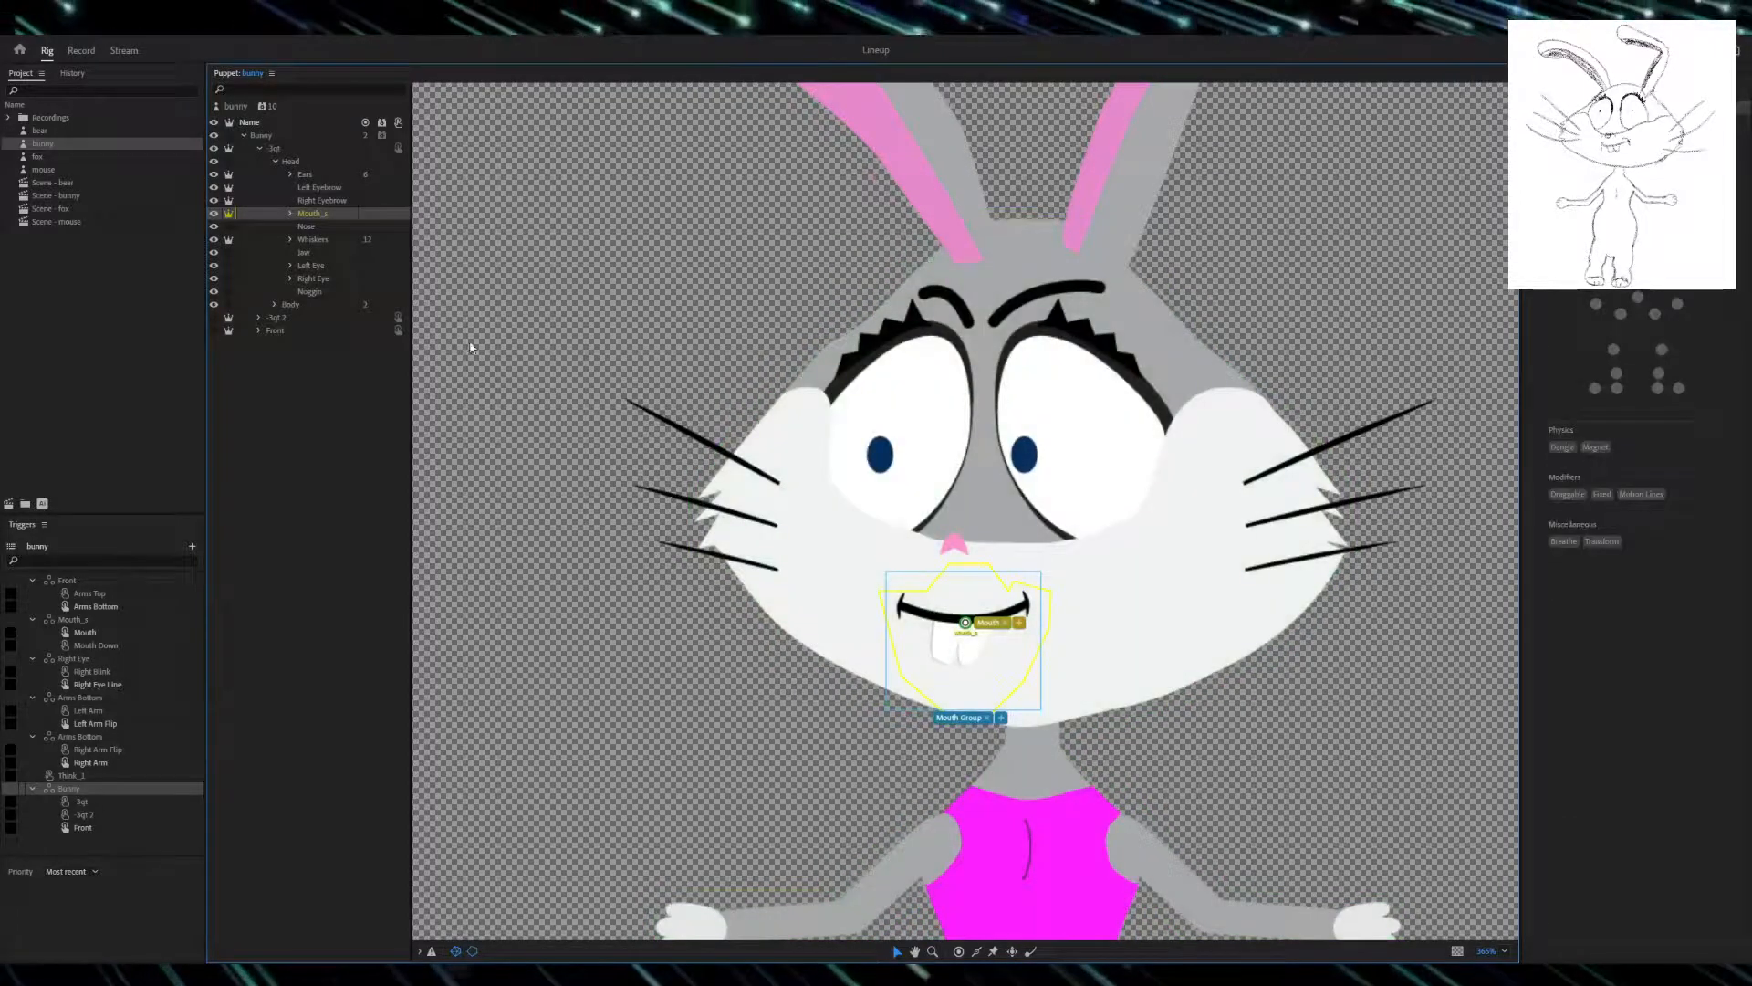
{"action": "left_click", "coordinate": [291, 215]}
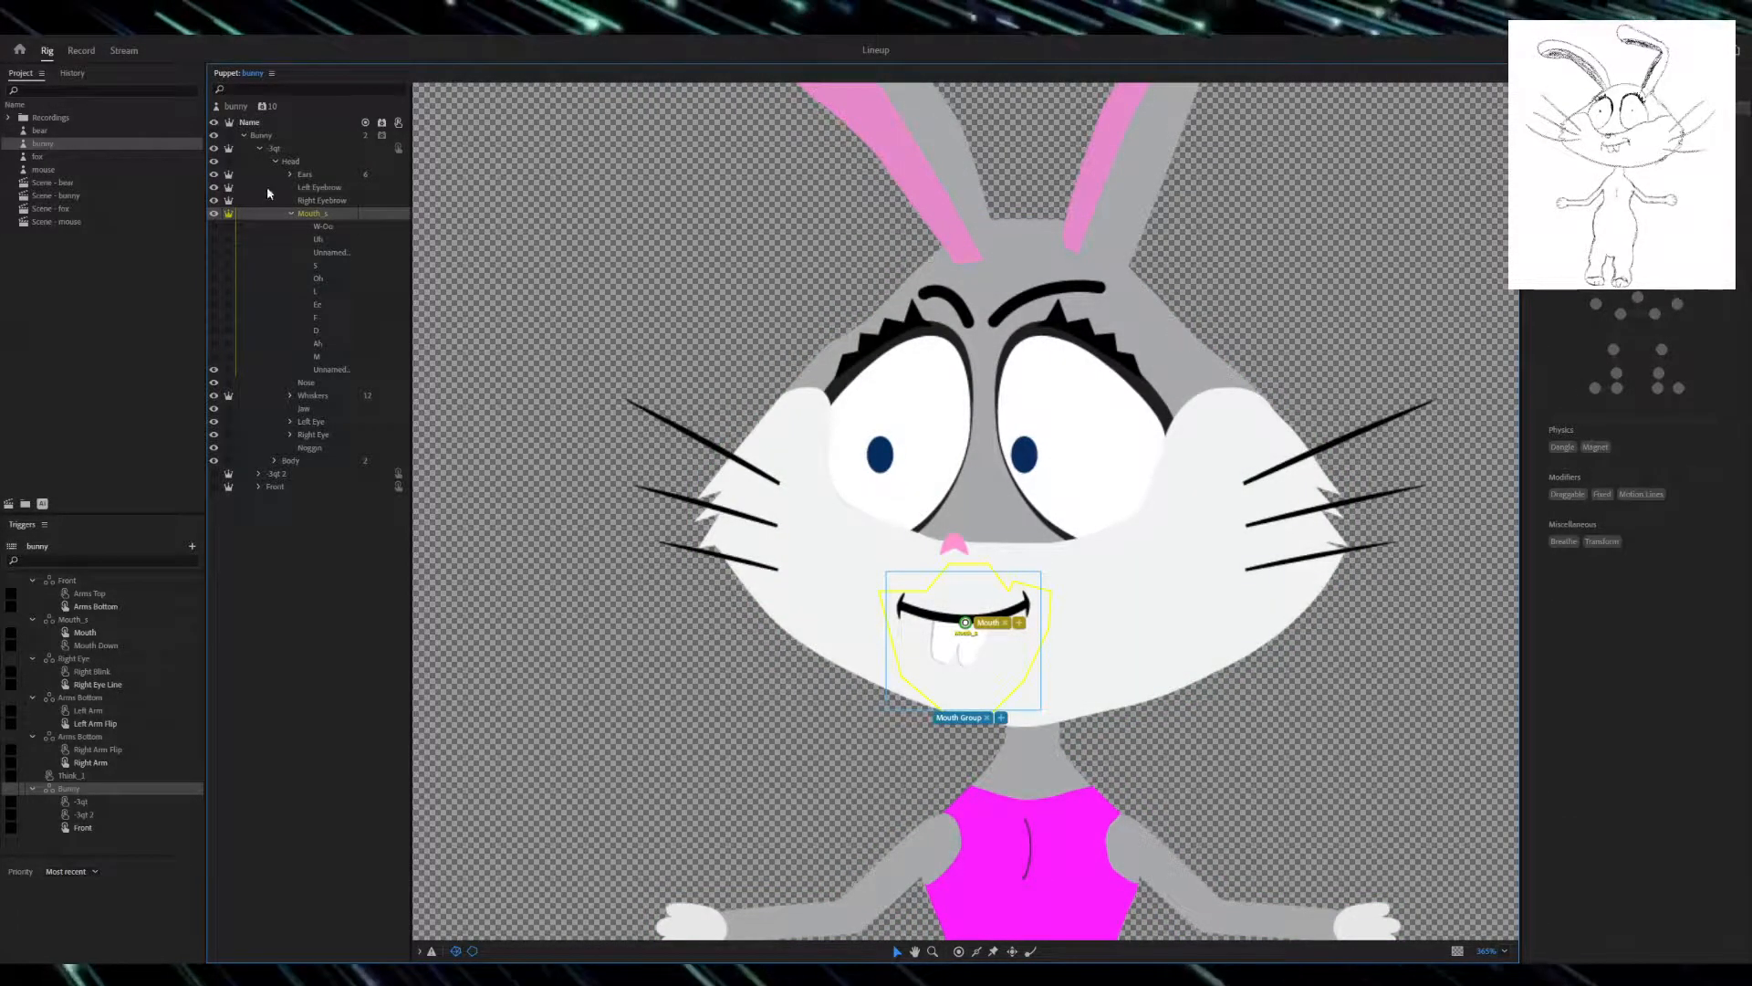
{"action": "left_click", "coordinate": [291, 212]}
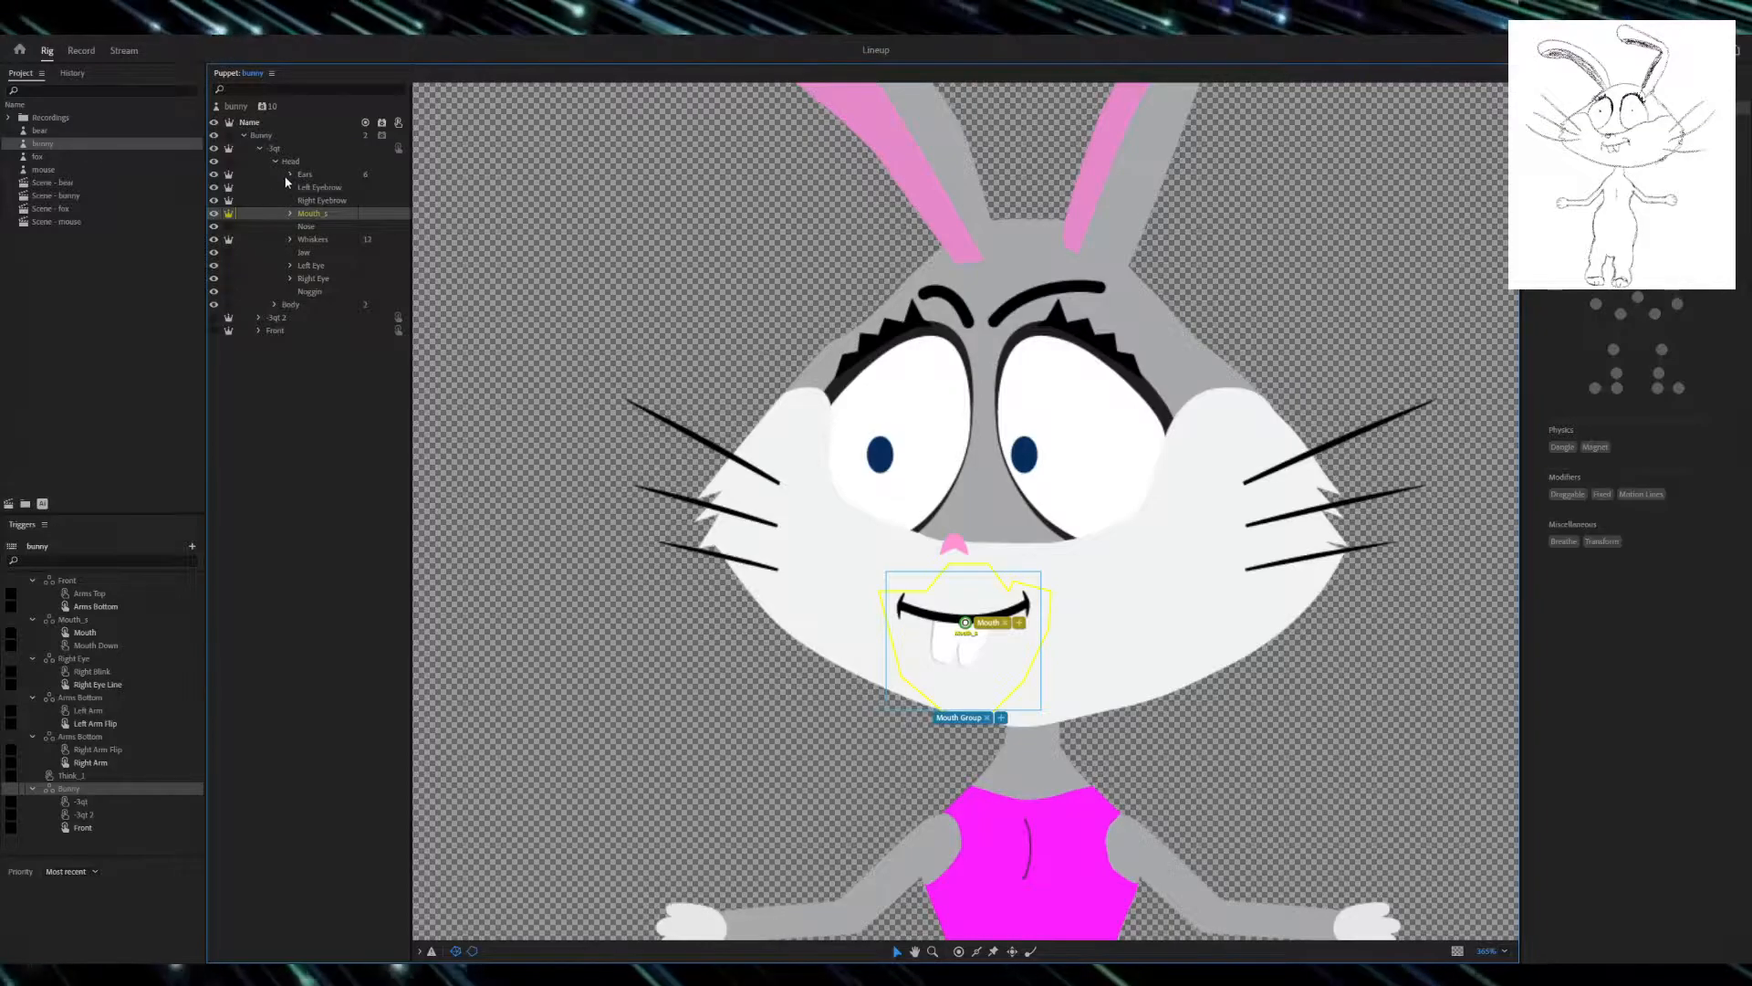
- Tag the Nose layer of the 3qt head as Nose
{"action": "left_click", "coordinate": [318, 228]}
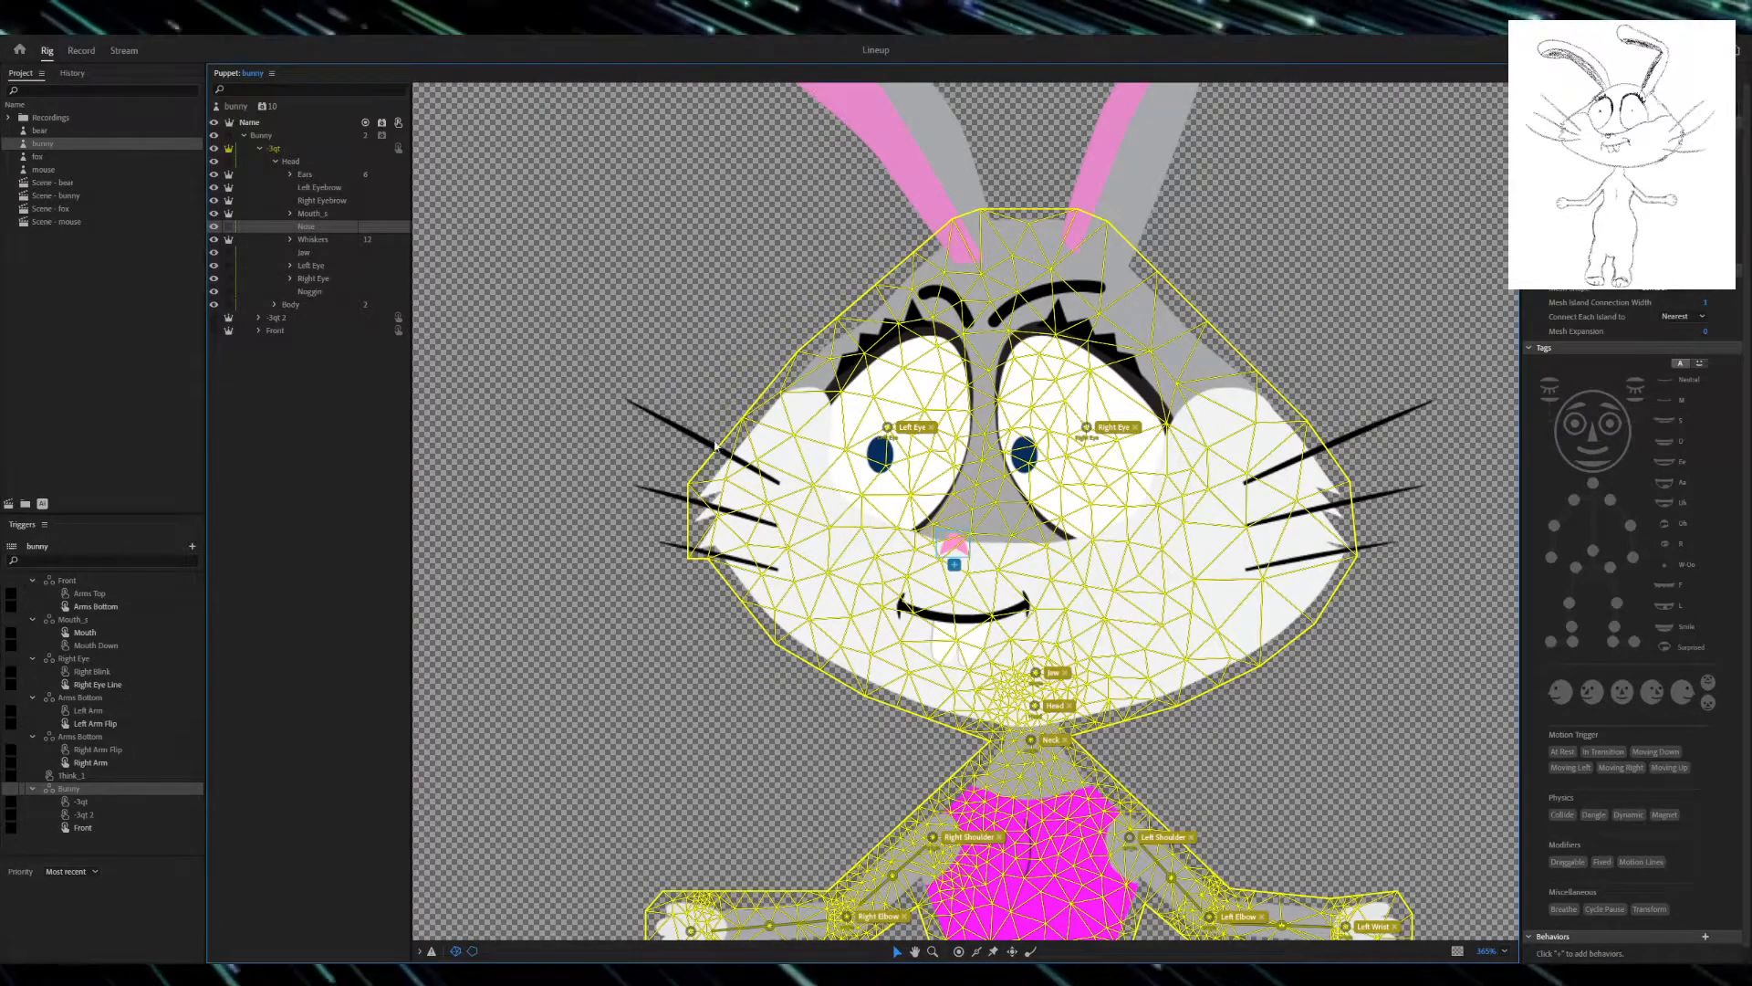
{"action": "left_click", "coordinate": [1594, 434]}
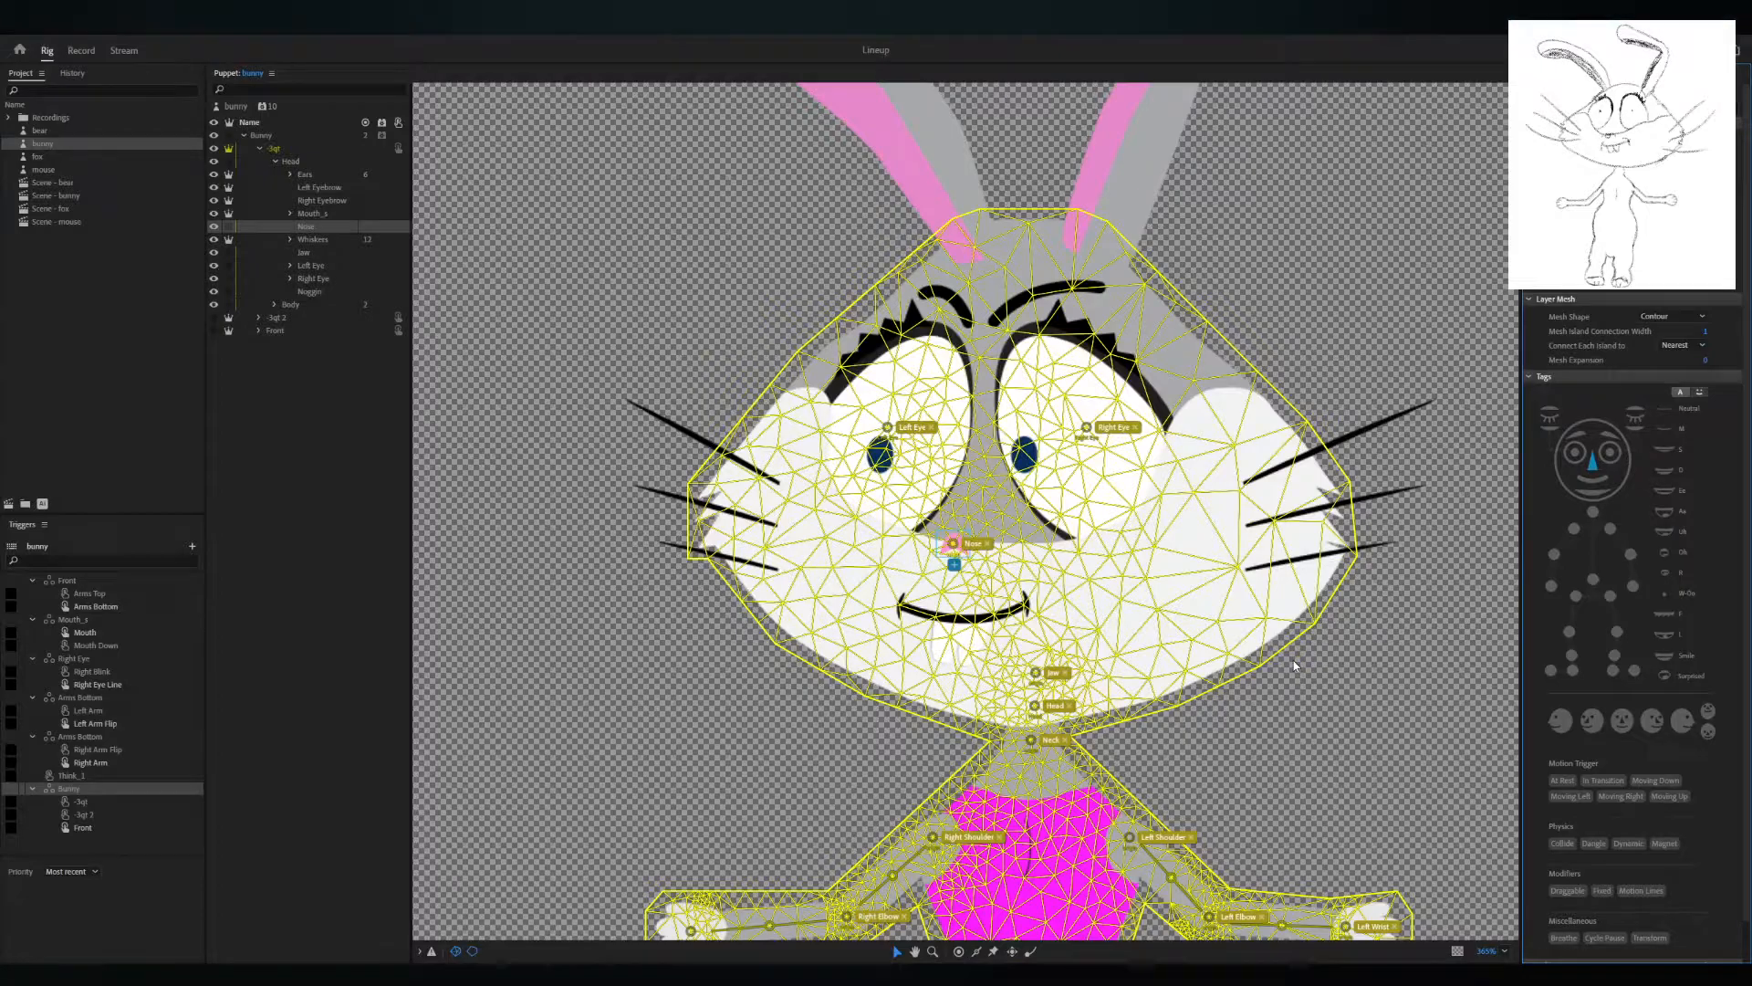
- Give the 3qt head's Whiskers group the same Physics behavior as the Front head's Whiskers group, after comparing their Dangle and Fixed handles
{"action": "left_click", "coordinate": [312, 239]}
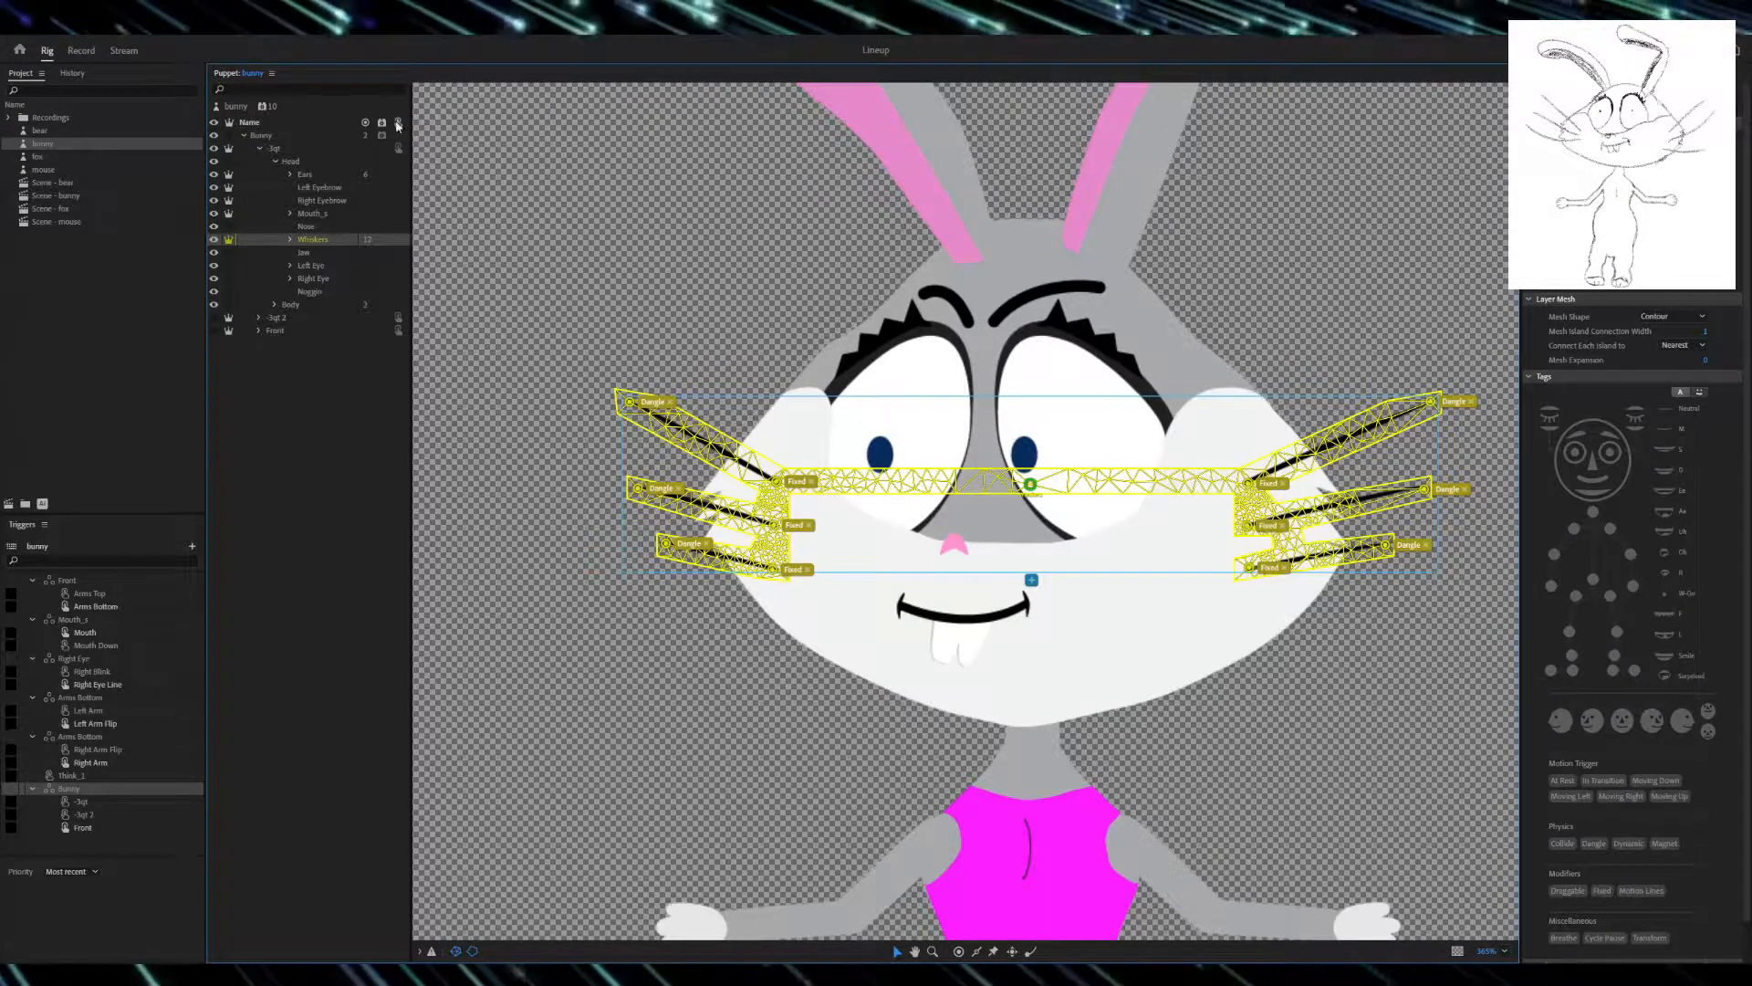
{"action": "scroll", "coordinate": [757, 491], "scroll_direction": "up", "scroll_amount": 5}
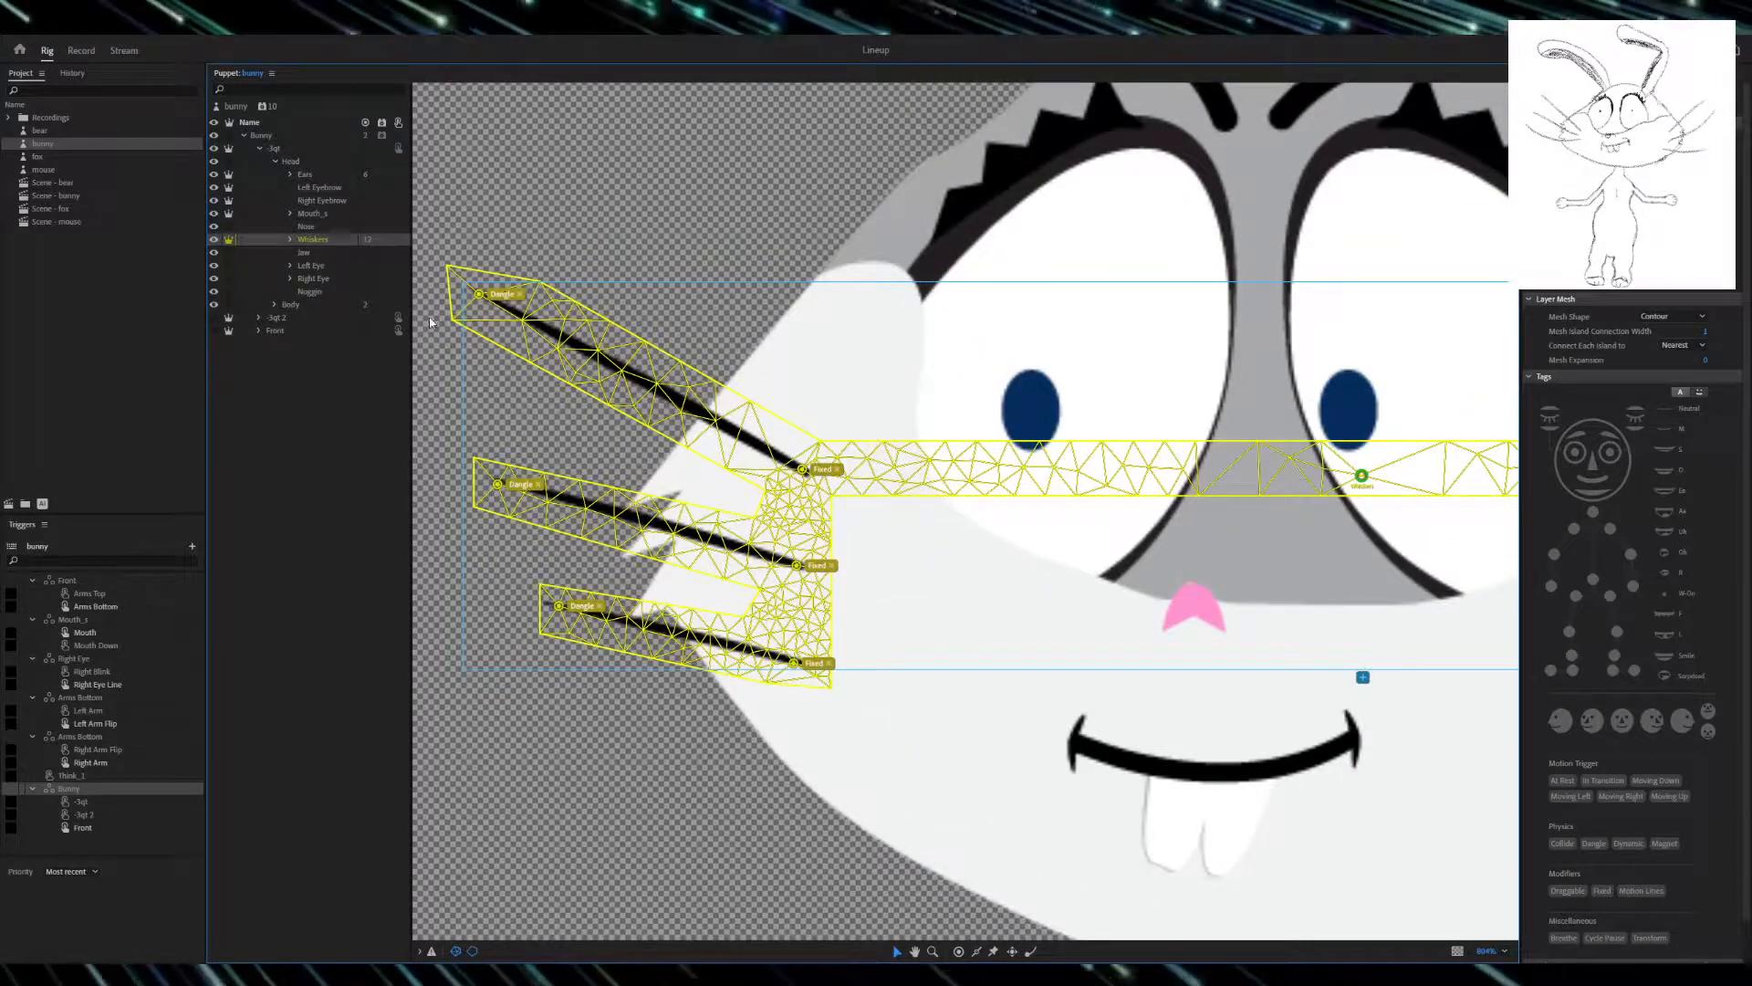
{"action": "scroll", "coordinate": [843, 814], "scroll_direction": "down", "scroll_amount": 6}
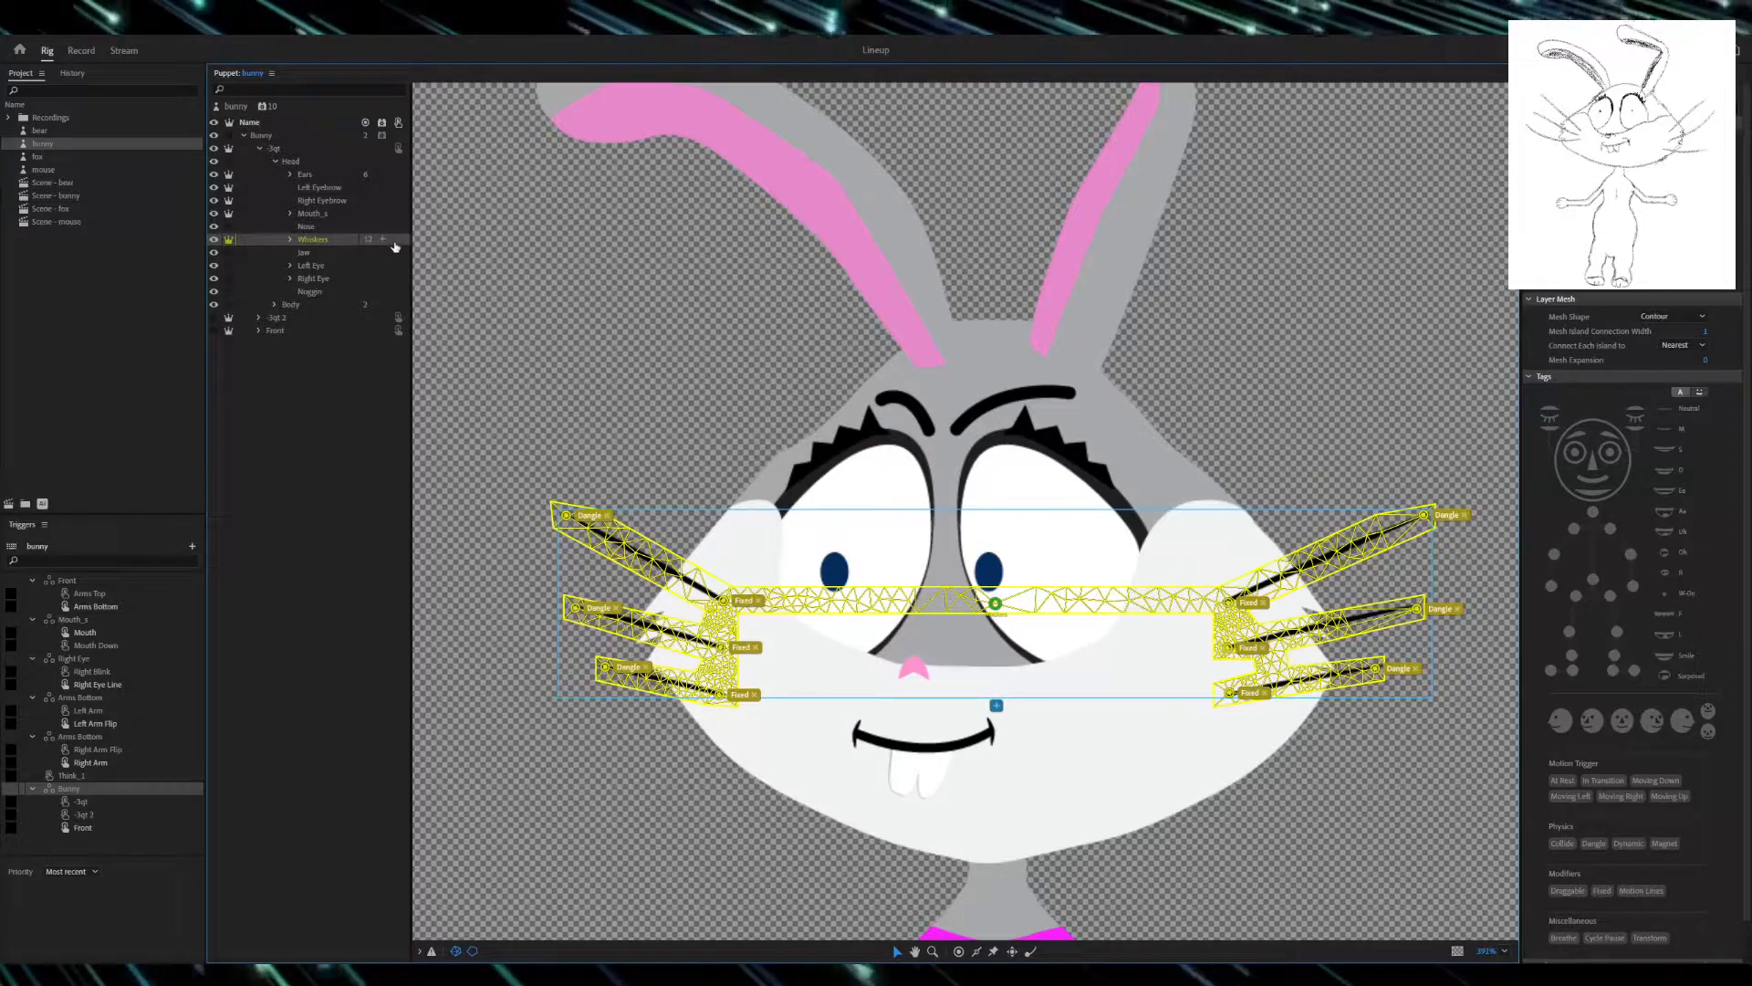
{"action": "left_click", "coordinate": [258, 330]}
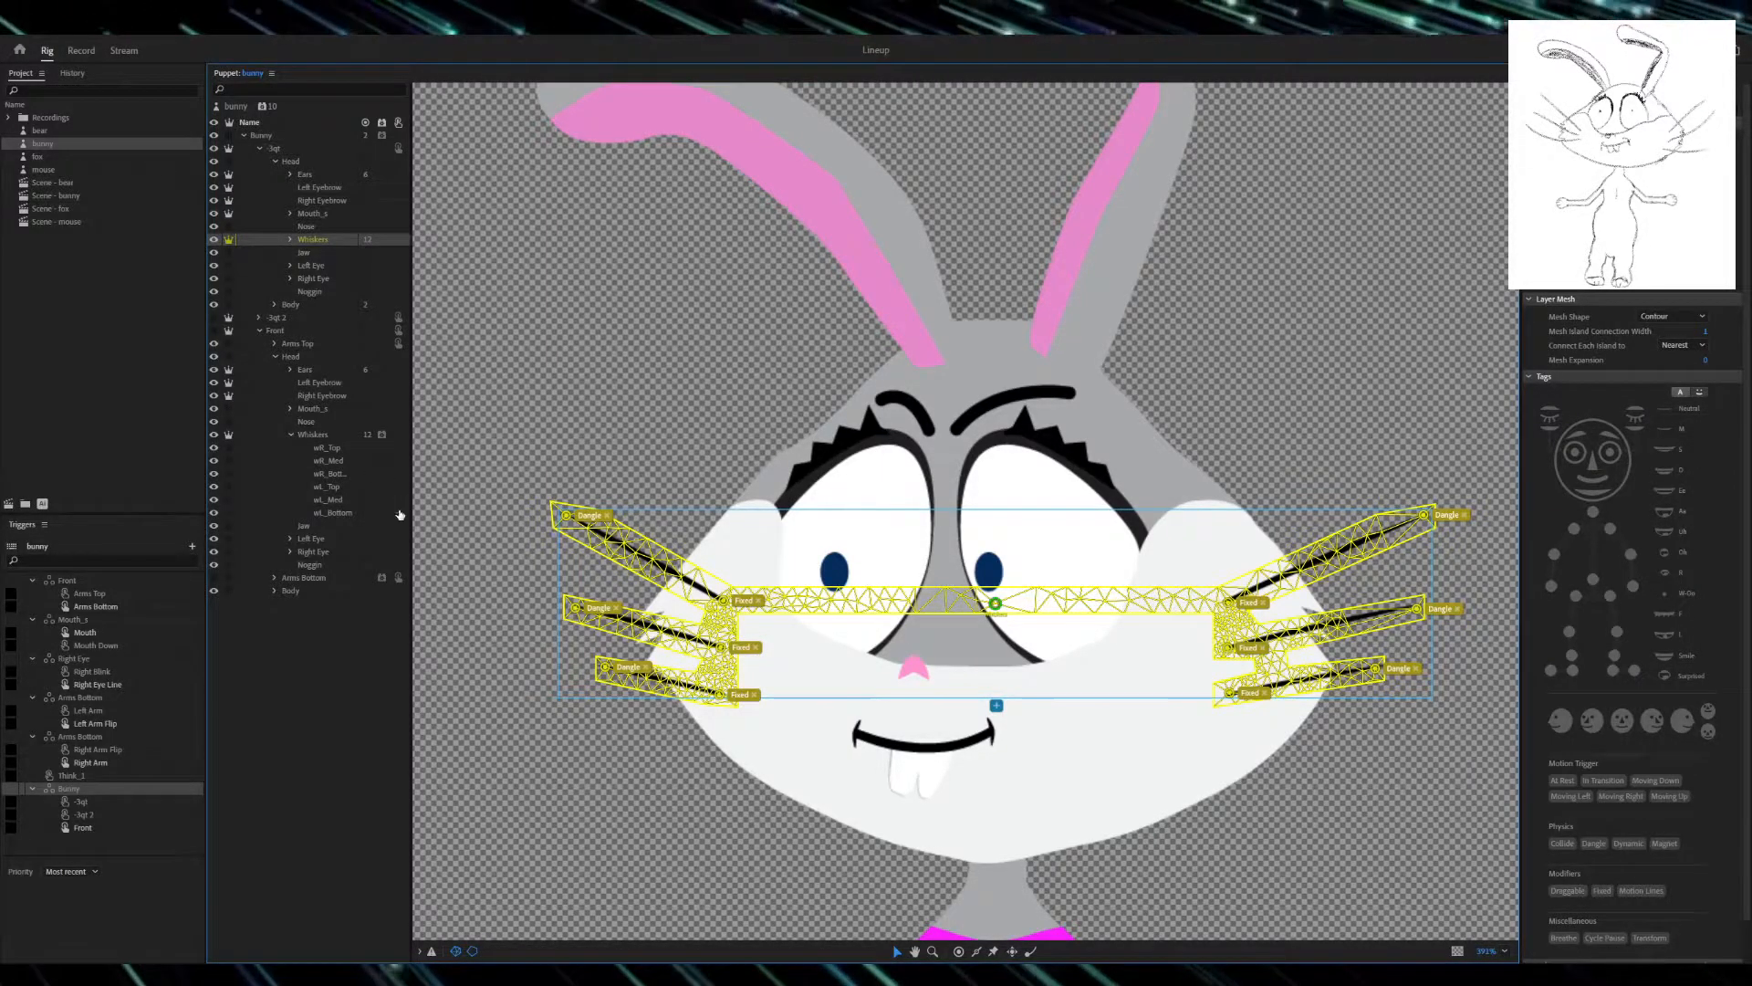
{"action": "left_click", "coordinate": [315, 435]}
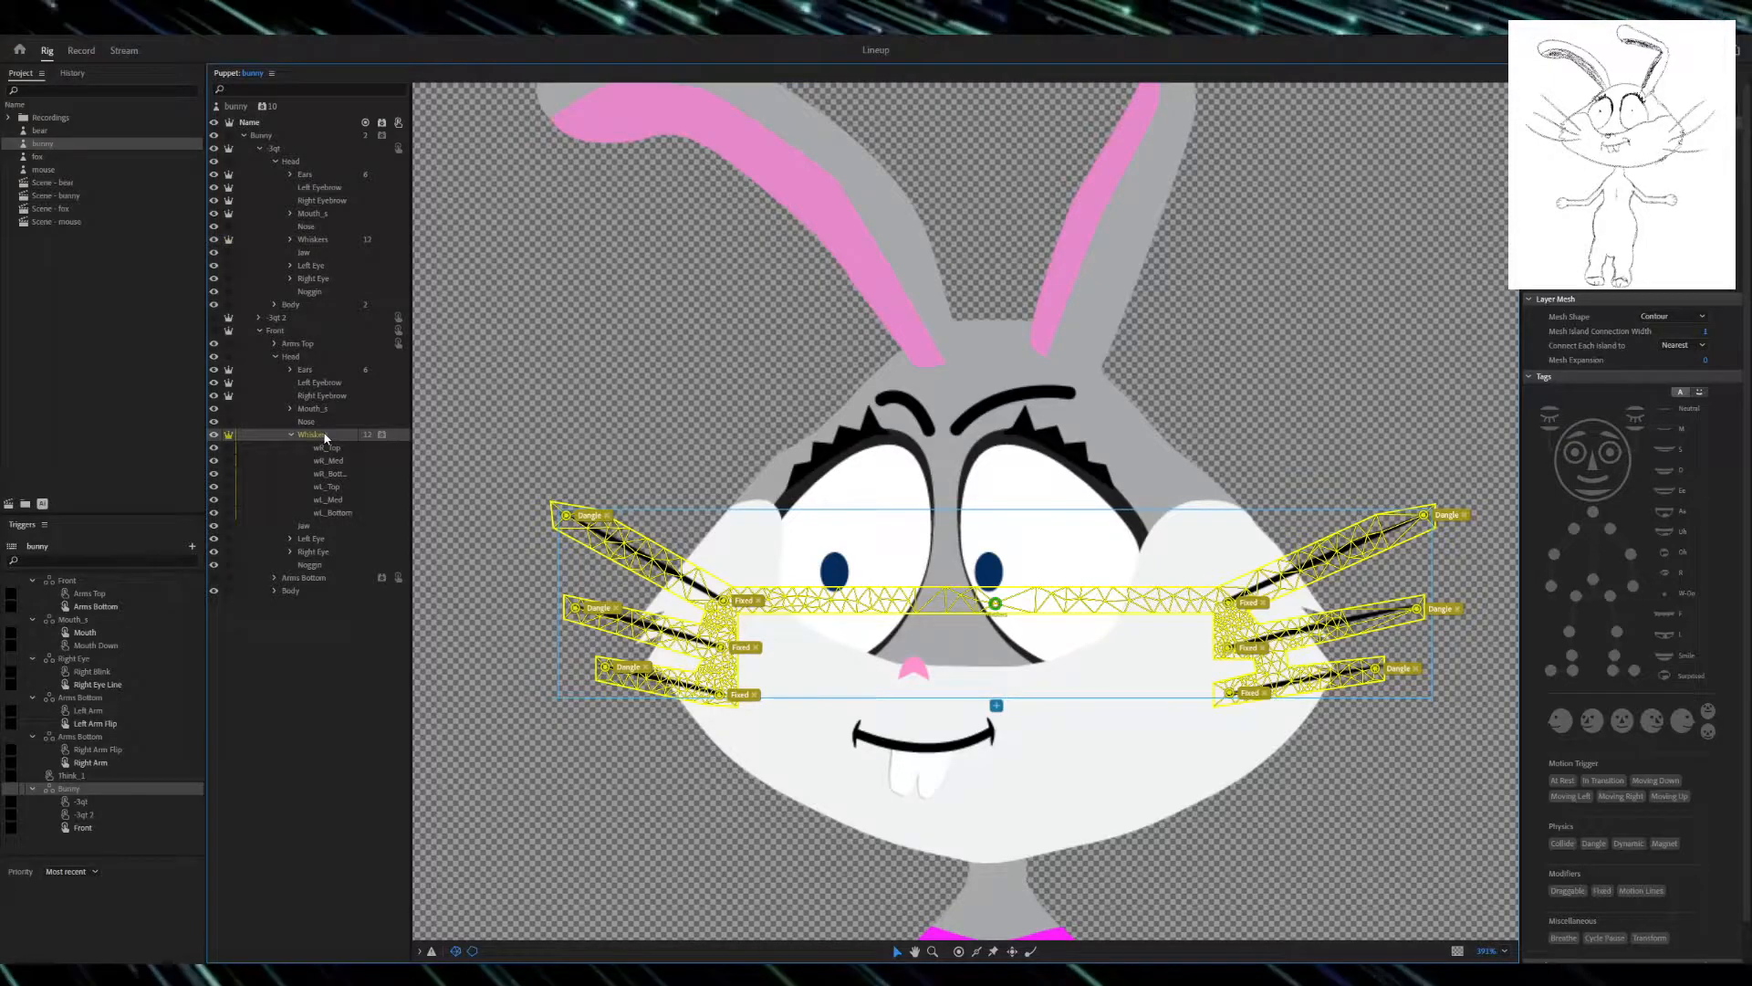
{"action": "scroll", "coordinate": [1706, 754], "scroll_direction": "down", "scroll_amount": 3}
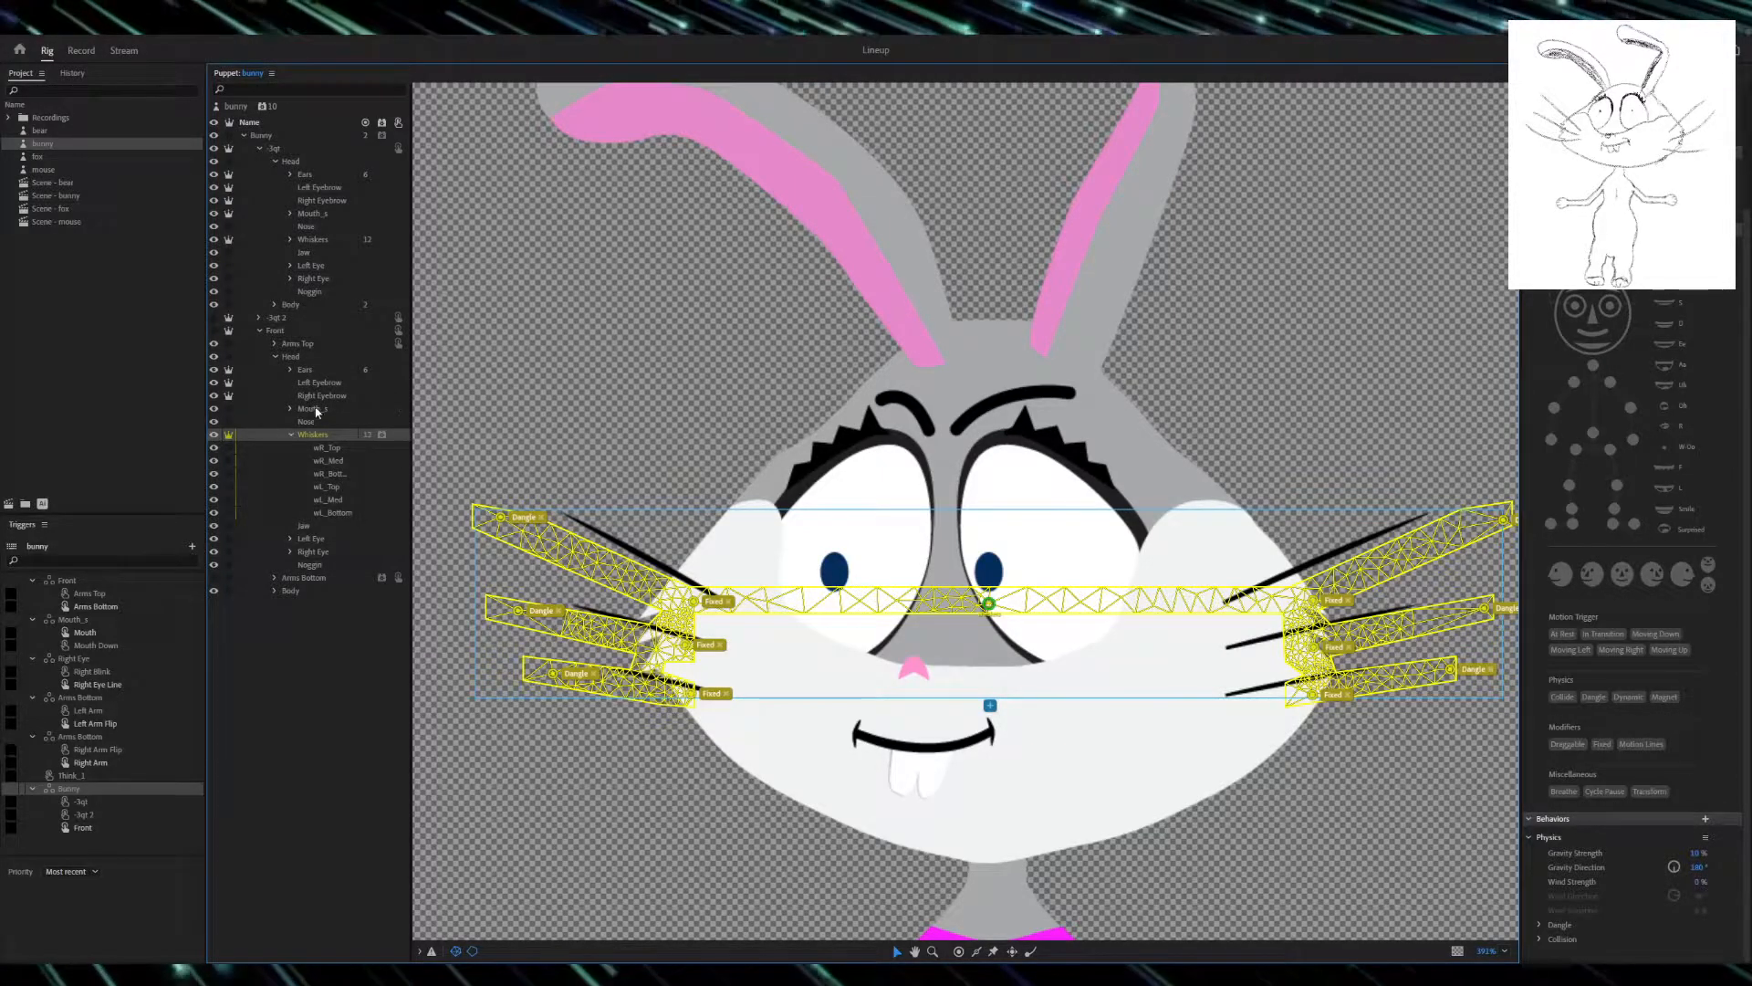
{"action": "left_click", "coordinate": [312, 239]}
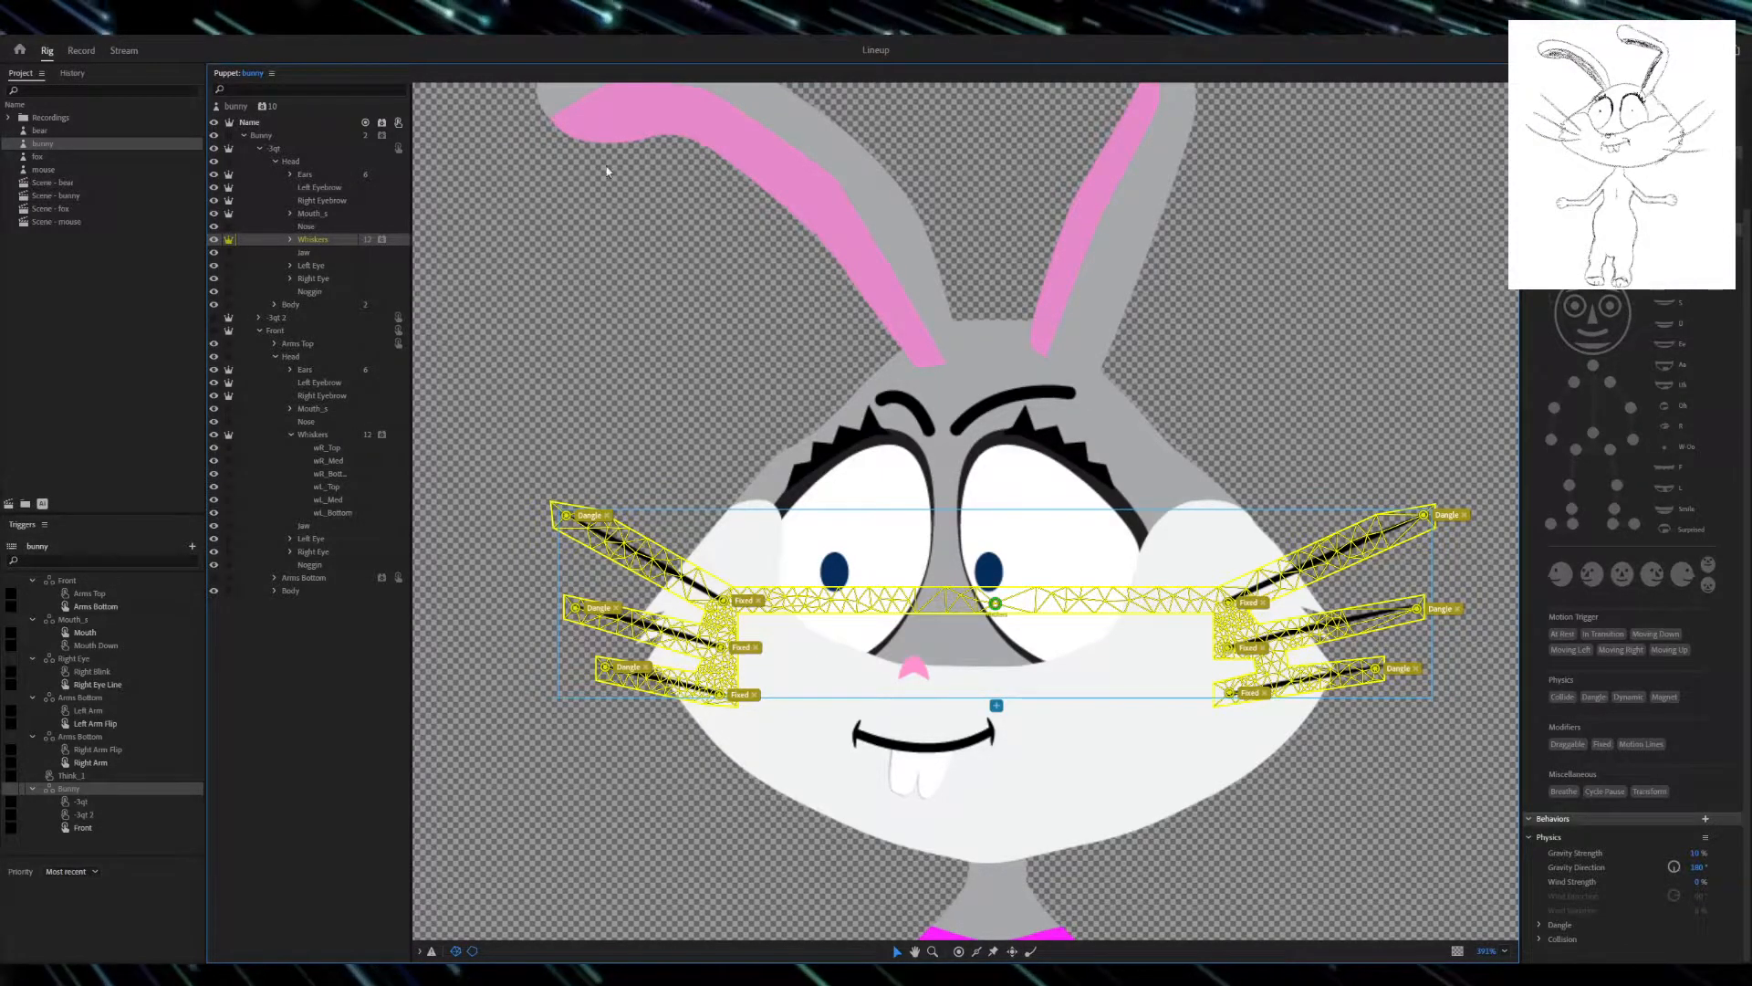
- Check the Jaw layer's tag and the pupil tags on Layer 1 of the 3qt head's Left Eye group
{"action": "left_click", "coordinate": [310, 256]}
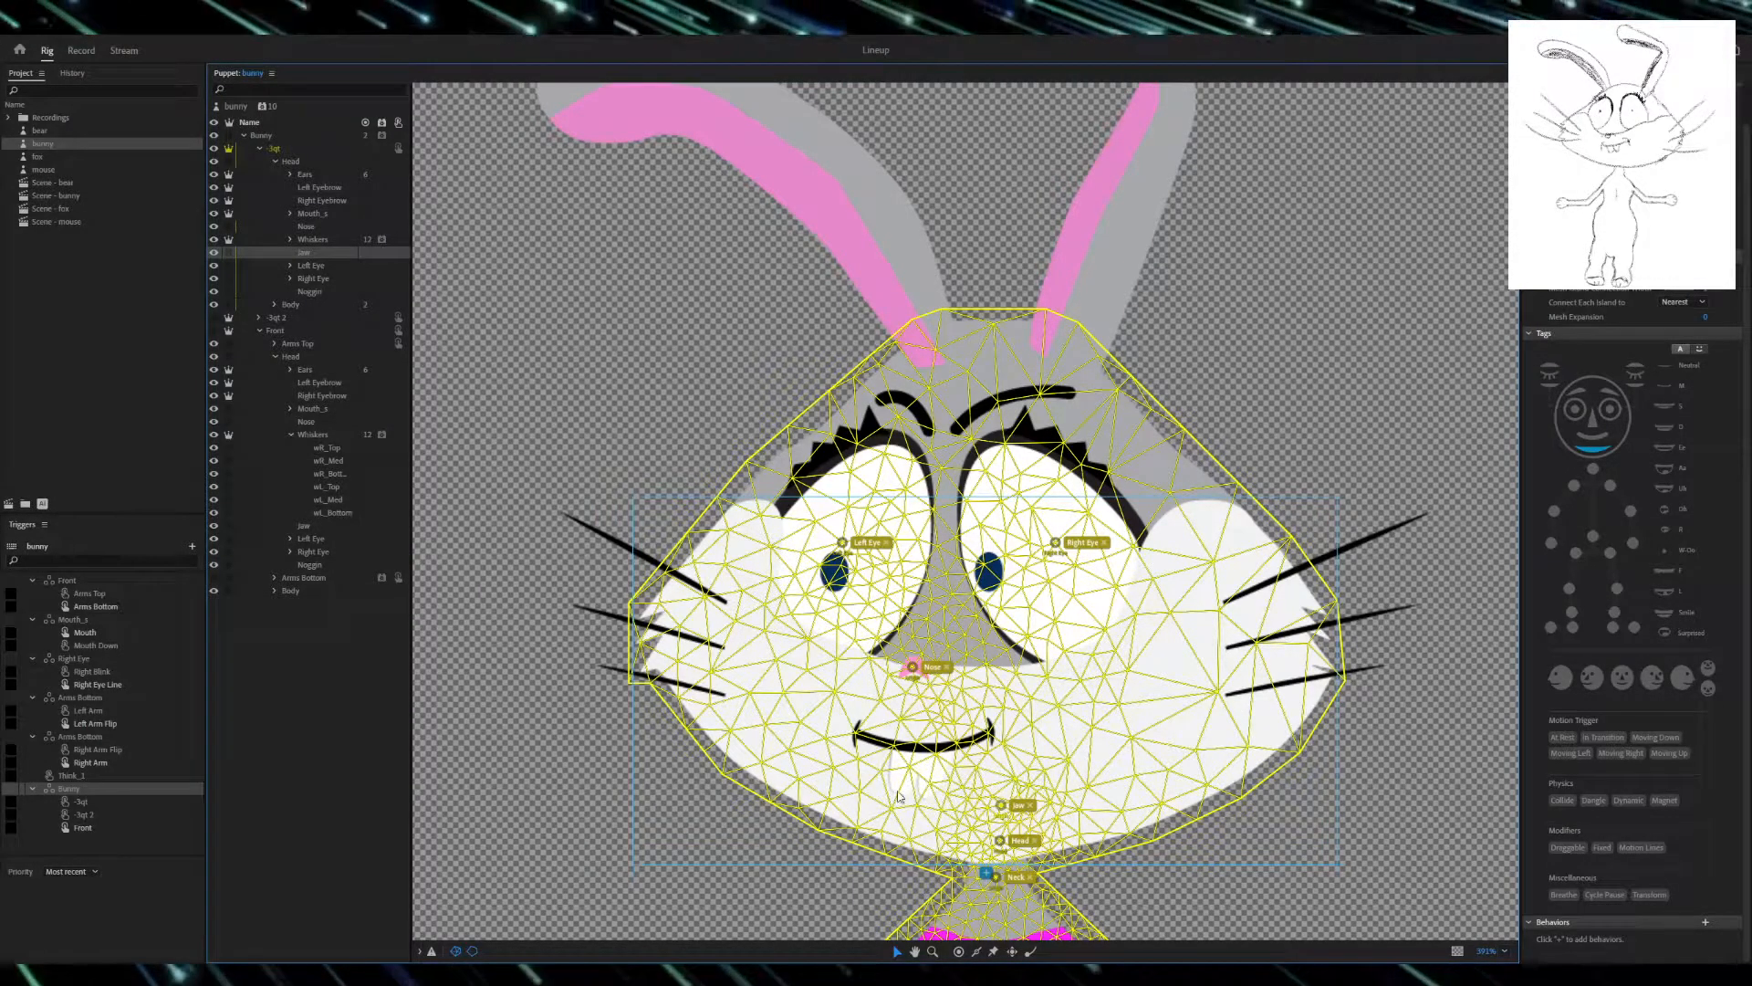
{"action": "left_click", "coordinate": [325, 265]}
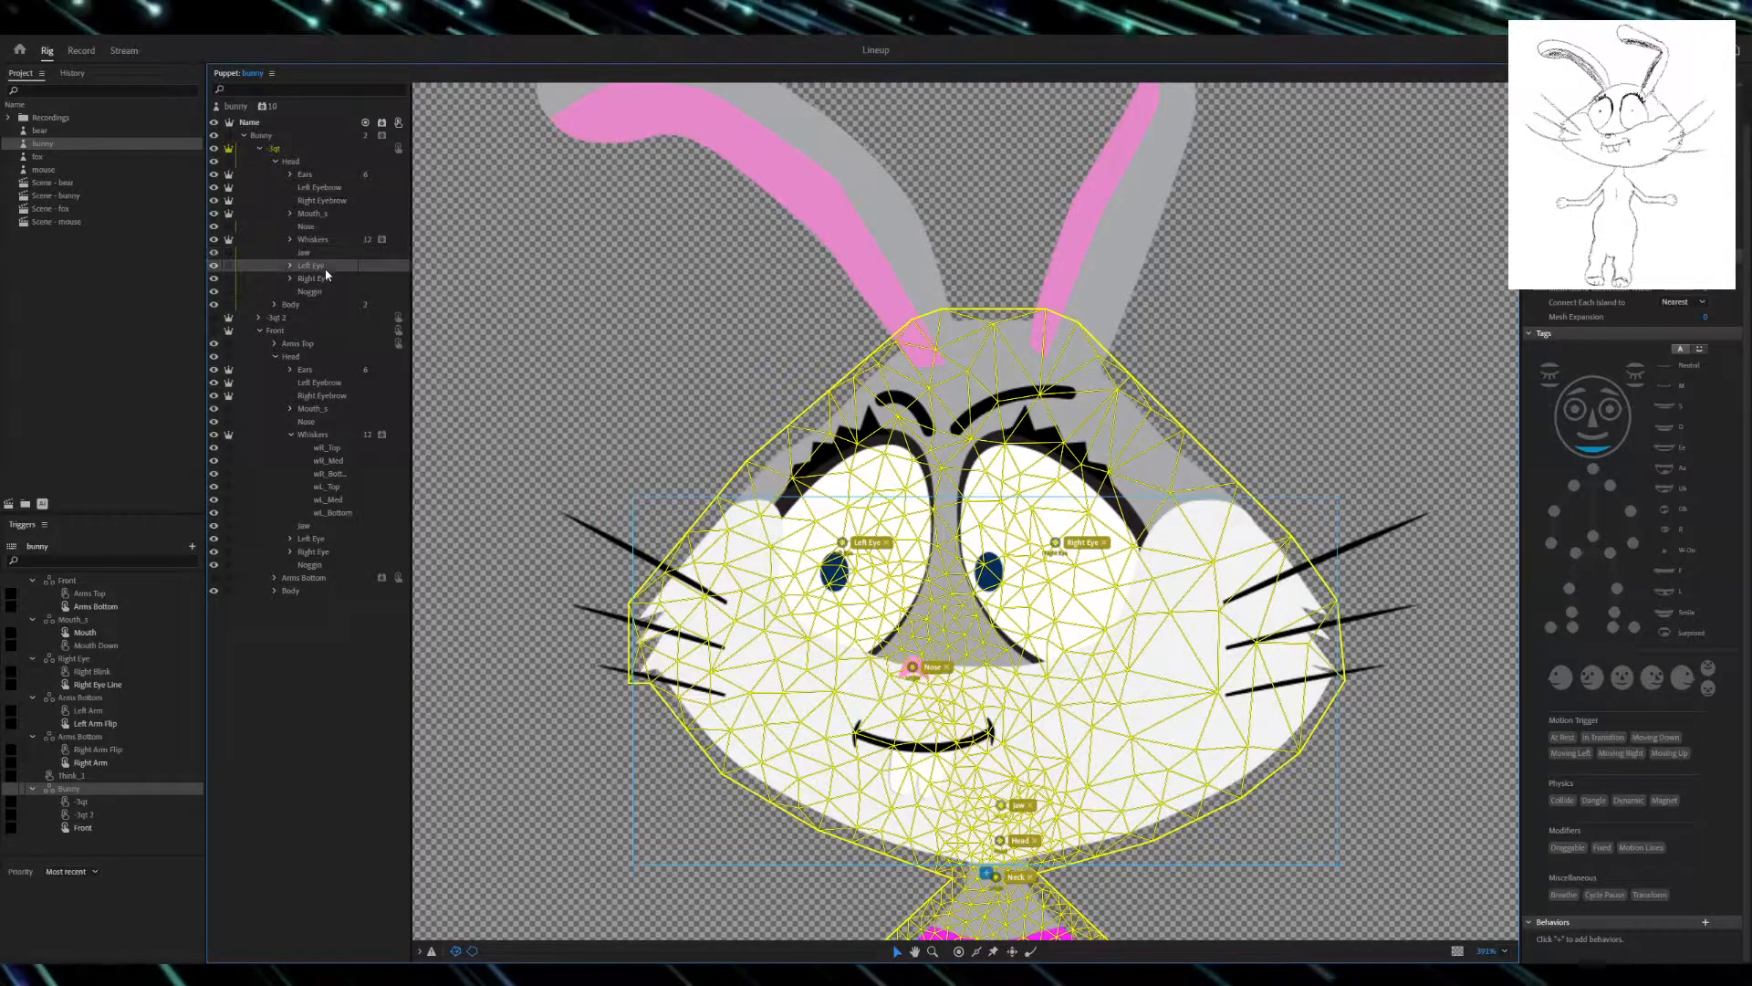
{"action": "left_click", "coordinate": [291, 265]}
{"action": "left_click", "coordinate": [324, 278]}
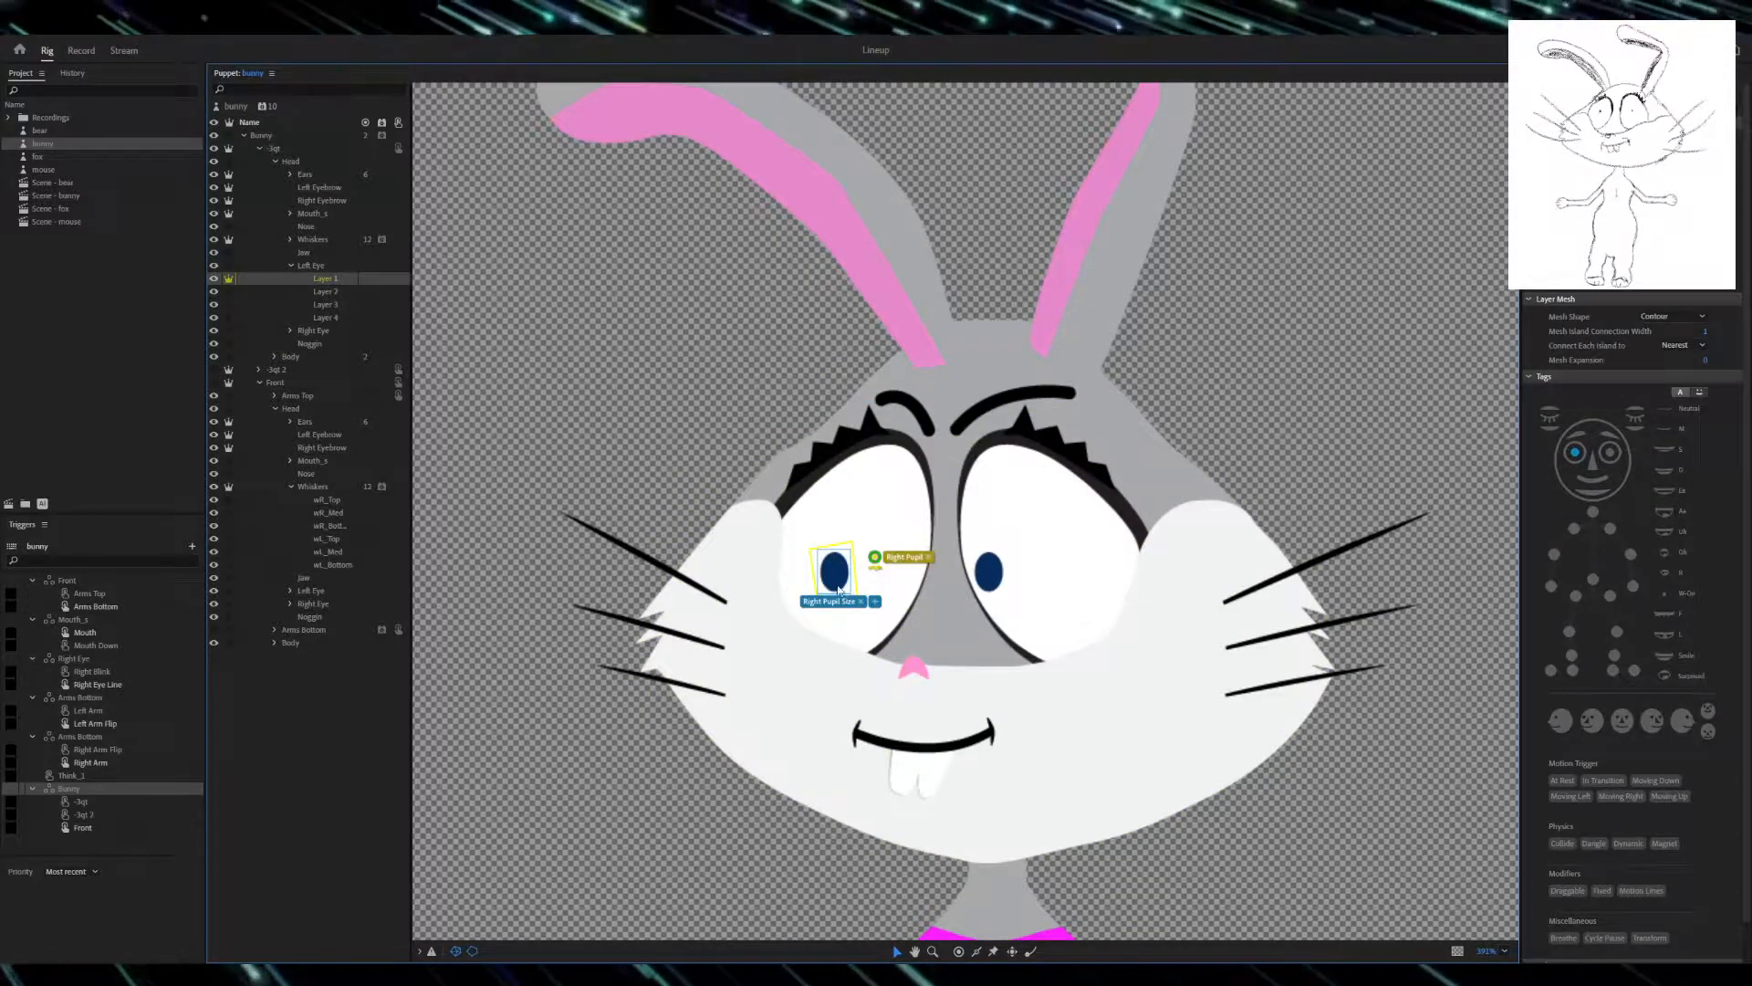
- Swap the 3qt head's eye tags, making the Left Eye group Right Eye and the Right Eye group Left Eye
{"action": "left_click", "coordinate": [300, 266]}
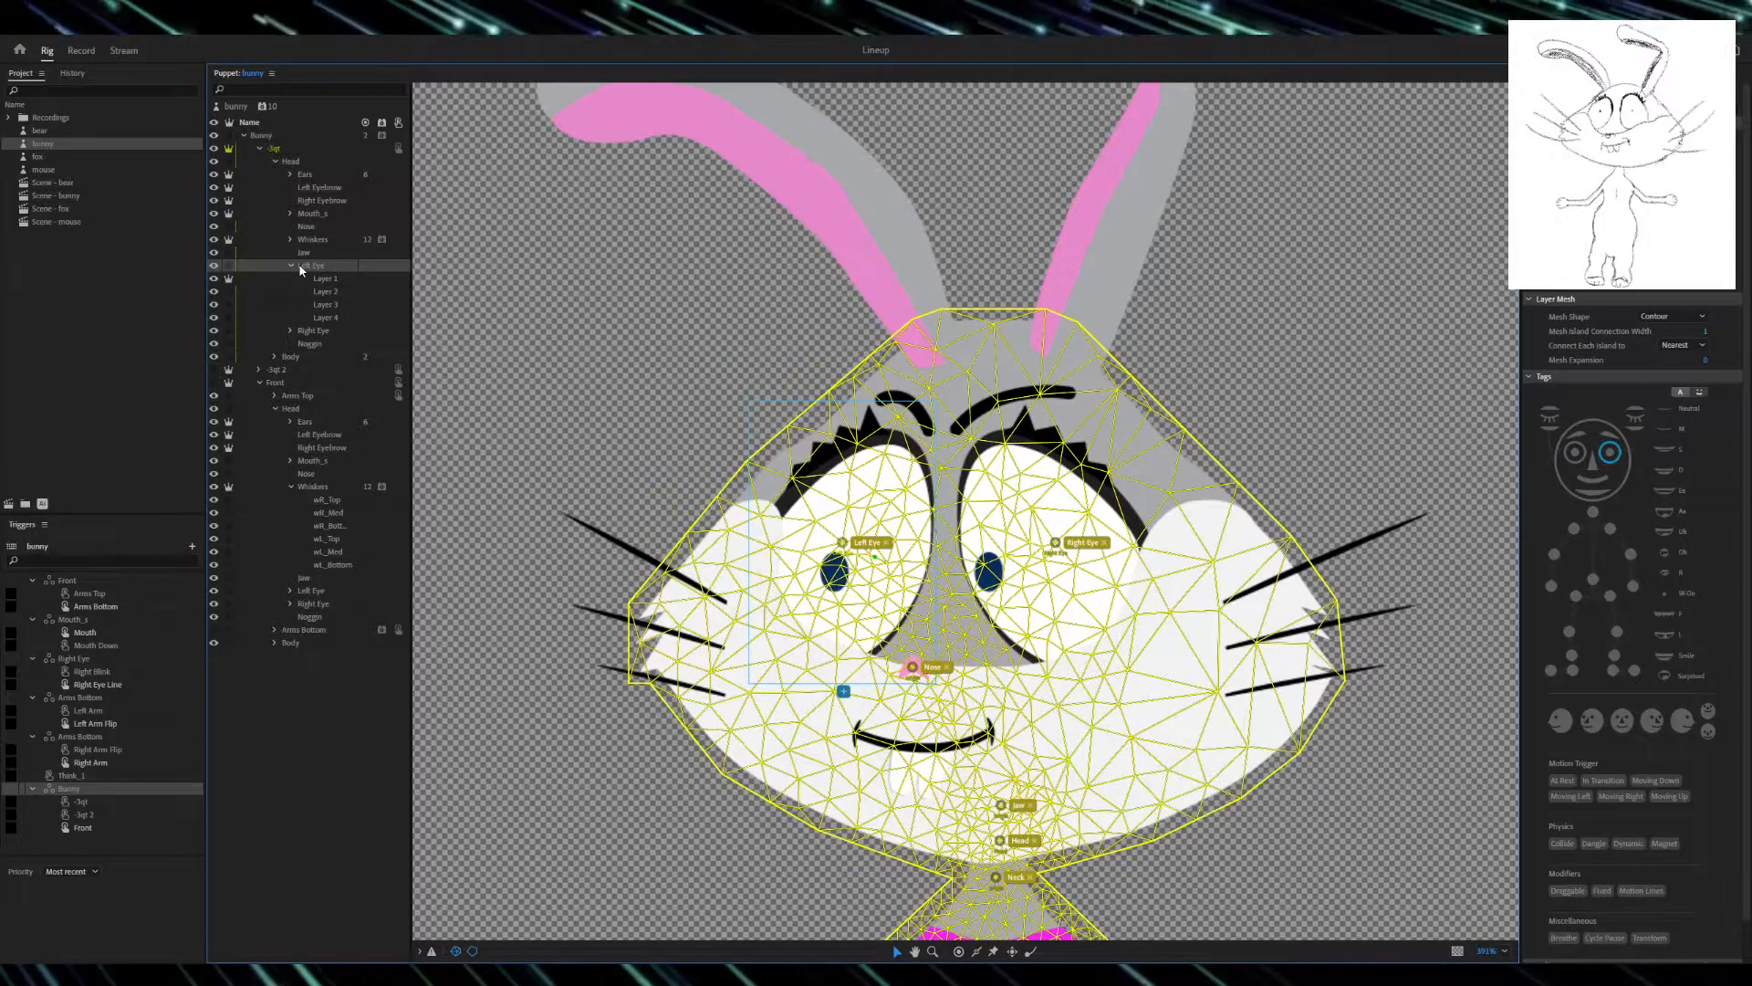
{"action": "left_click", "coordinate": [324, 280]}
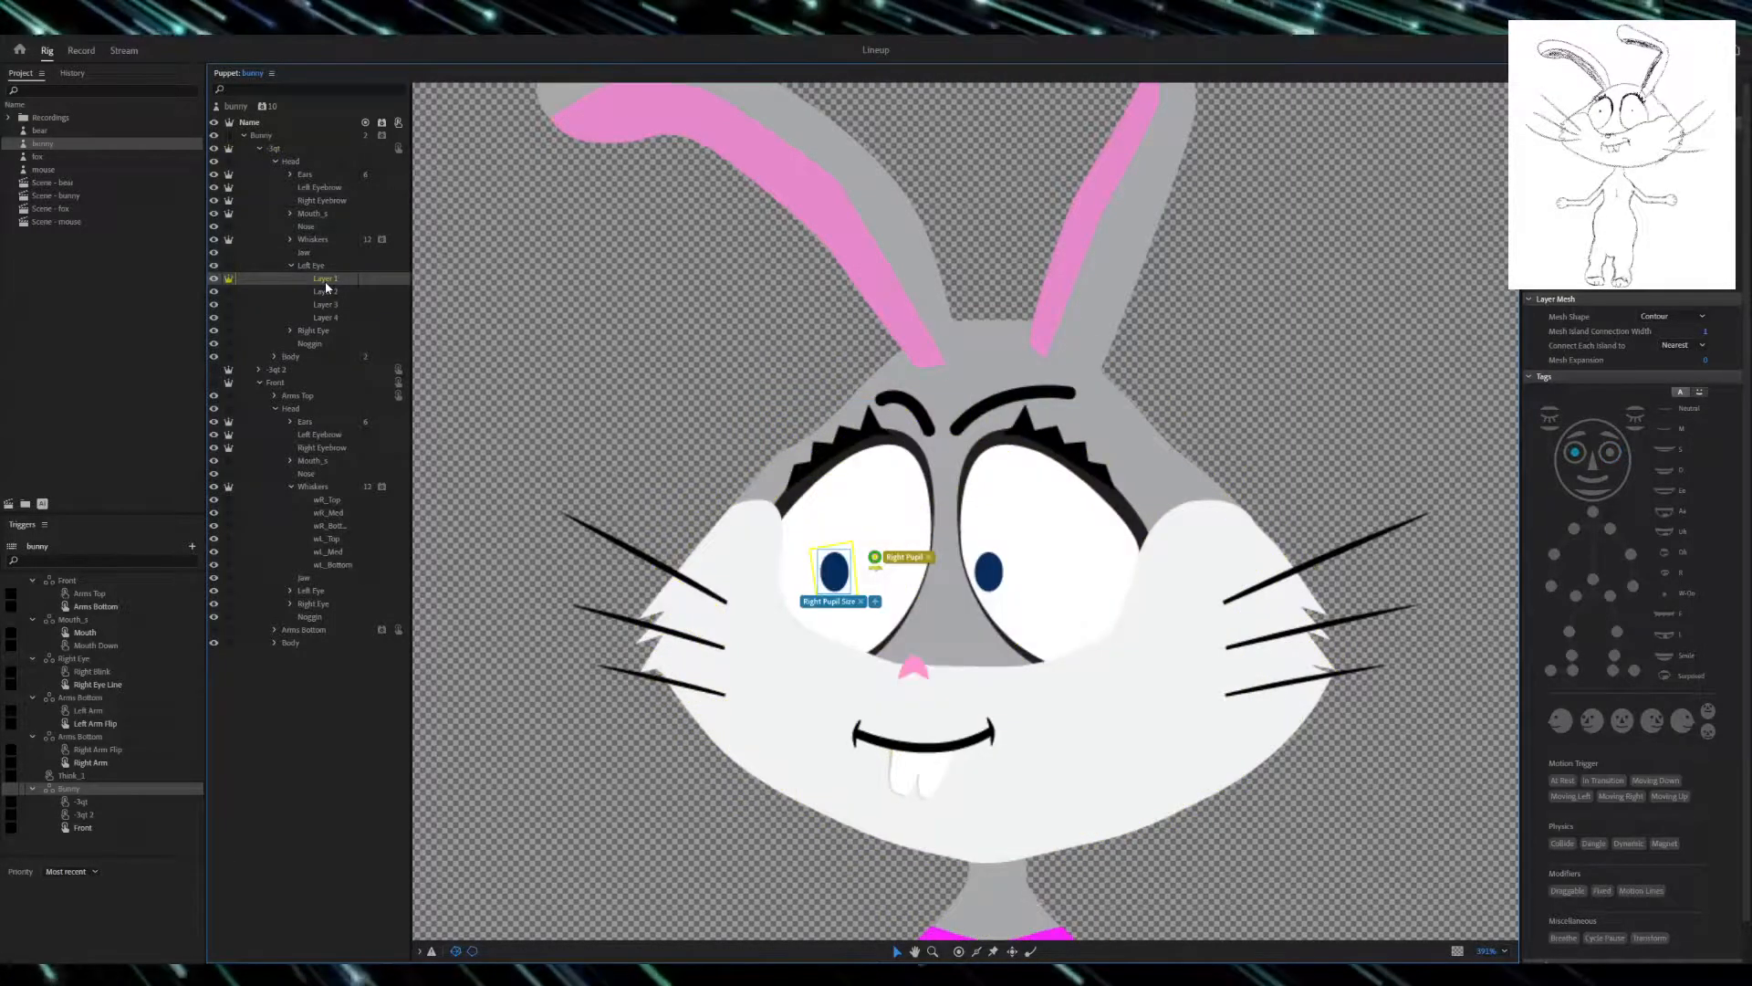
{"action": "left_click", "coordinate": [275, 162]}
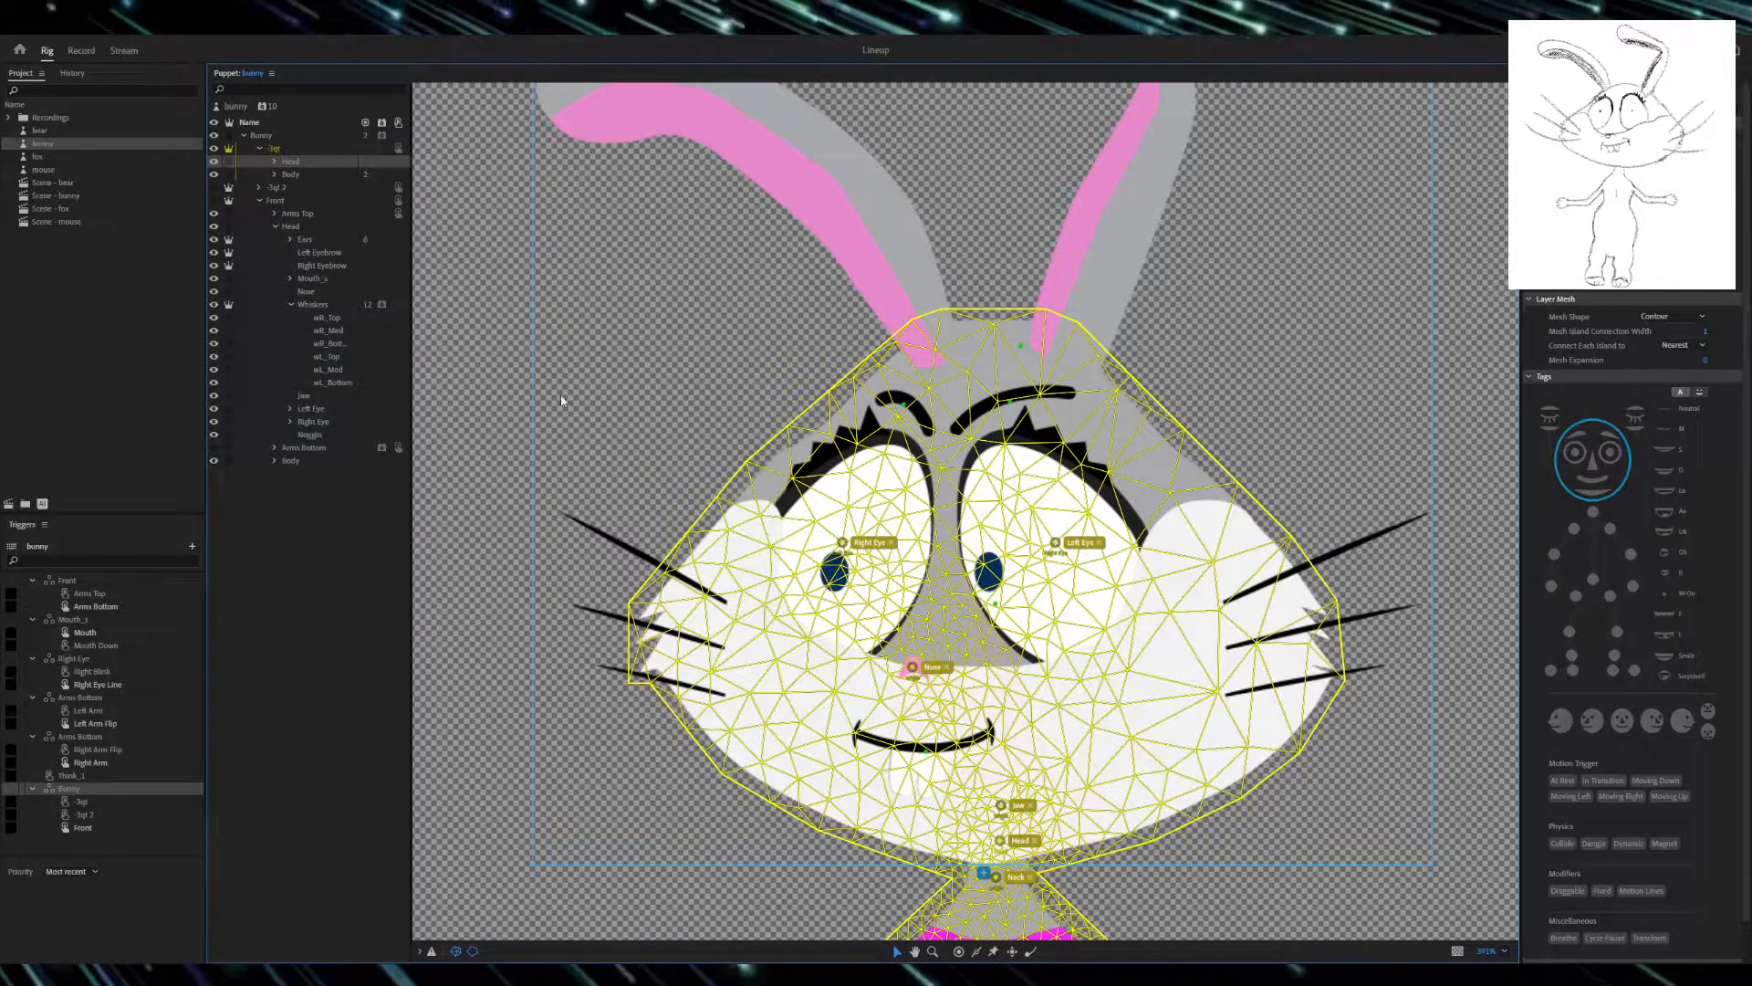
- Examine the 3qt Body group's neck, shoulder, elbow, wrist and waist handles and the sticks along both arms
{"action": "left_click", "coordinate": [301, 173]}
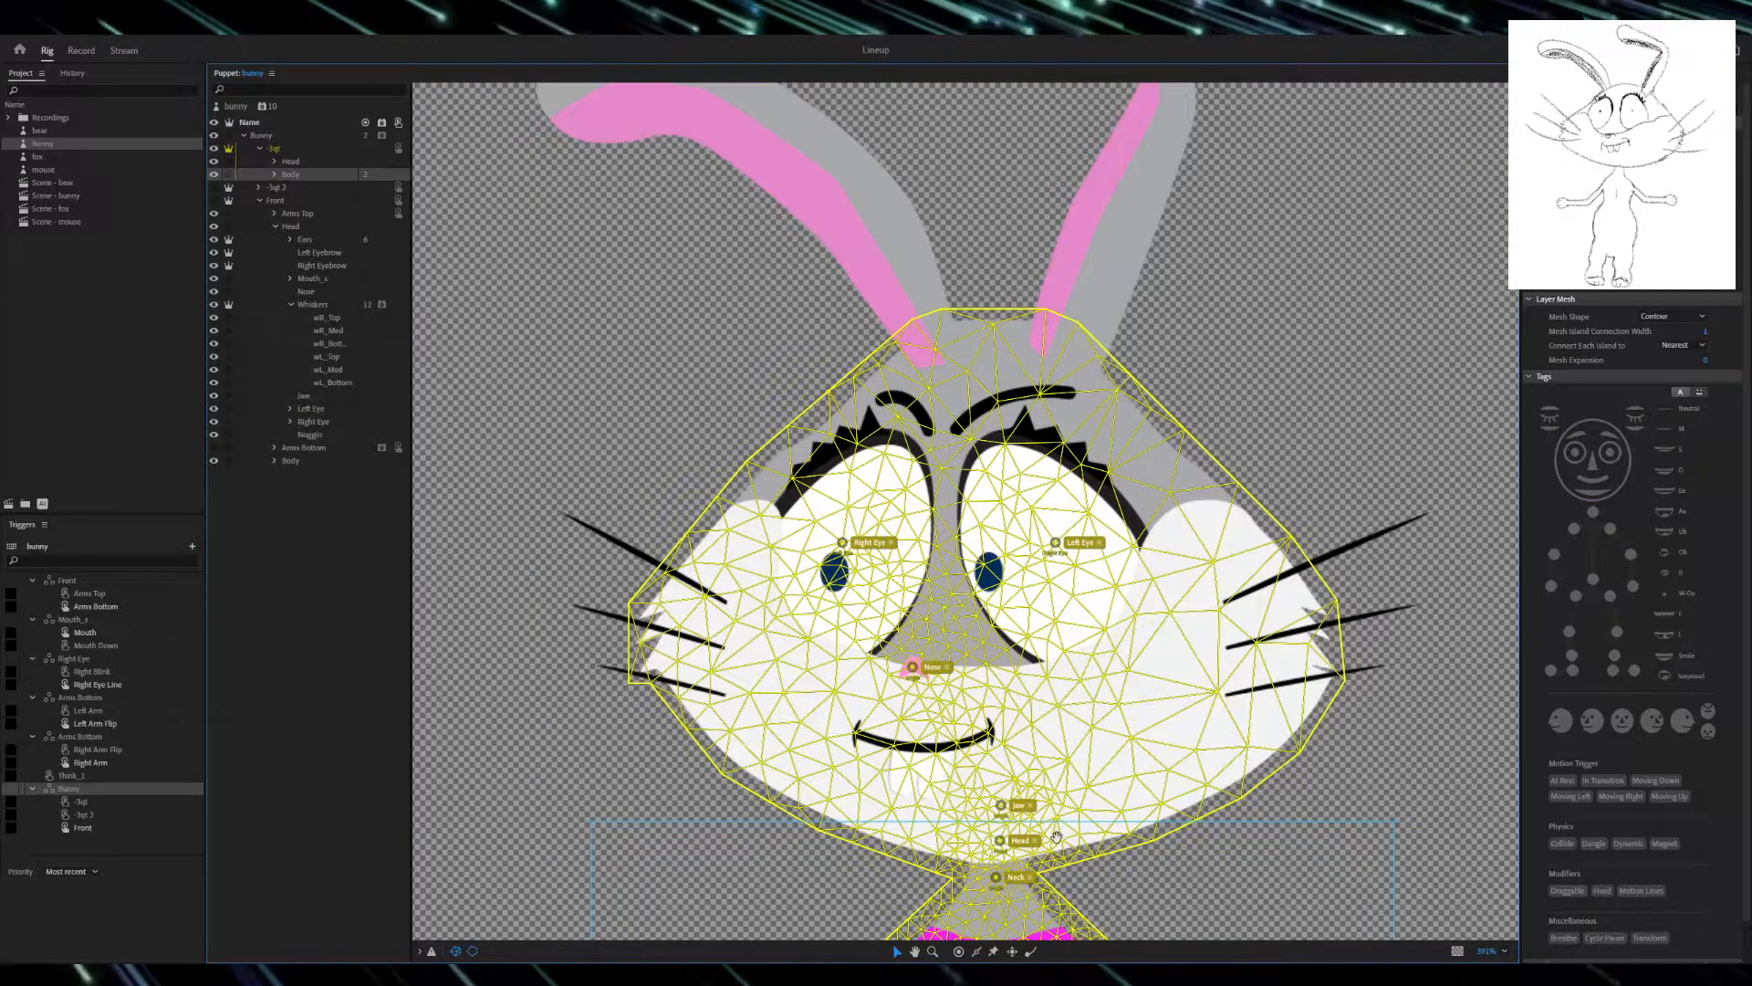
{"action": "scroll", "coordinate": [1056, 835], "scroll_direction": "down", "scroll_amount": 4}
{"action": "left_click_drag", "start_coordinate": [1056, 835], "coordinate": [995, 425]}
{"action": "scroll", "coordinate": [983, 579], "scroll_direction": "up", "scroll_amount": 4}
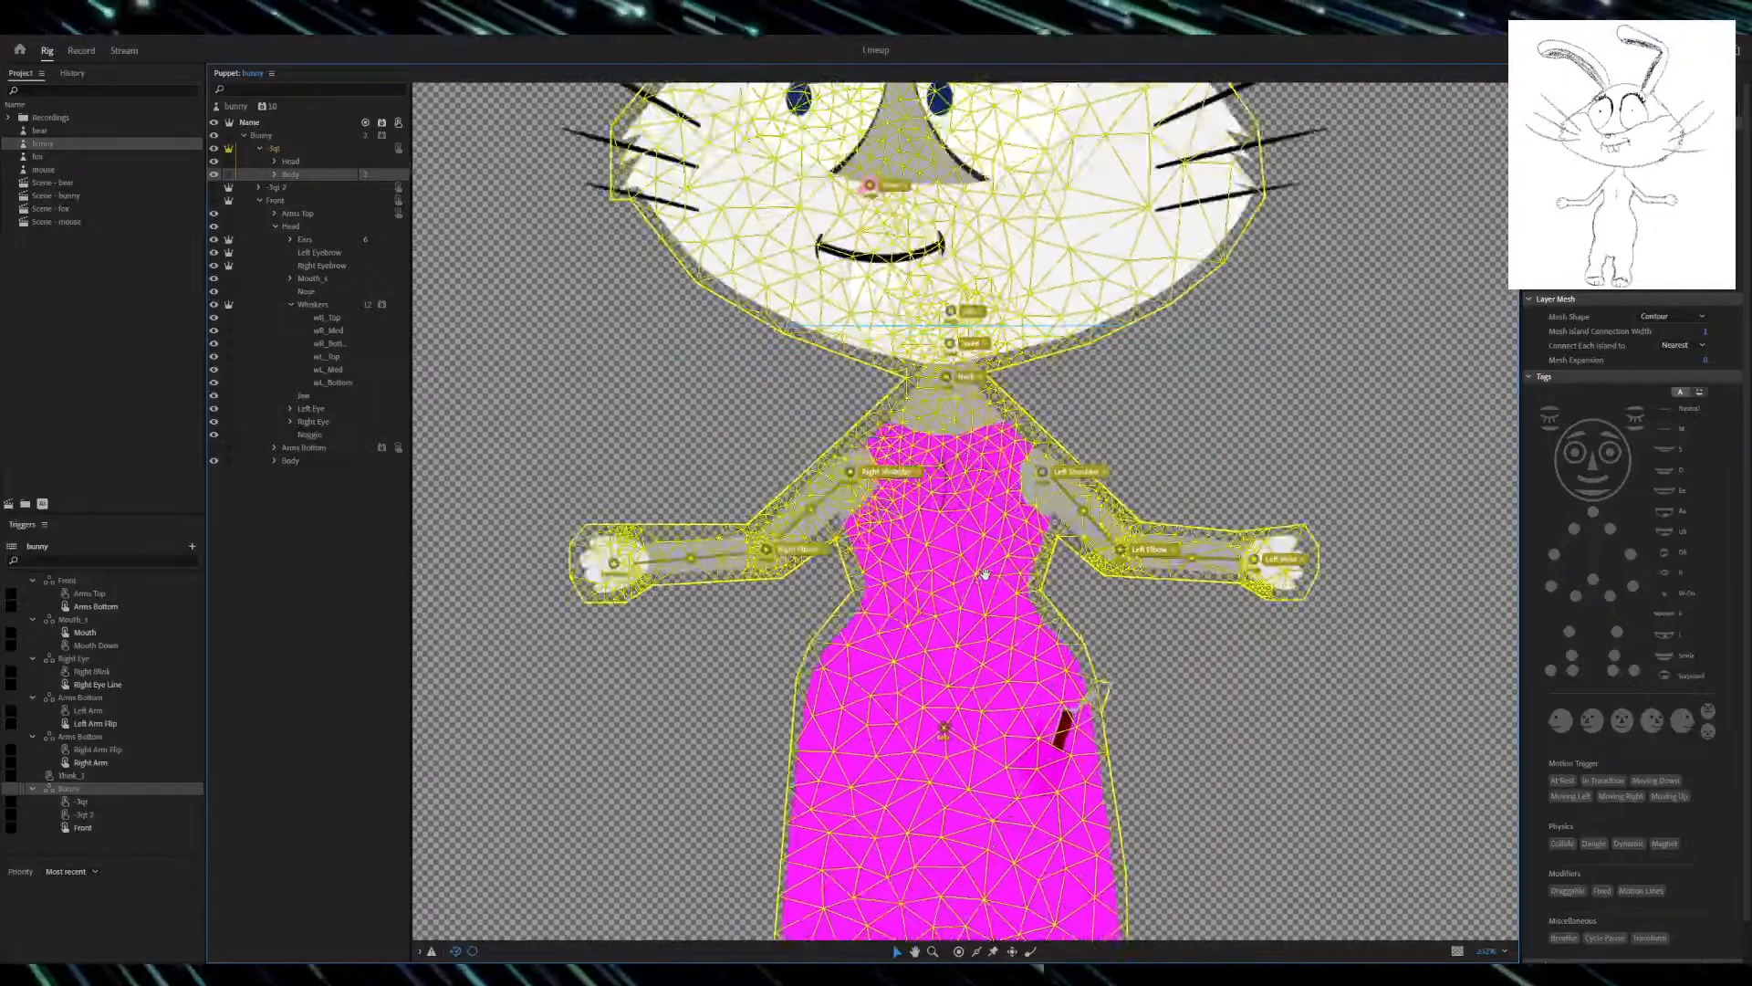
{"action": "scroll", "coordinate": [983, 580], "scroll_direction": "up", "scroll_amount": 3}
{"action": "left_click_drag", "start_coordinate": [976, 660], "coordinate": [949, 705]}
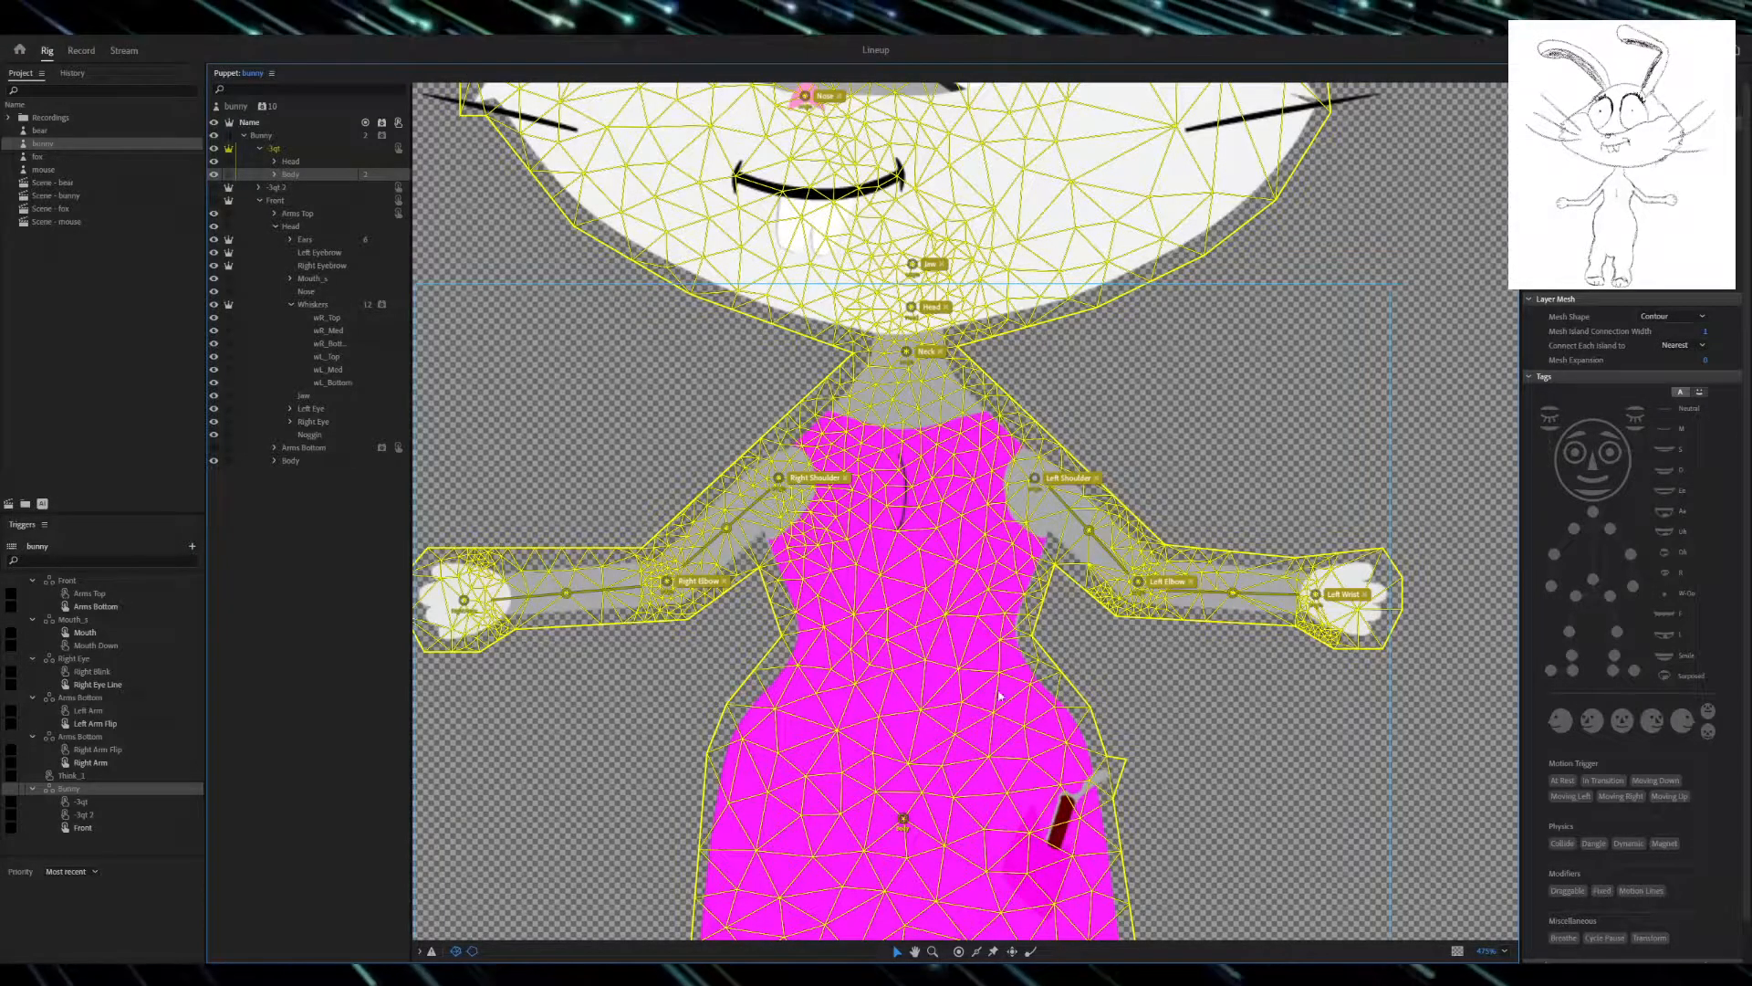
{"action": "scroll", "coordinate": [1015, 559], "scroll_direction": "down", "scroll_amount": 3}
{"action": "left_click_drag", "start_coordinate": [912, 620], "coordinate": [1038, 624]}
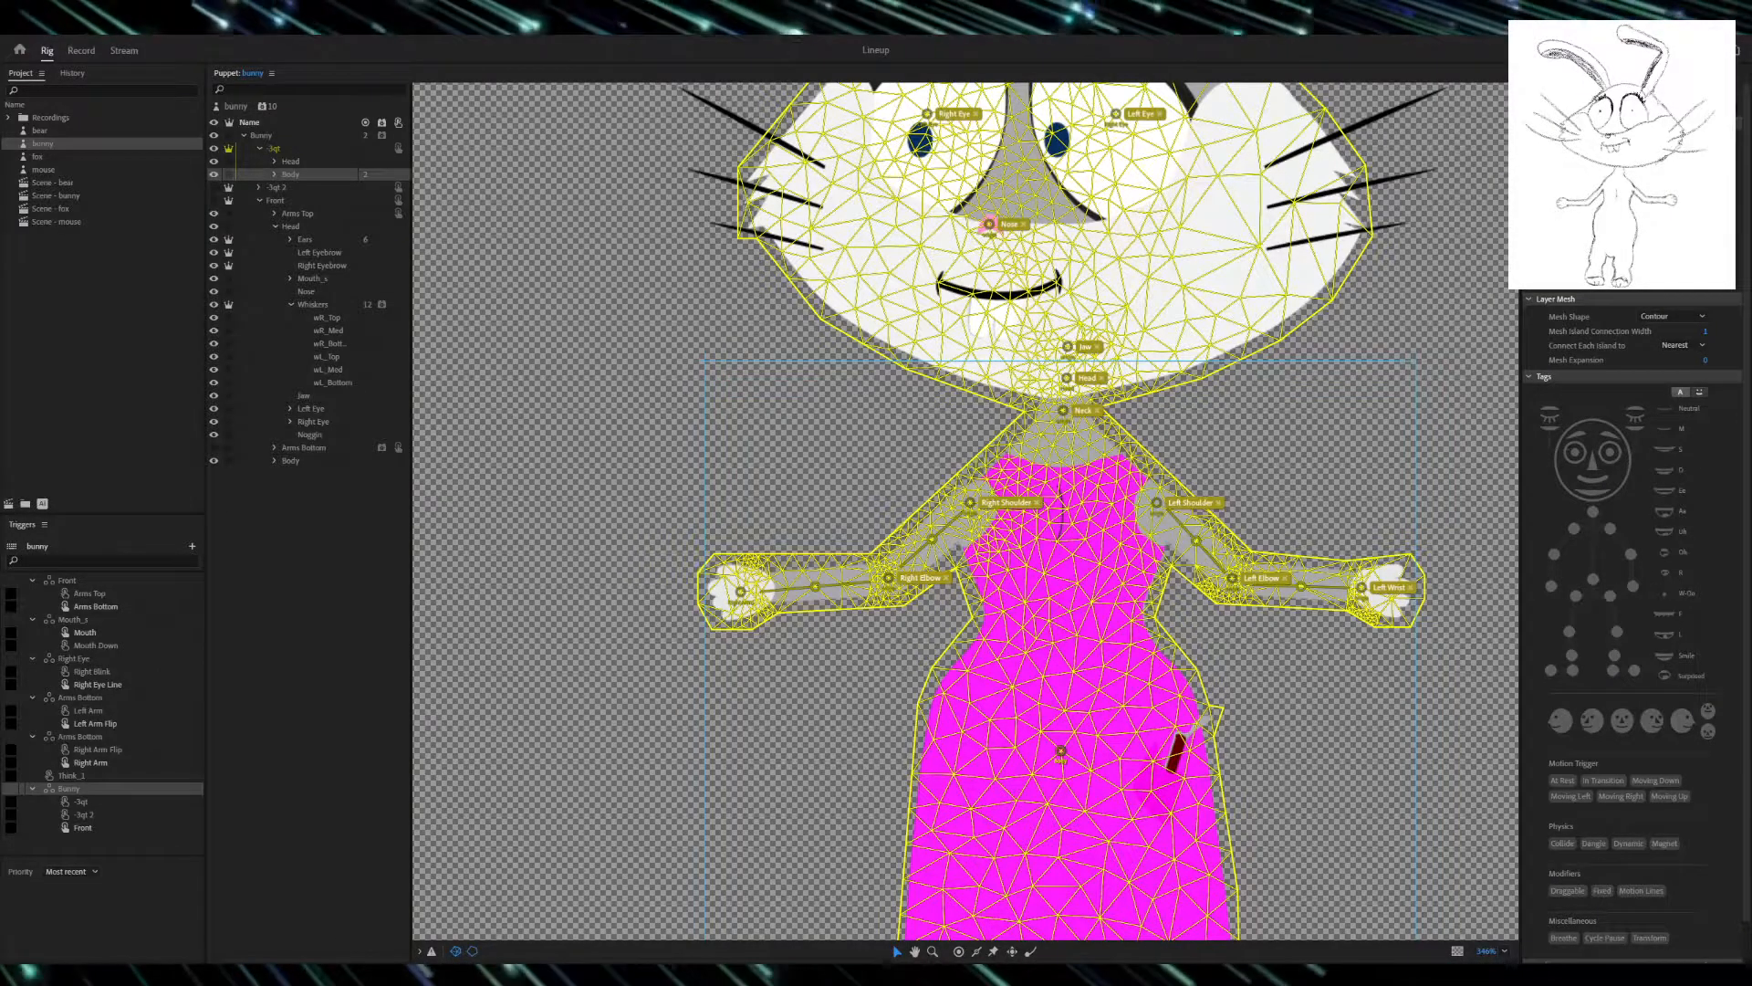
- Move the Fixed handle between the bunny's legs down onto the foot that has no handle
{"action": "scroll", "coordinate": [965, 650], "scroll_direction": "down", "scroll_amount": 5}
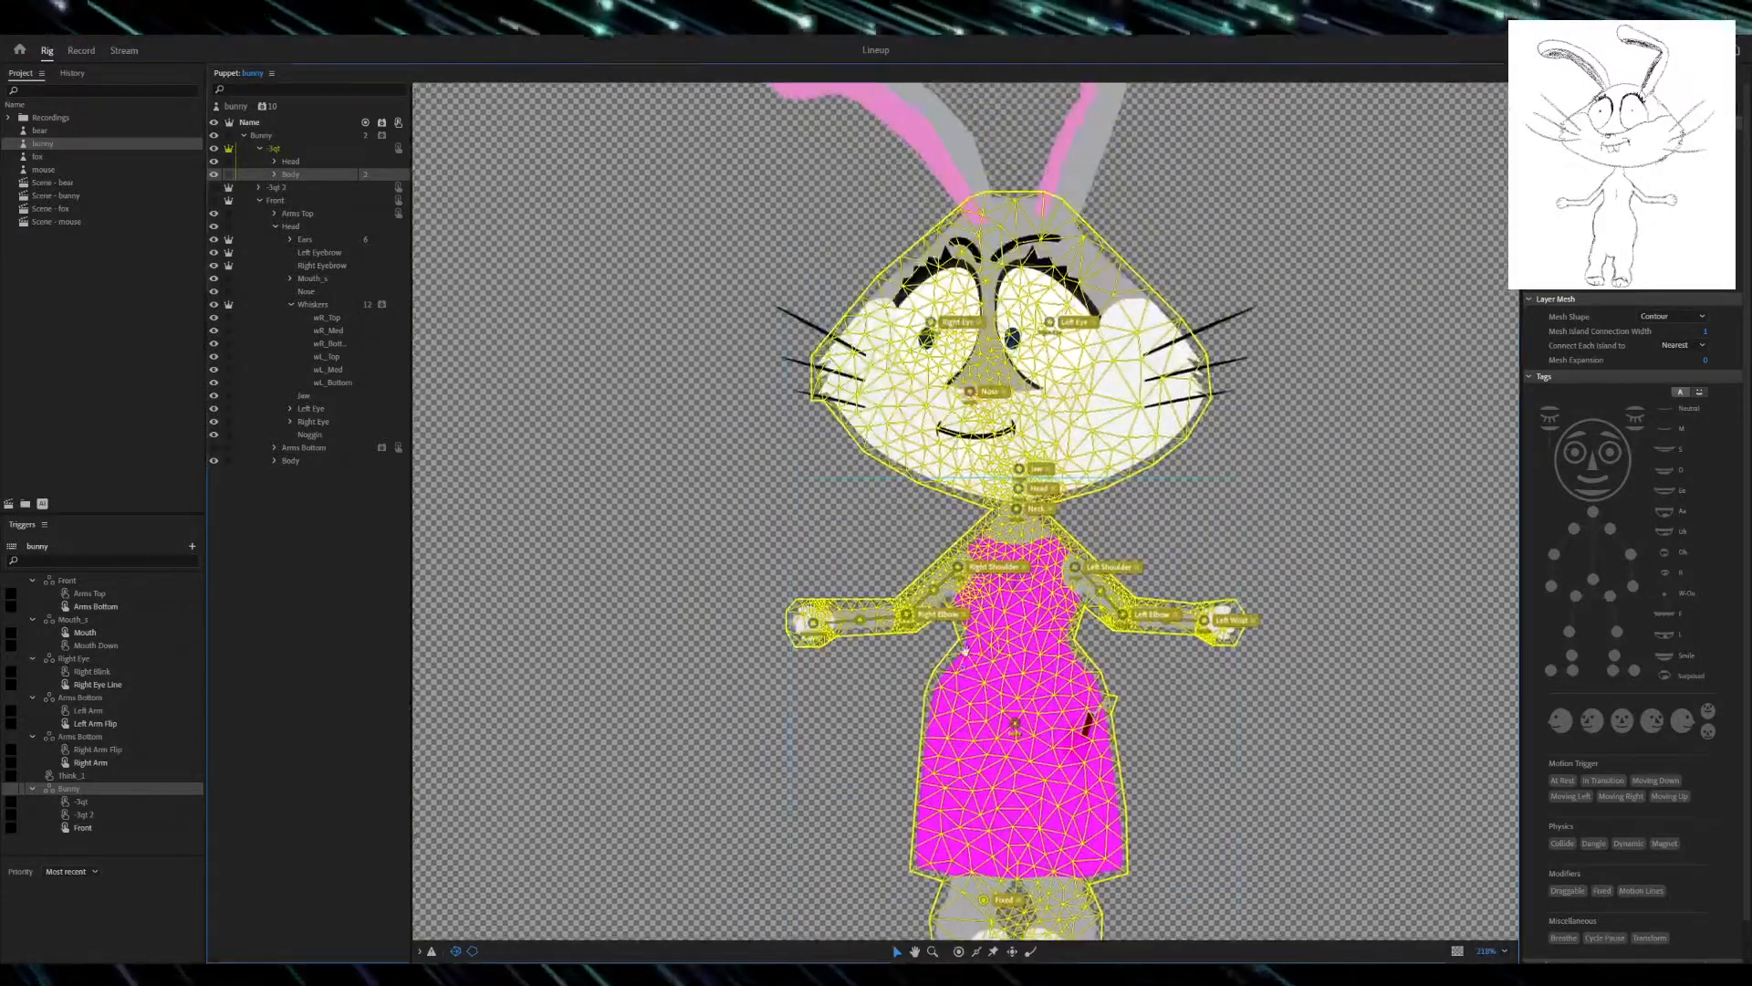
{"action": "left_click_drag", "start_coordinate": [828, 620], "coordinate": [823, 458]}
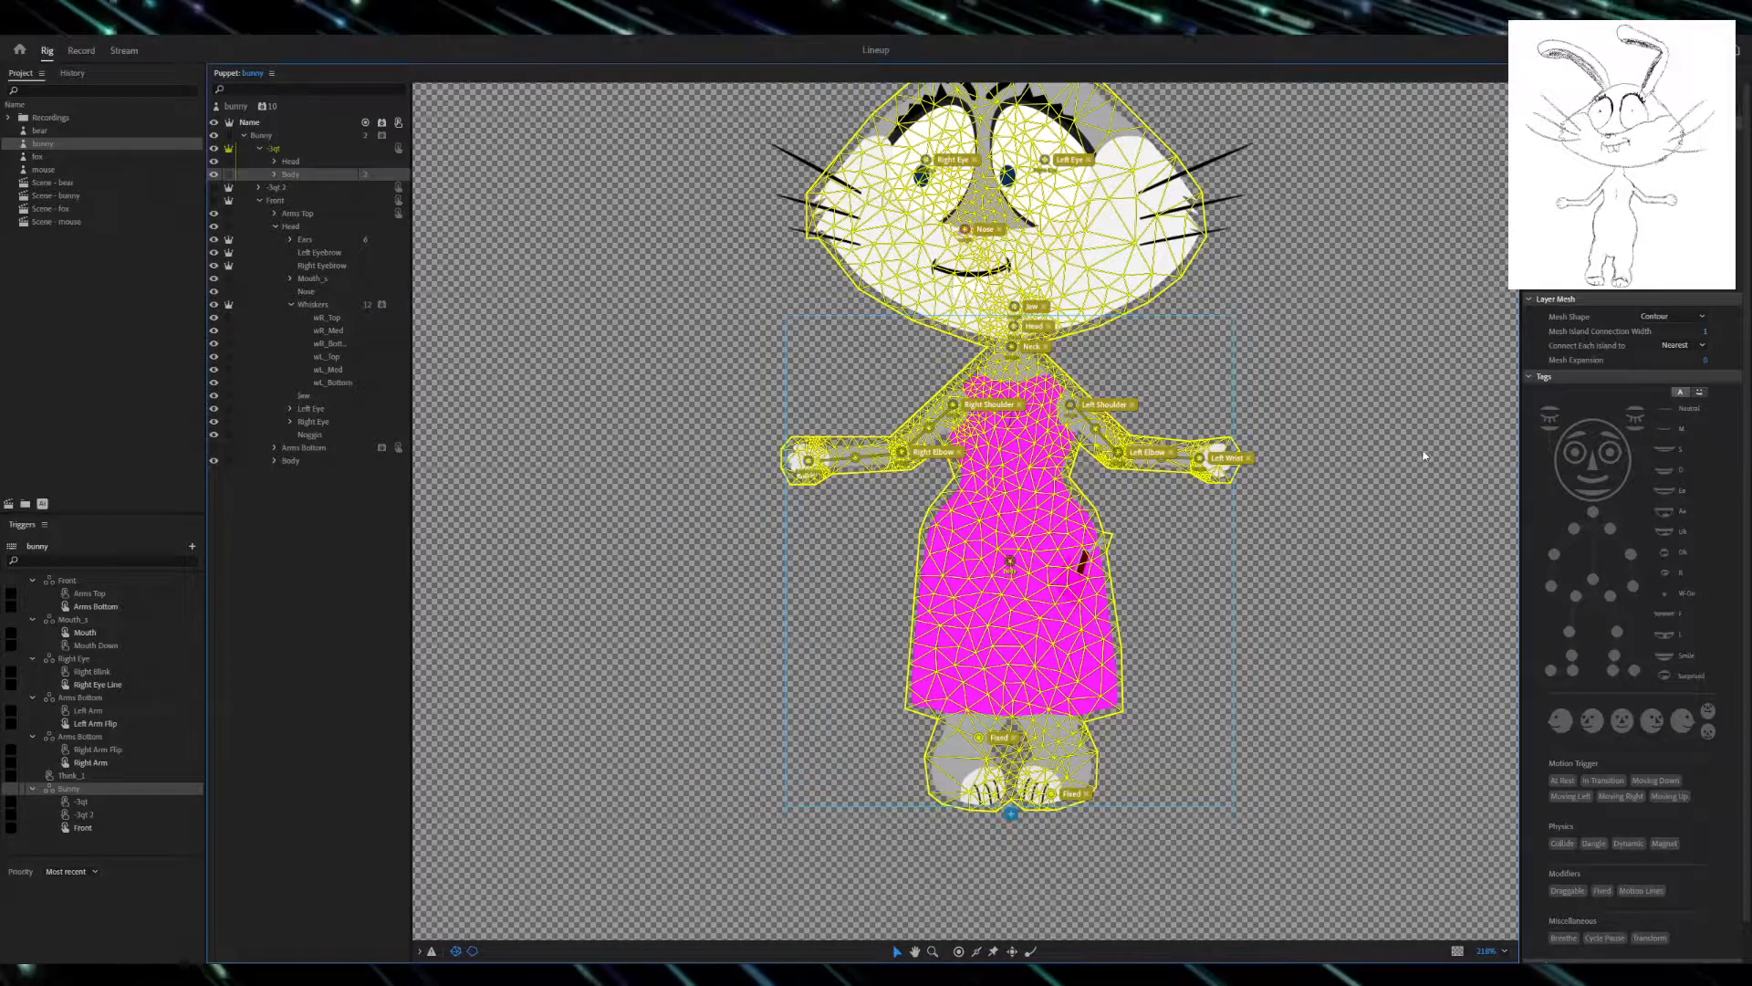
{"action": "mouse_move", "coordinate": [1387, 442]}
{"action": "left_mouse_down"}
{"action": "mouse_move", "coordinate": [1383, 474]}
{"action": "mouse_move", "coordinate": [1383, 423]}
{"action": "left_mouse_up"}
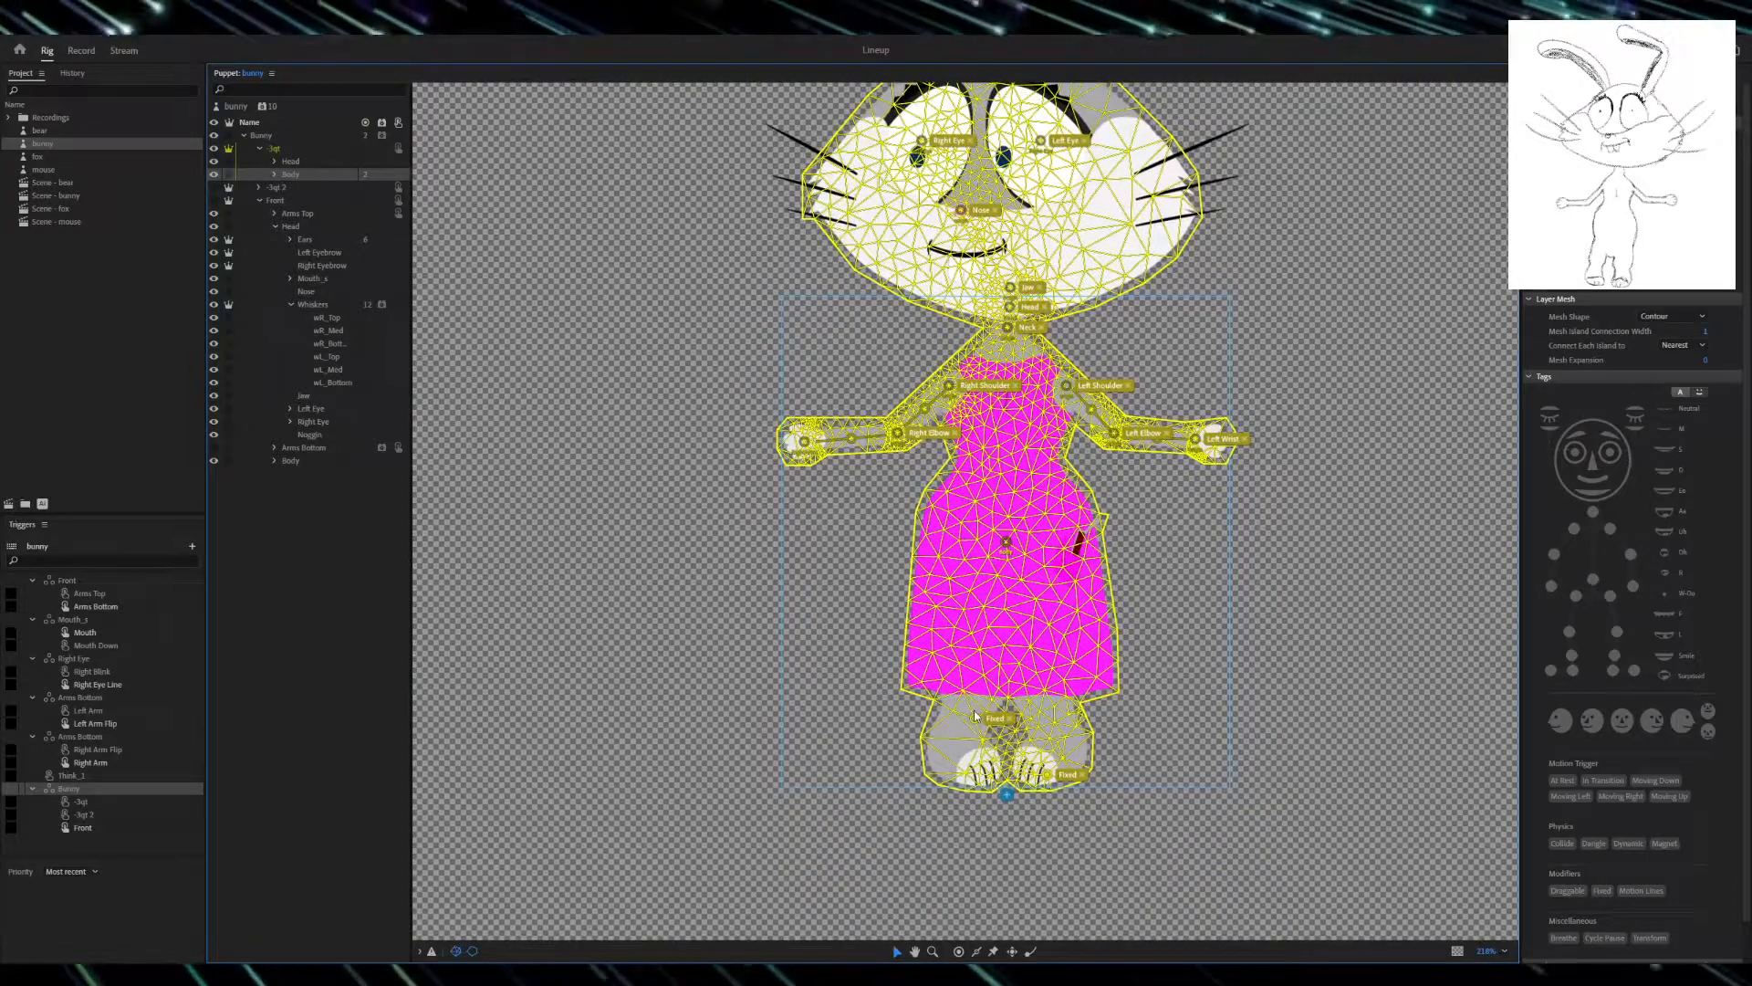
{"action": "left_click_drag", "start_coordinate": [976, 721], "coordinate": [960, 771]}
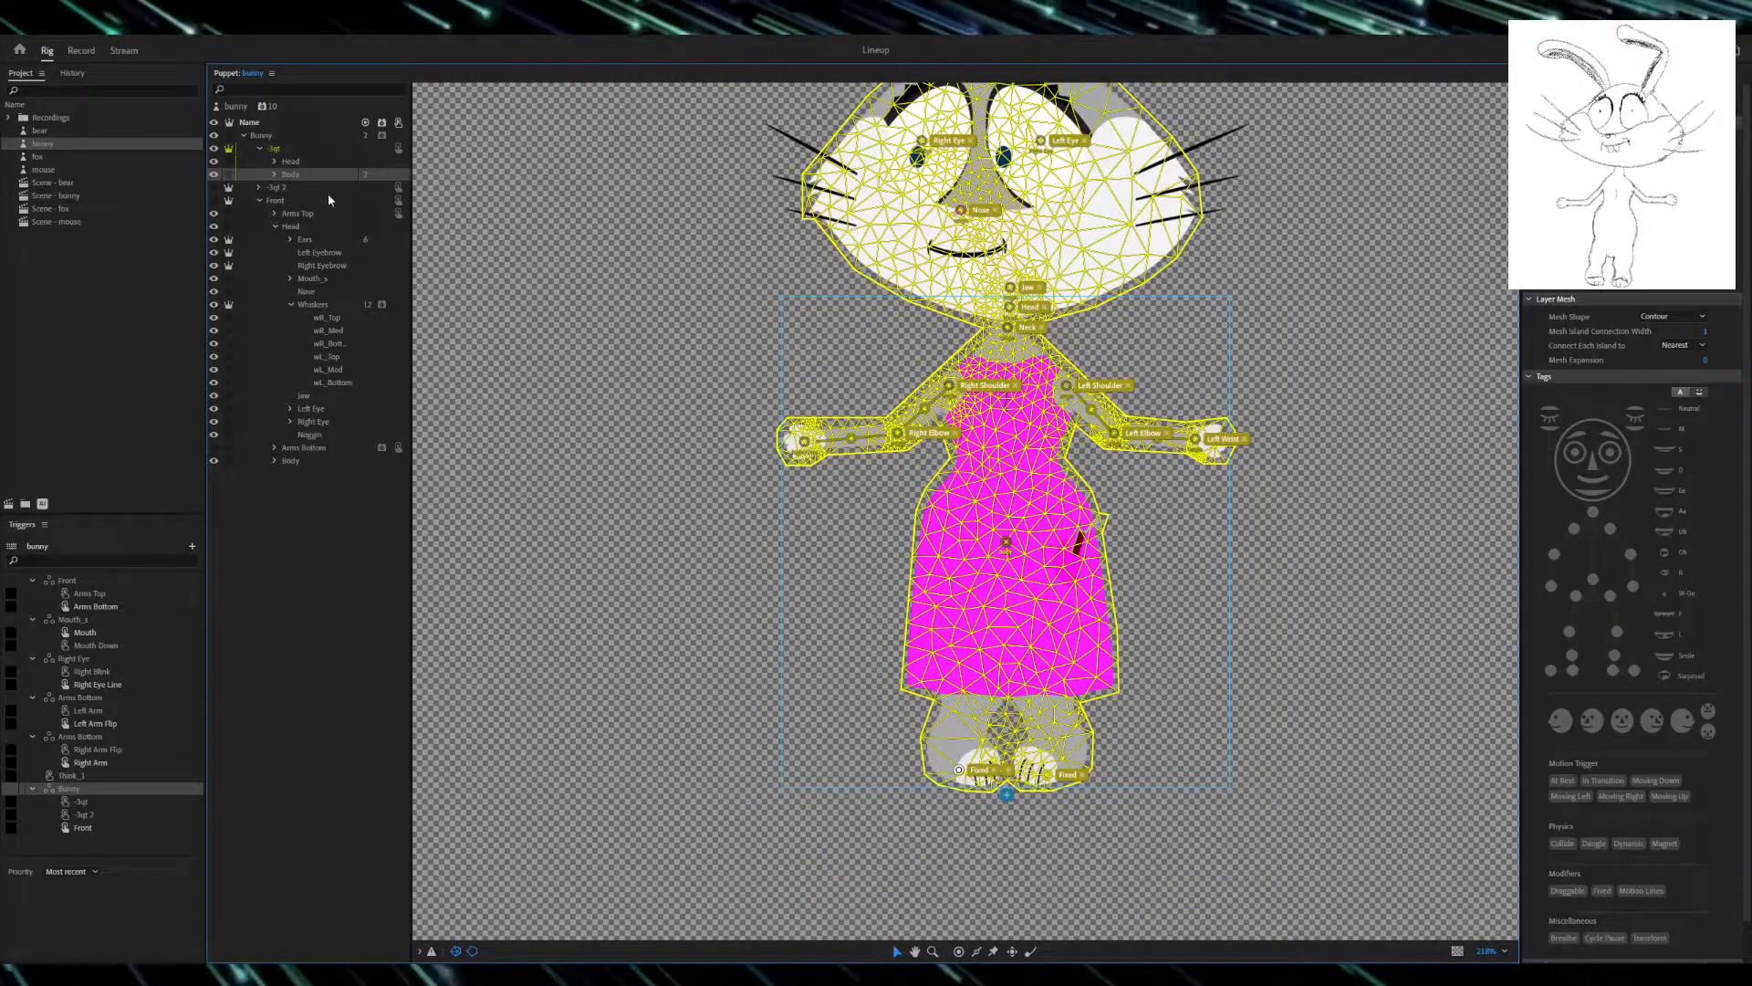
- Examine the 3qt group's mesh around both armpits, where the arms meet the dress, and along the arms
{"action": "left_click", "coordinate": [275, 149]}
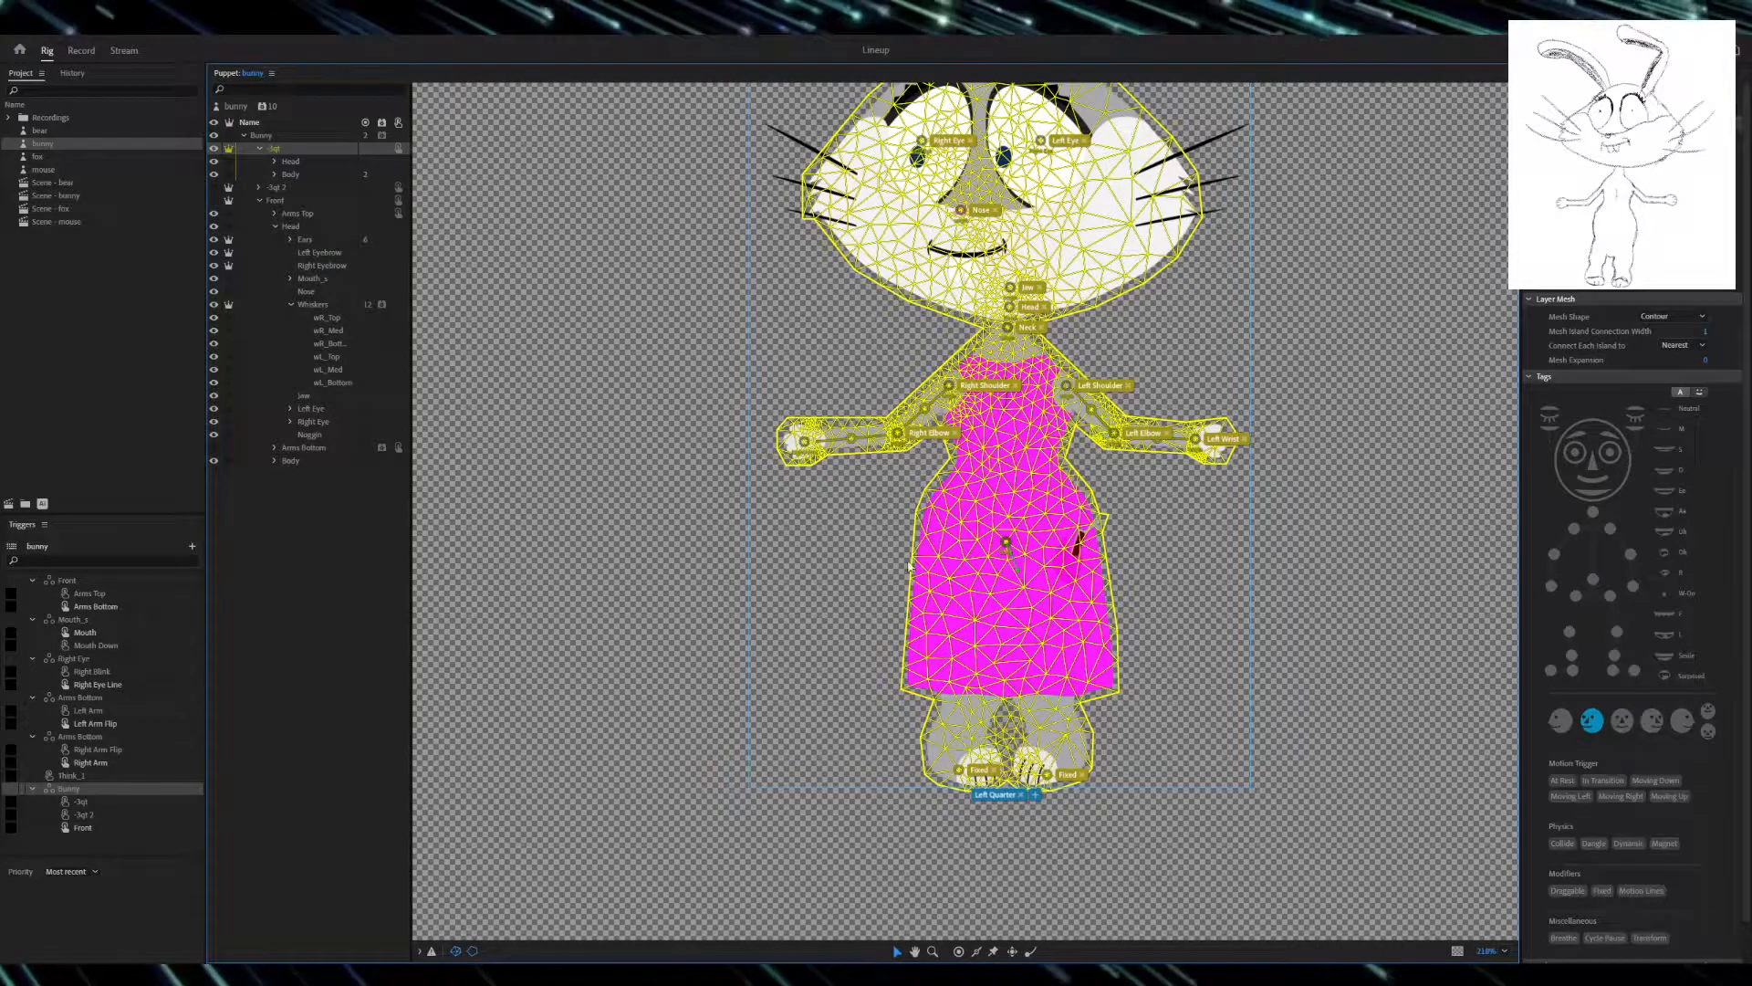
{"action": "scroll", "coordinate": [980, 386], "scroll_direction": "up", "scroll_amount": 5}
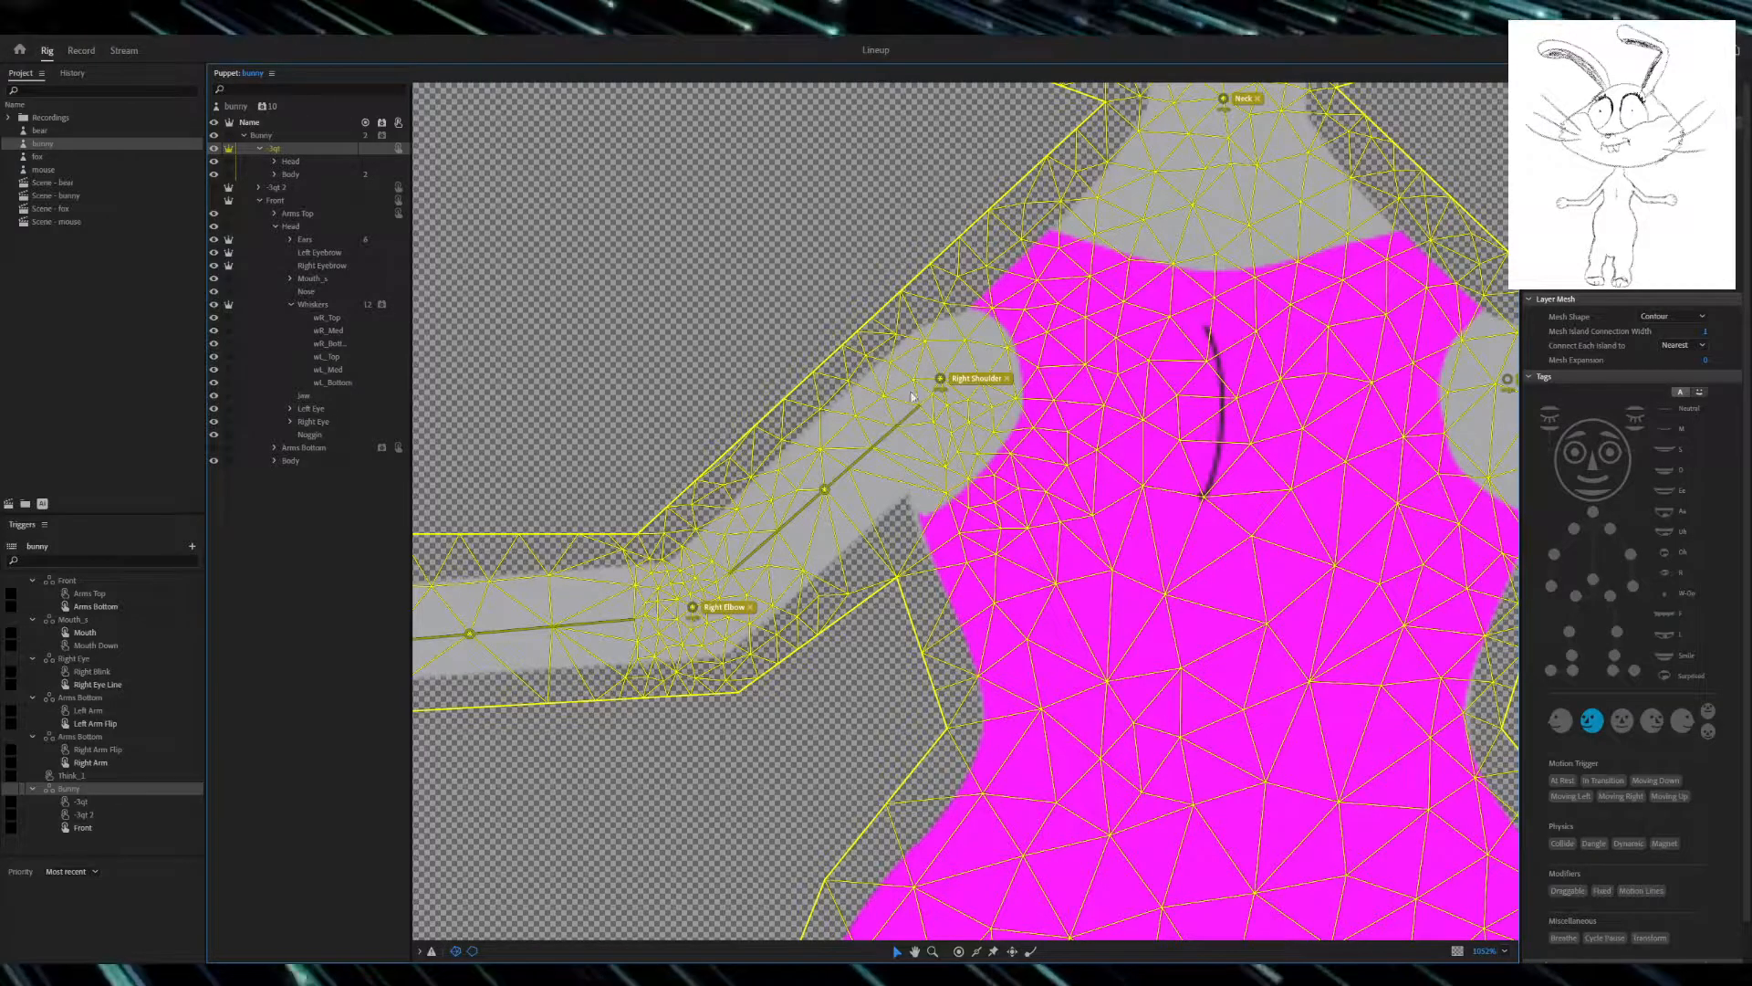
{"action": "scroll", "coordinate": [917, 516], "scroll_direction": "up", "scroll_amount": 6}
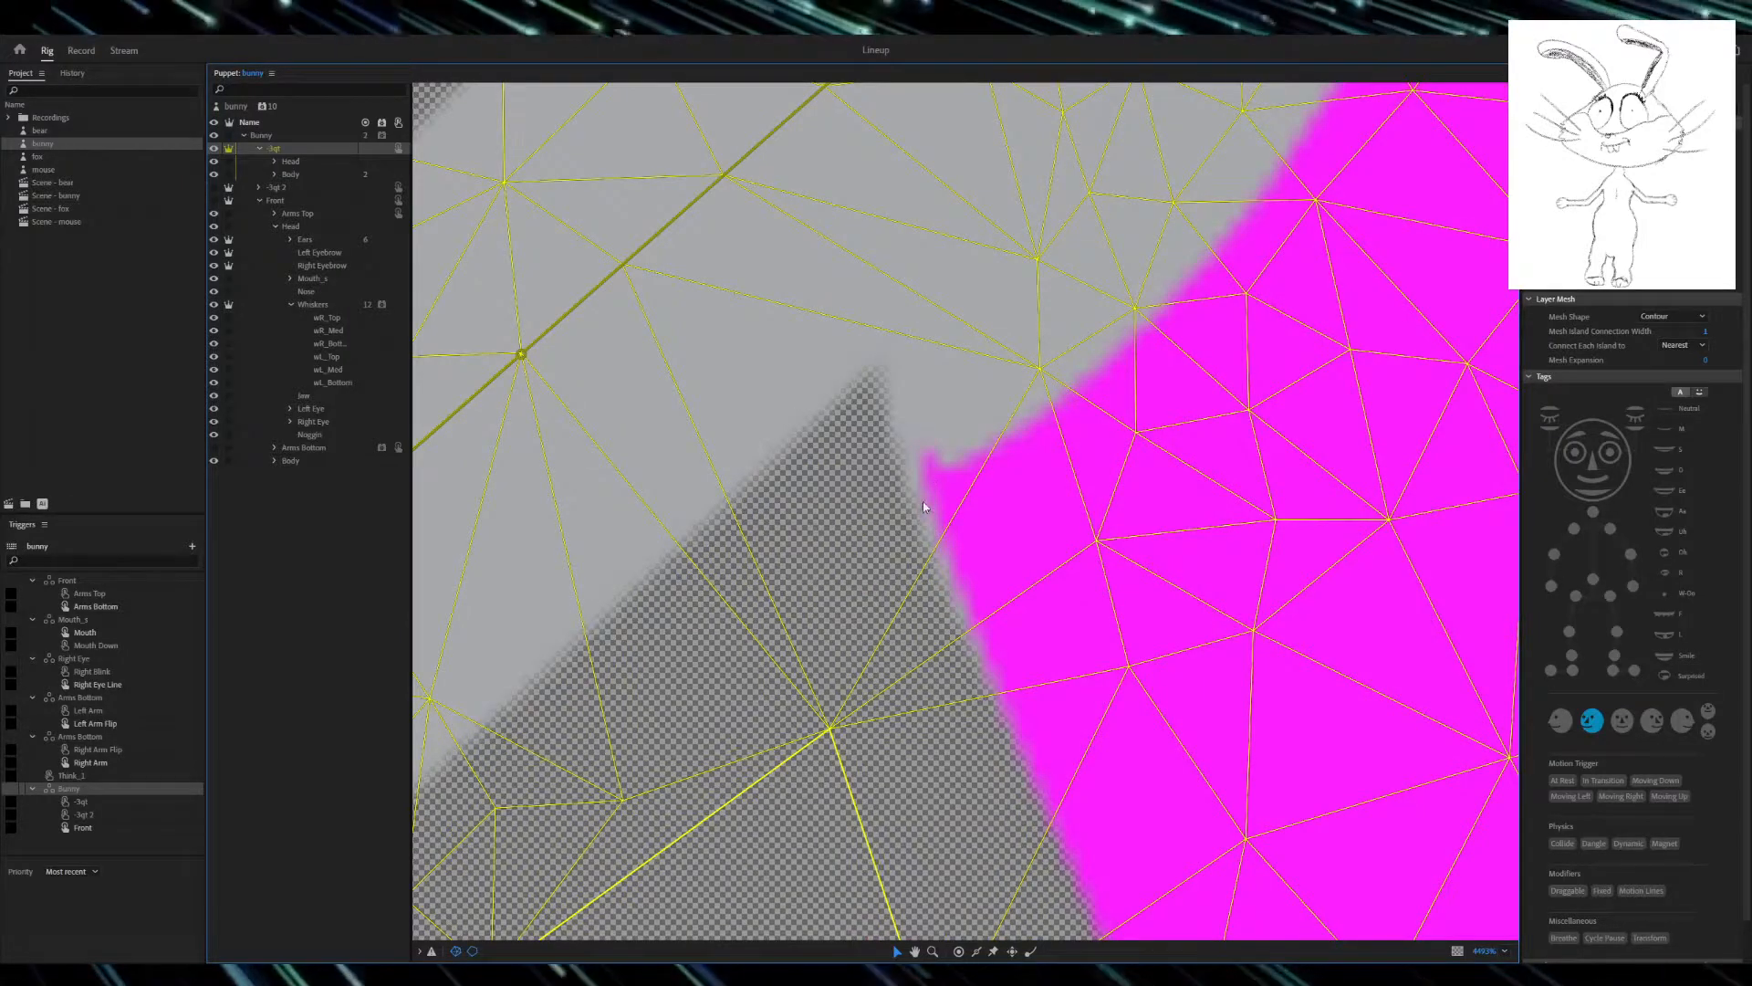
{"action": "scroll", "coordinate": [941, 501], "scroll_direction": "down", "scroll_amount": 8}
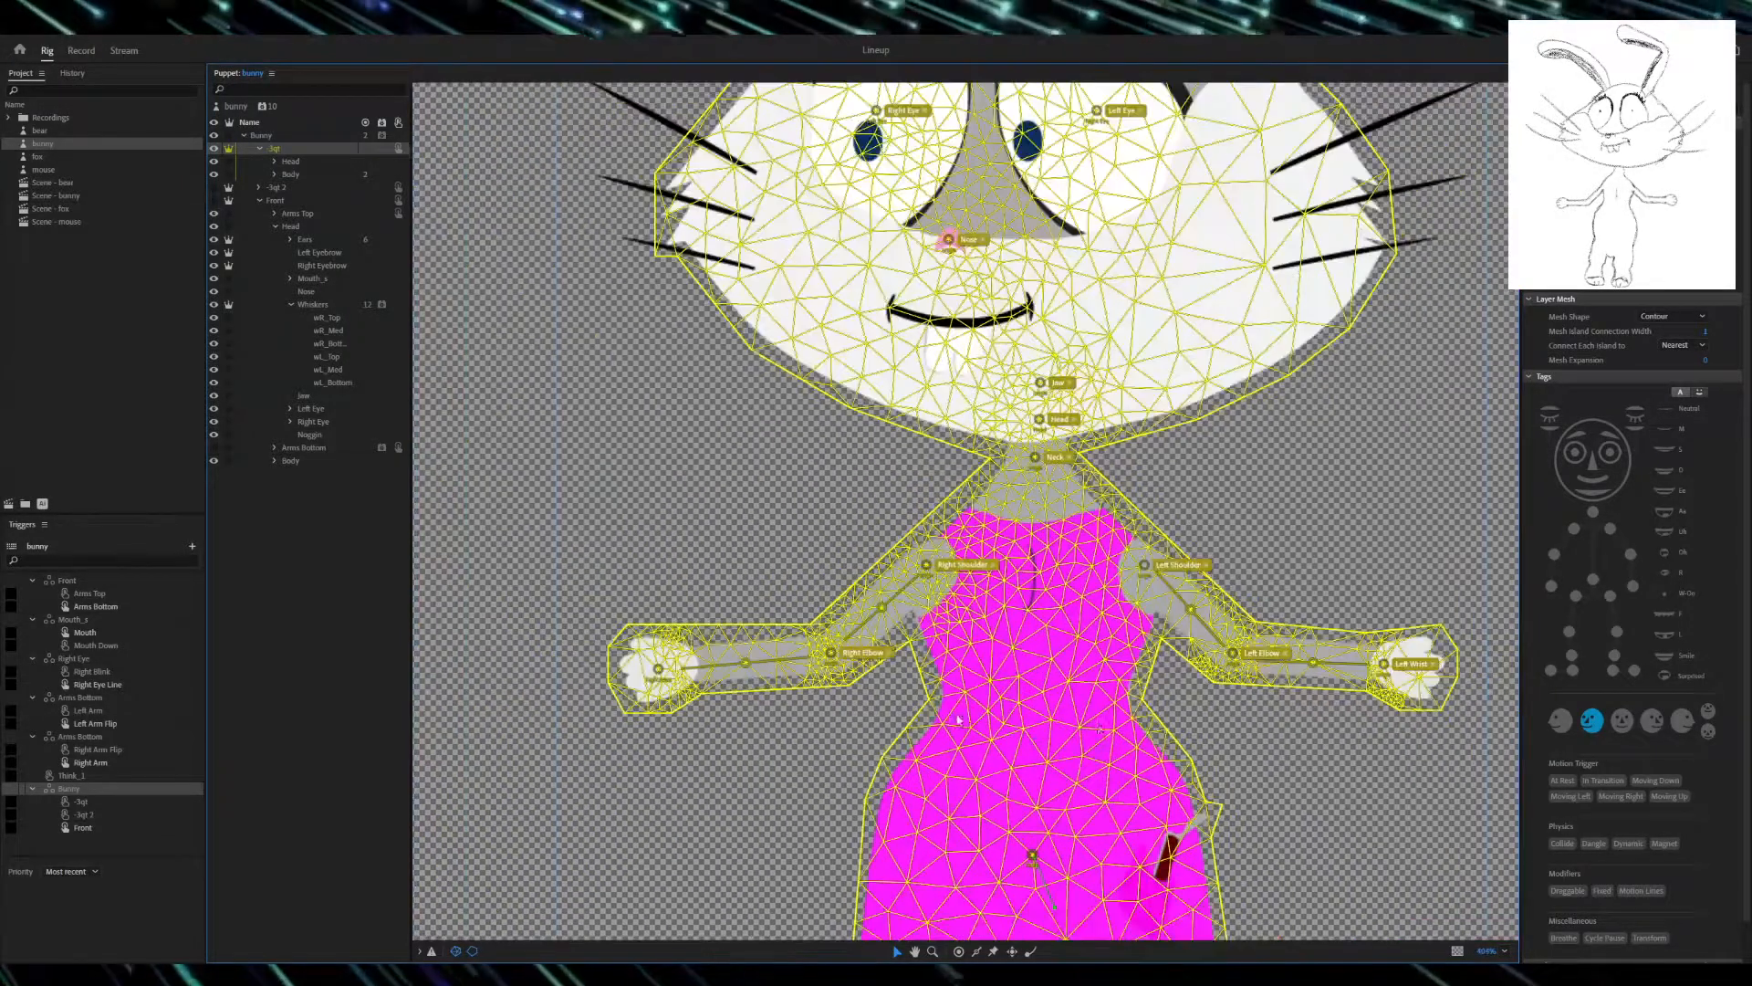
{"action": "scroll", "coordinate": [1147, 646], "scroll_direction": "up", "scroll_amount": 6}
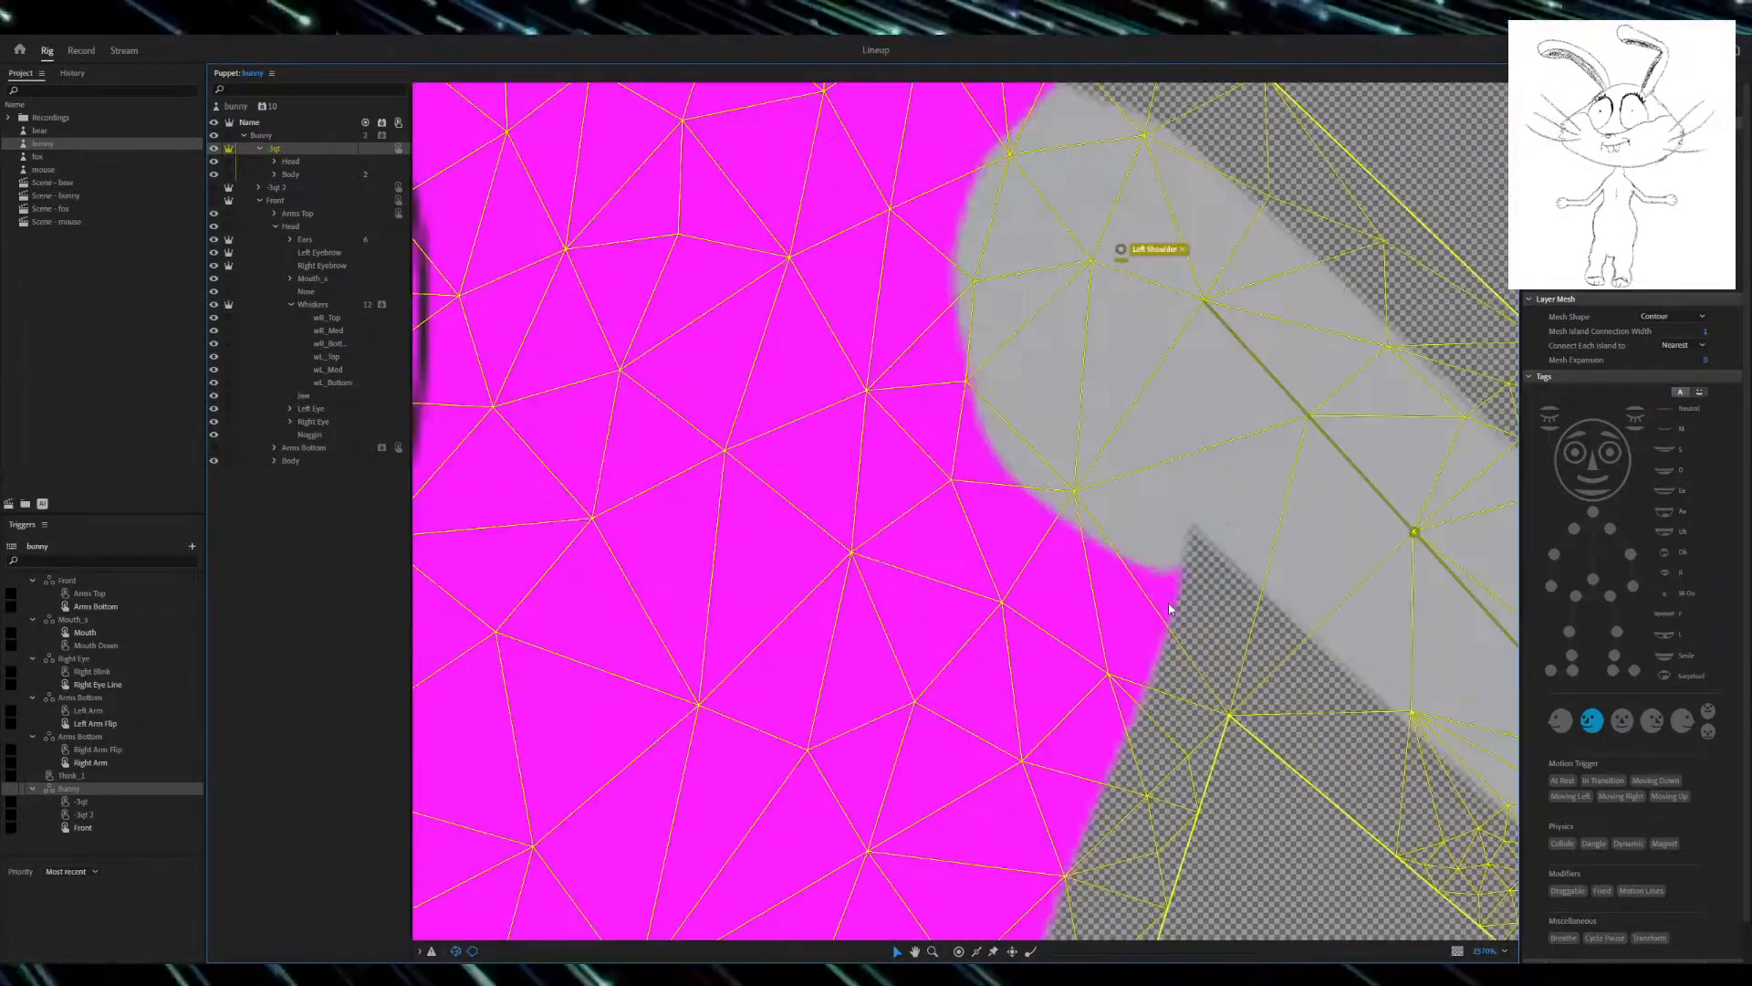
{"action": "scroll", "coordinate": [1168, 606], "scroll_direction": "down", "scroll_amount": 10}
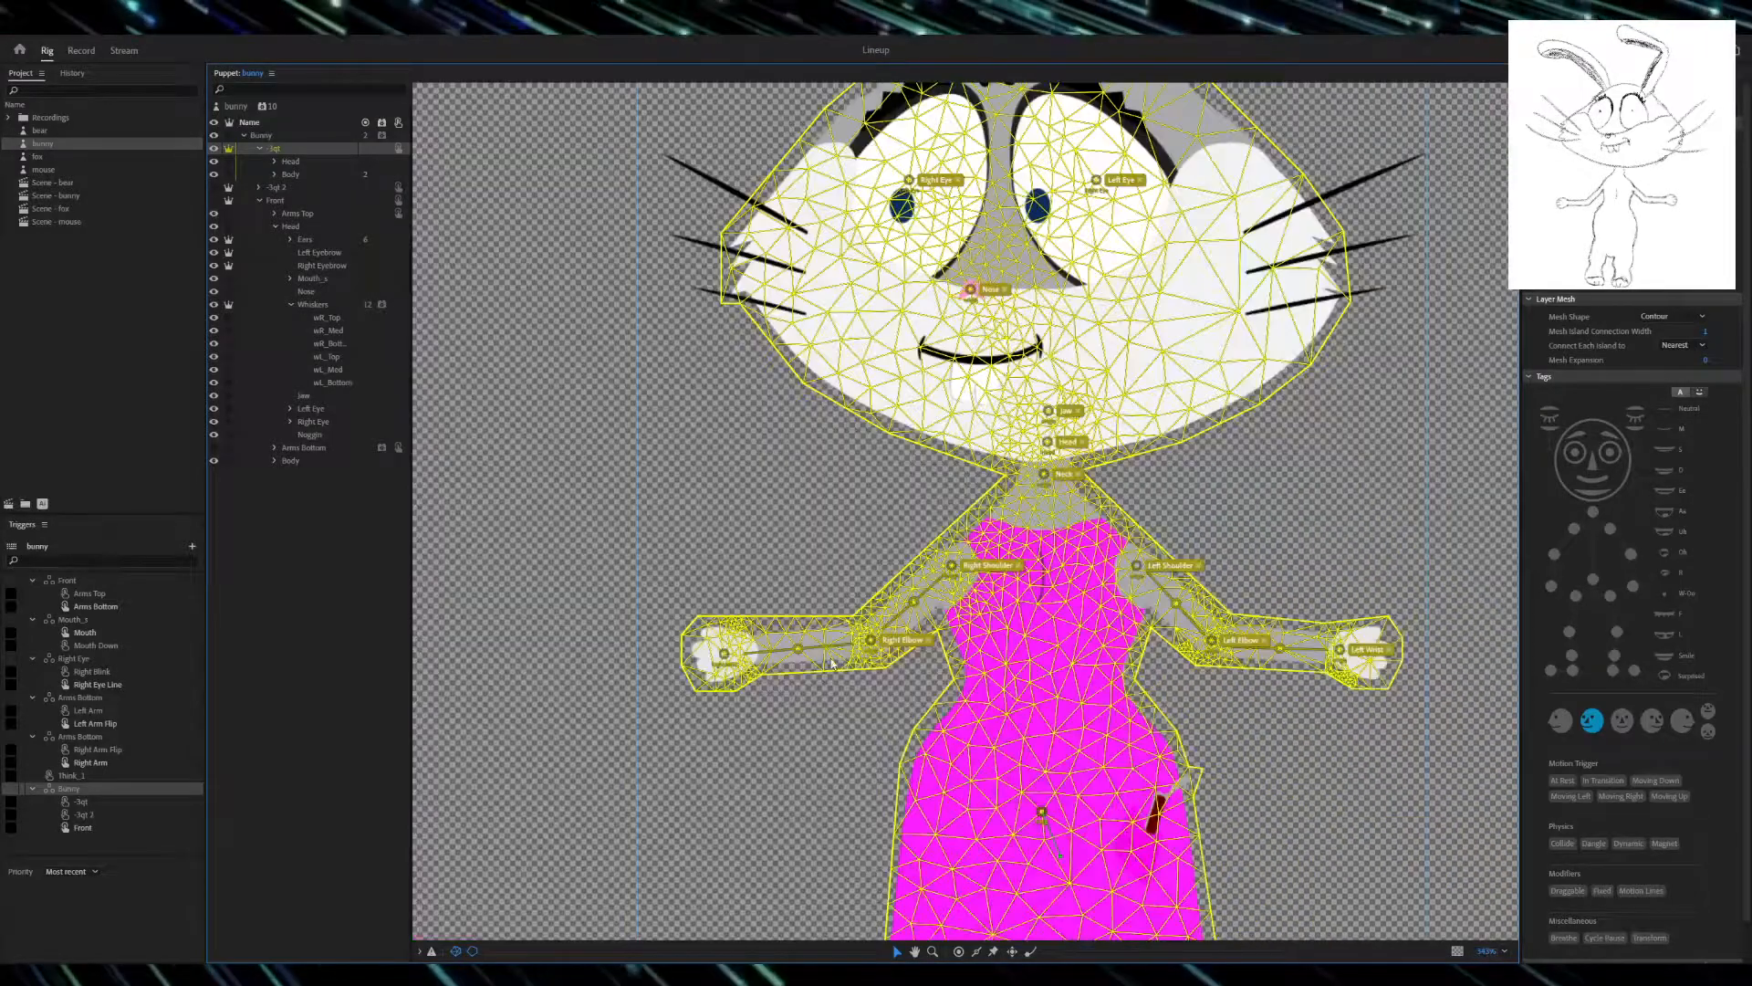
{"action": "scroll", "coordinate": [841, 655], "scroll_direction": "down", "scroll_amount": 2}
{"action": "scroll", "coordinate": [894, 584], "scroll_direction": "down", "scroll_amount": 1}
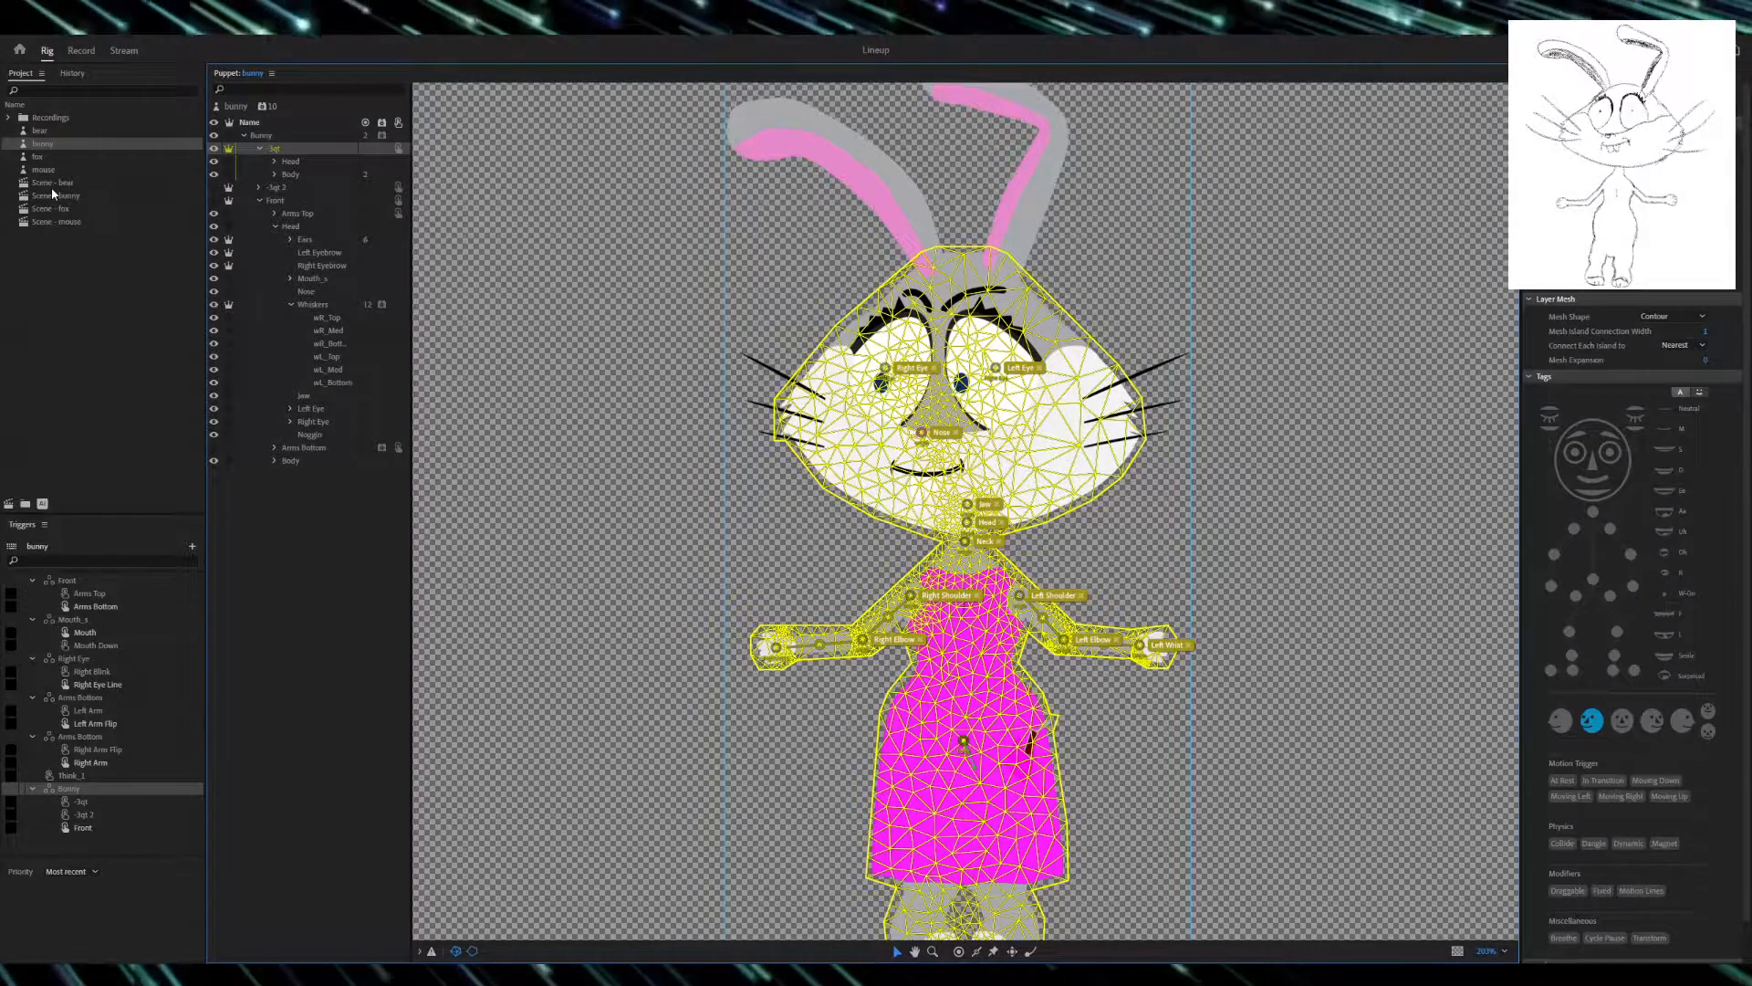
- Preview the head turn in Scene - bunny and set the camera strength of the 3qt group's Eye Gaze behavior to 40%
{"action": "left_click", "coordinate": [79, 197]}
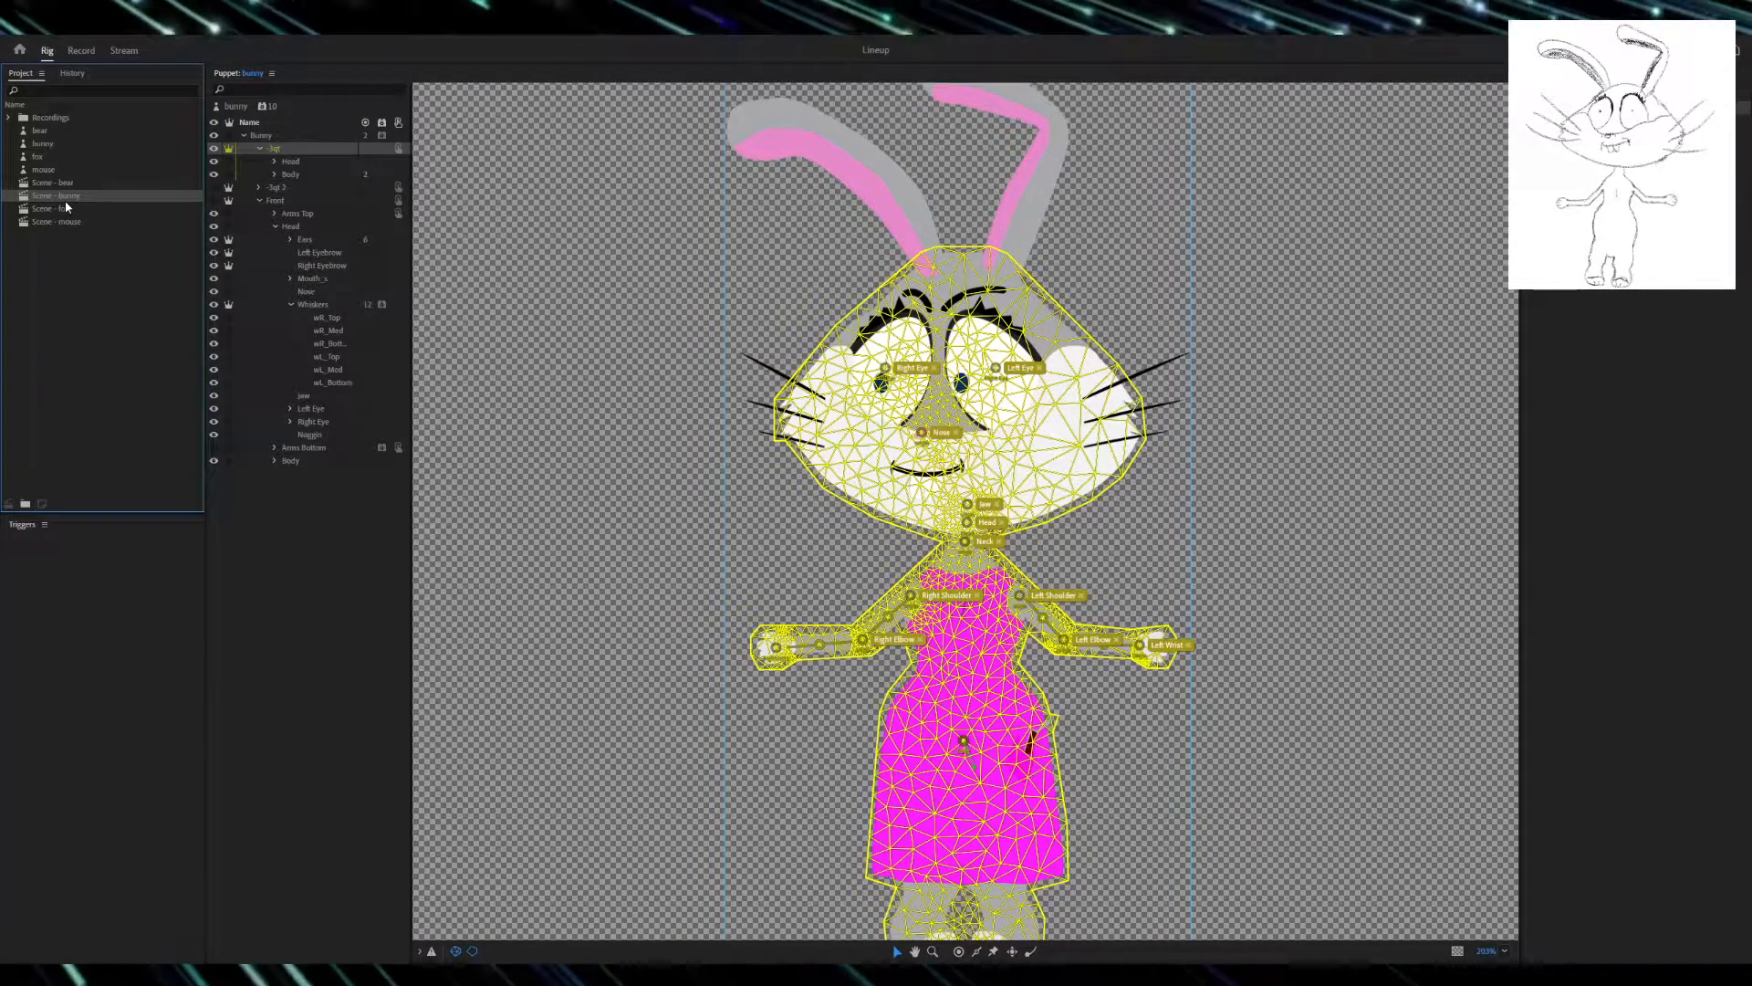
{"action": "double_click", "coordinate": [64, 199]}
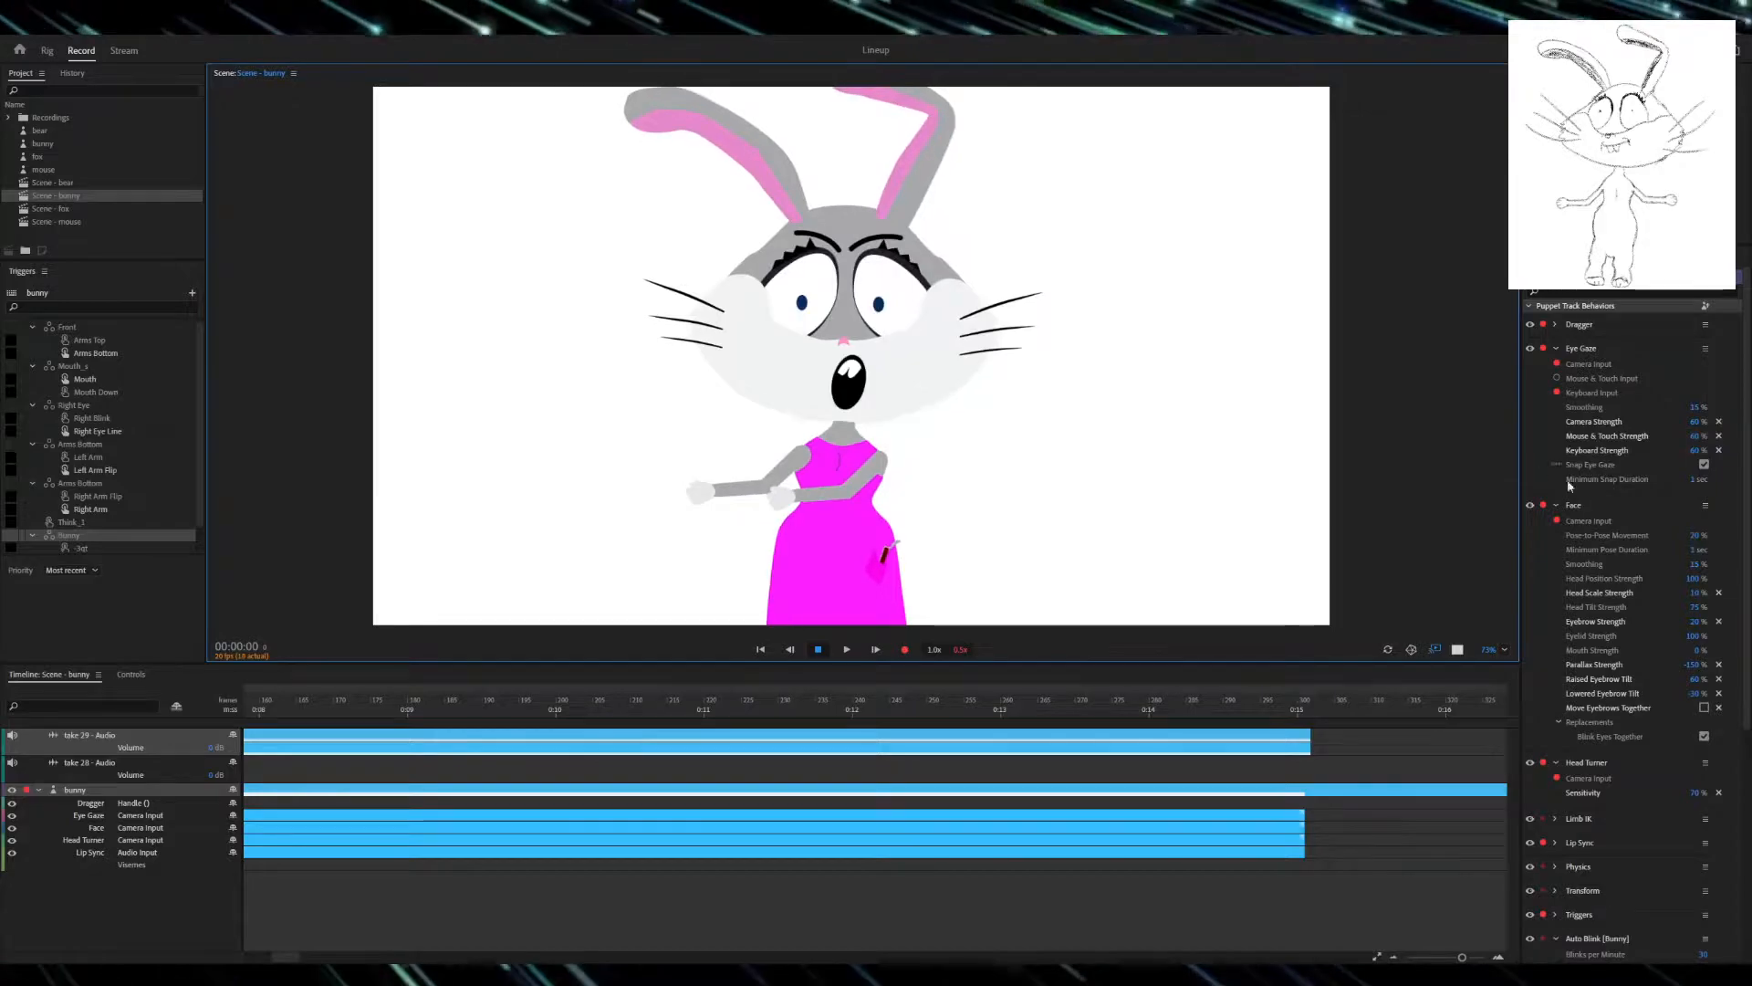
{"action": "scroll", "coordinate": [1634, 674], "scroll_direction": "down", "scroll_amount": 4}
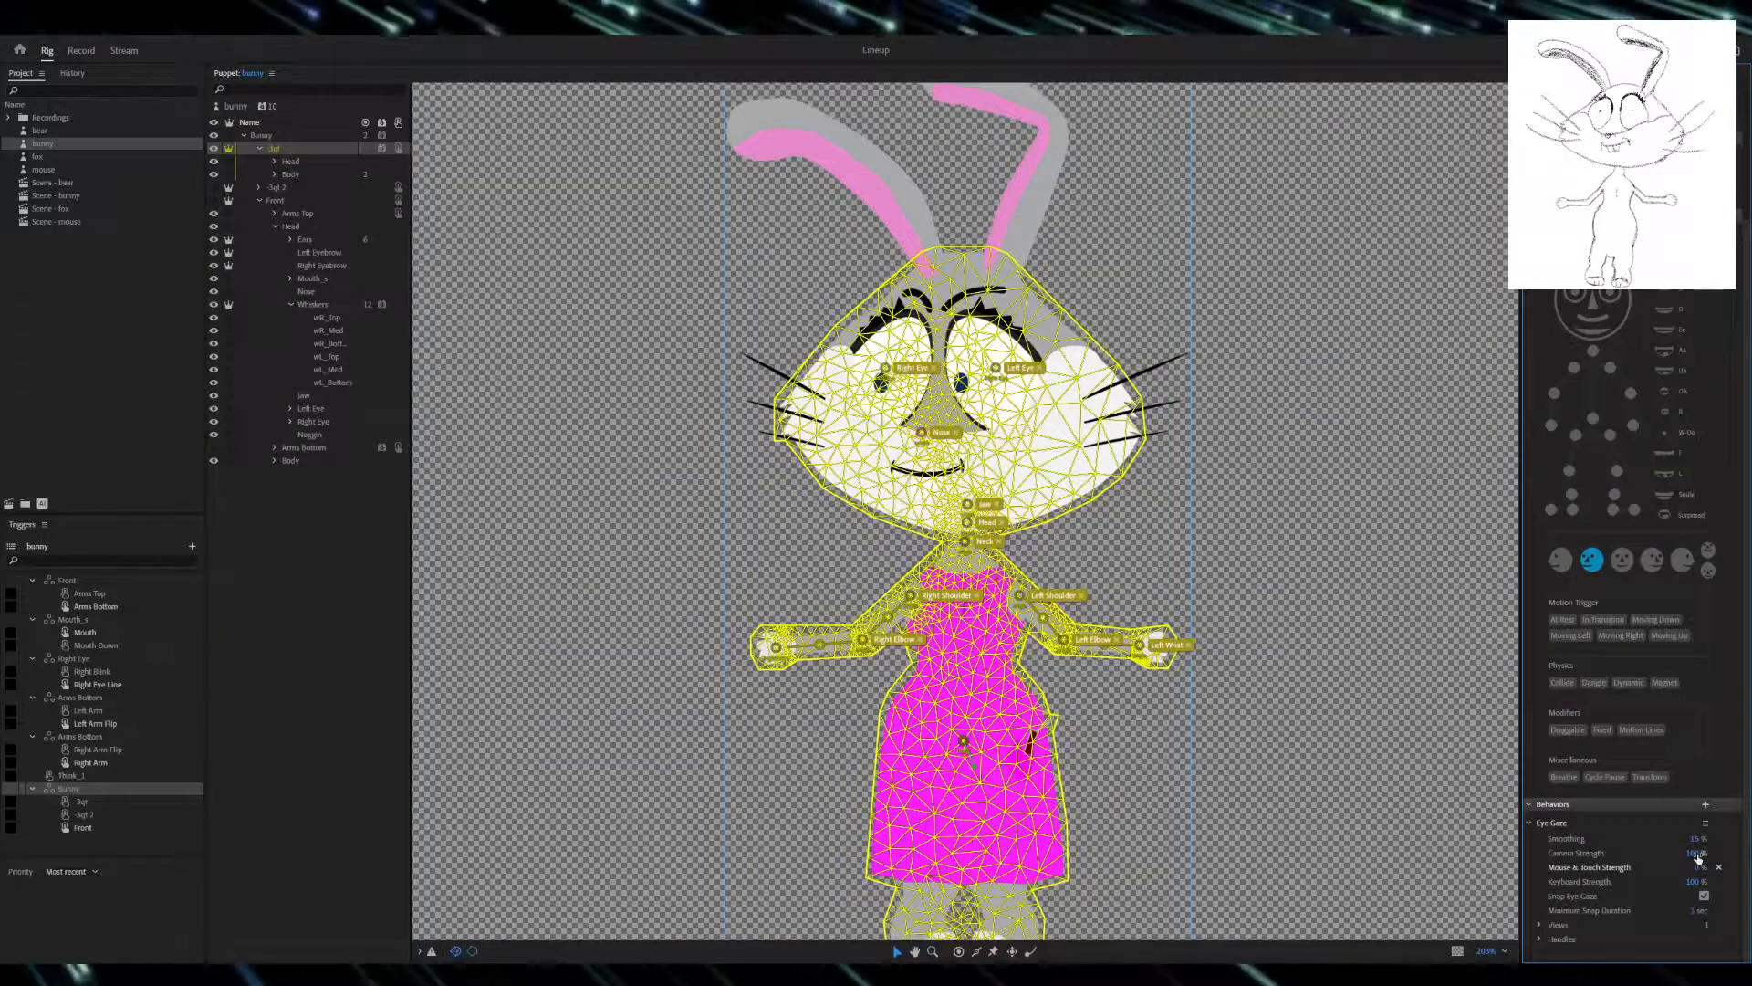
{"action": "left_click_drag", "start_coordinate": [1696, 856], "coordinate": [1686, 853]}
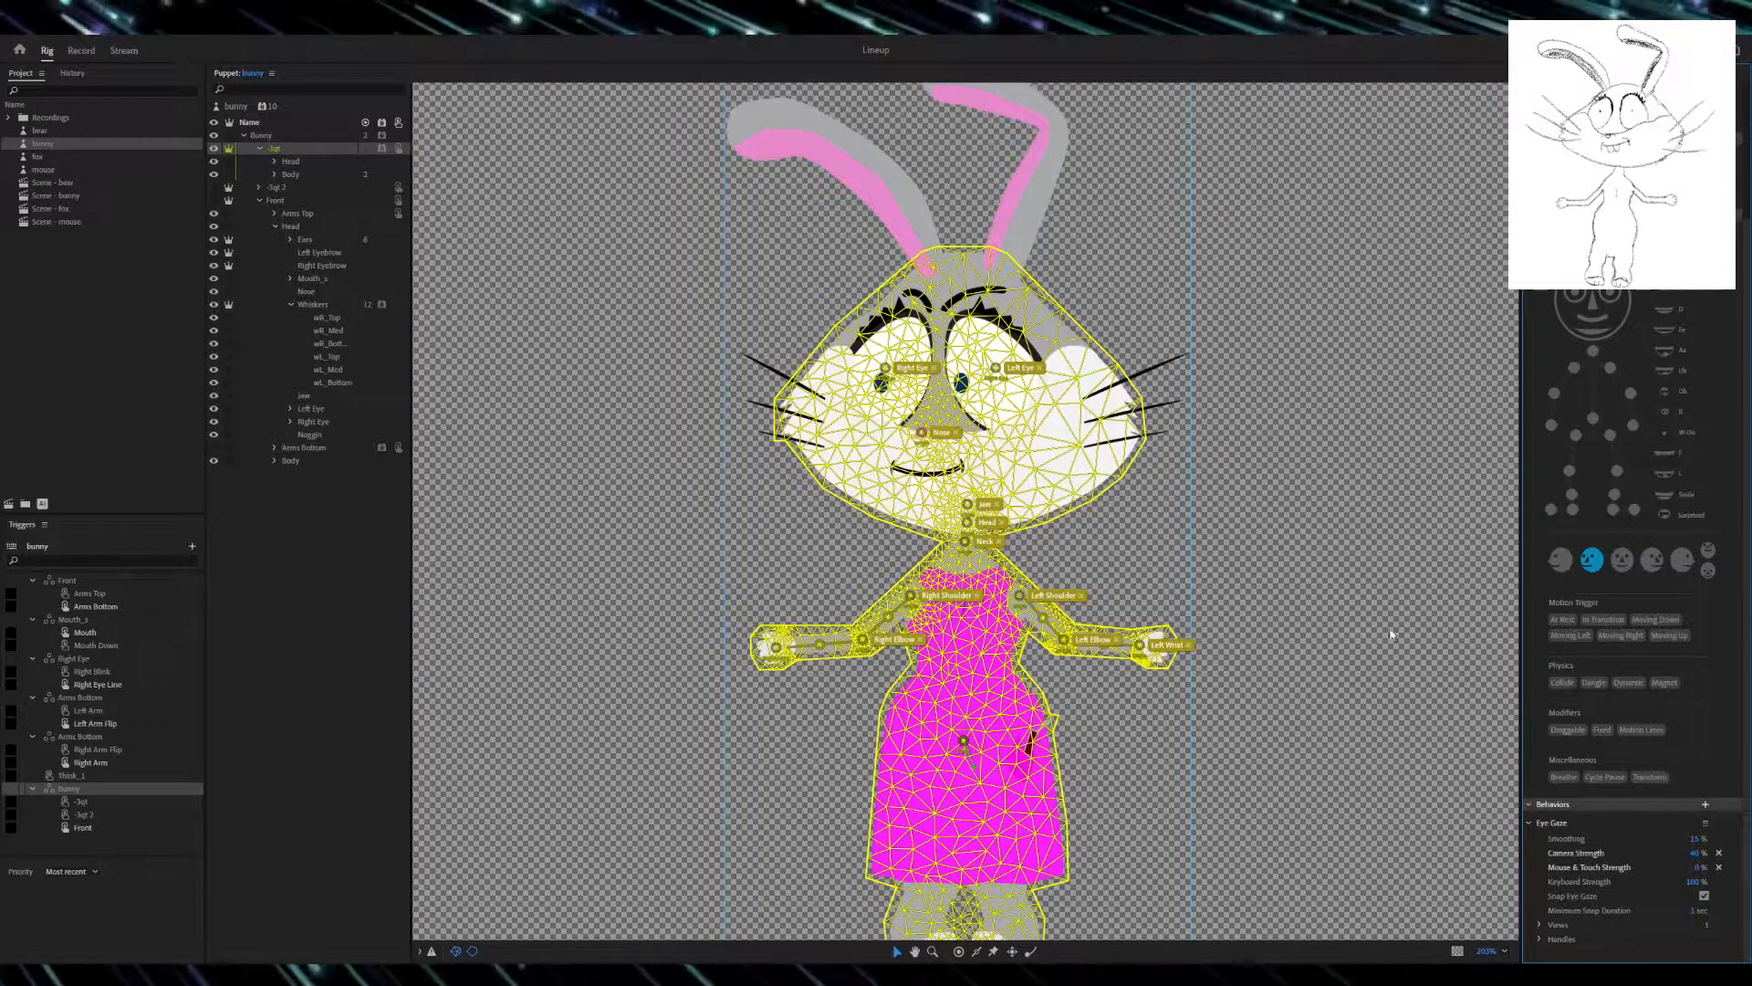
- Recheck the eye movement in Scene - bunny and reduce the 3qt group's Eye Gaze camera strength to 15%
{"action": "left_click", "coordinate": [84, 196]}
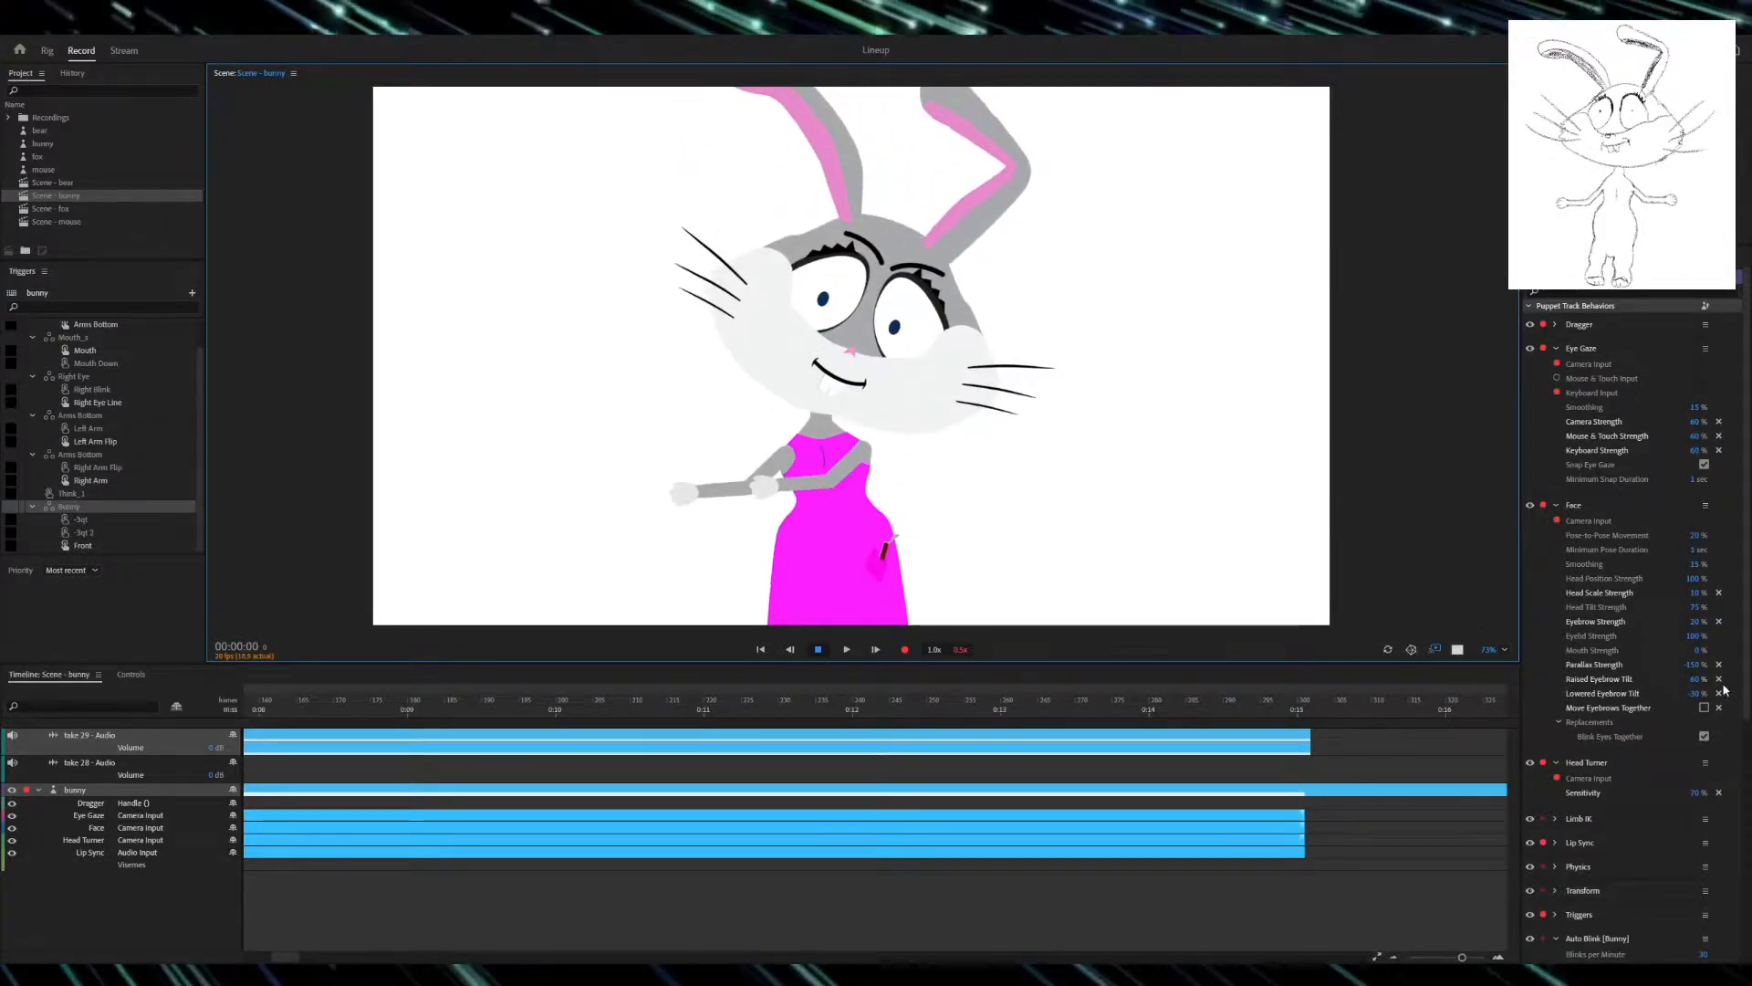
{"action": "scroll", "coordinate": [1628, 823], "scroll_direction": "down", "scroll_amount": 5}
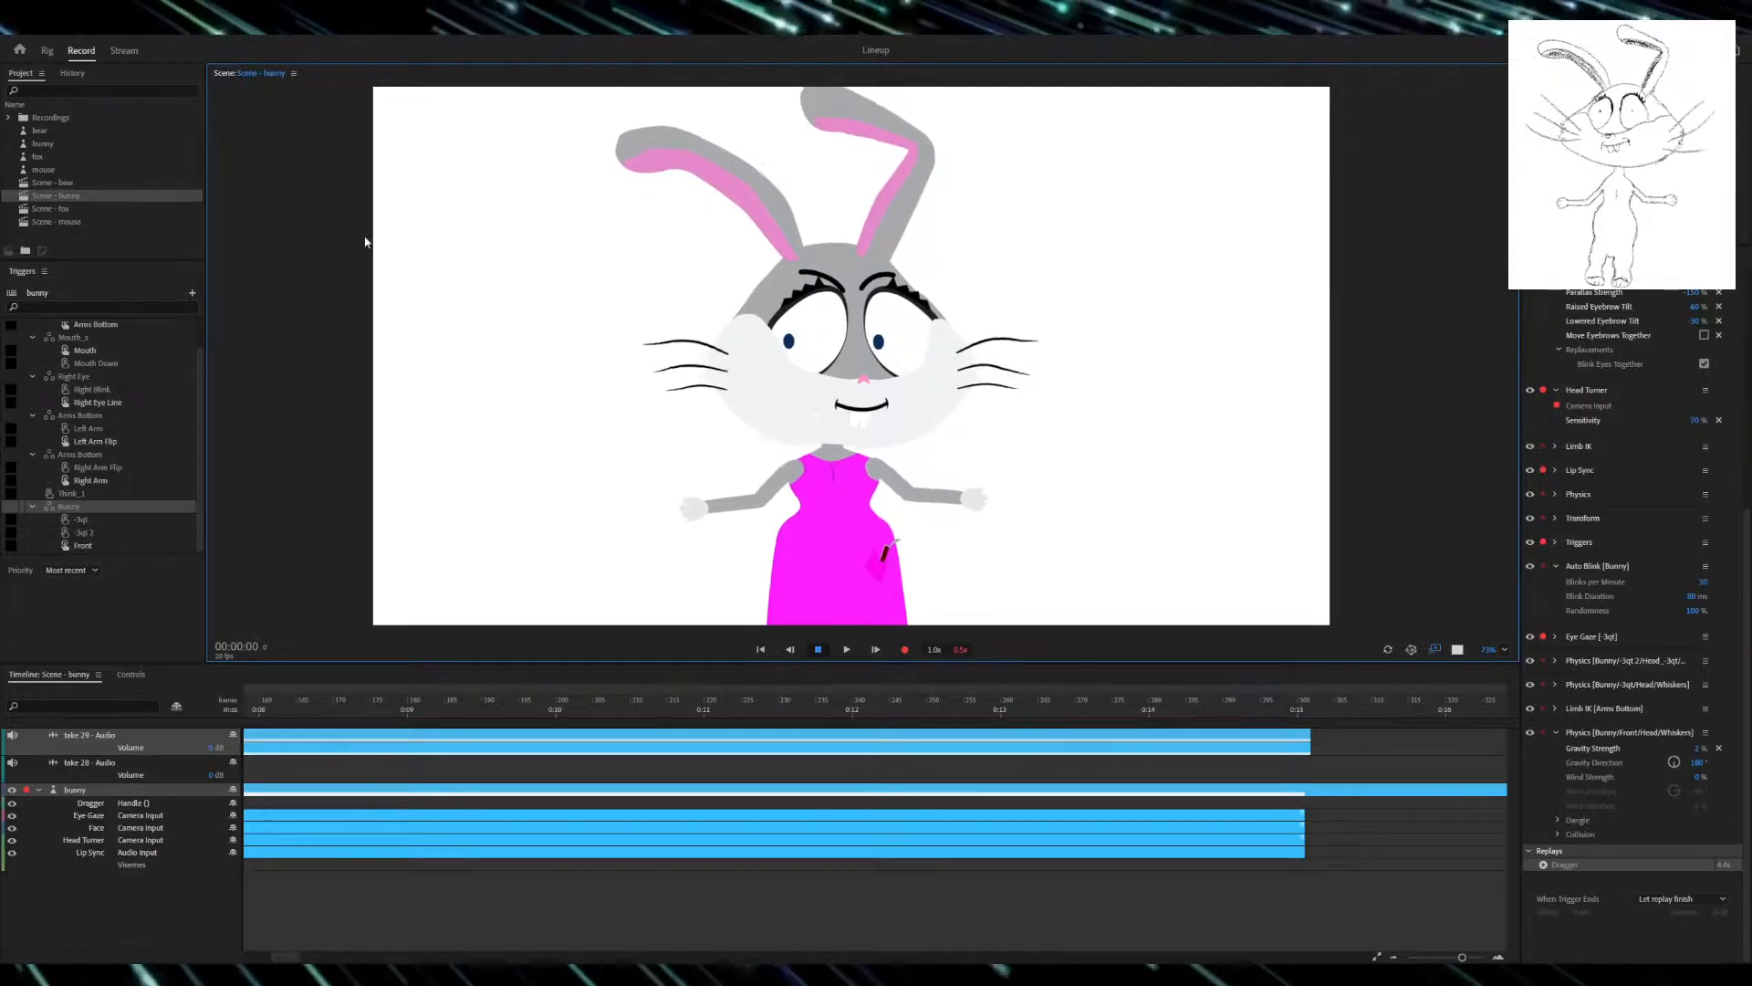
{"action": "left_click", "coordinate": [42, 145]}
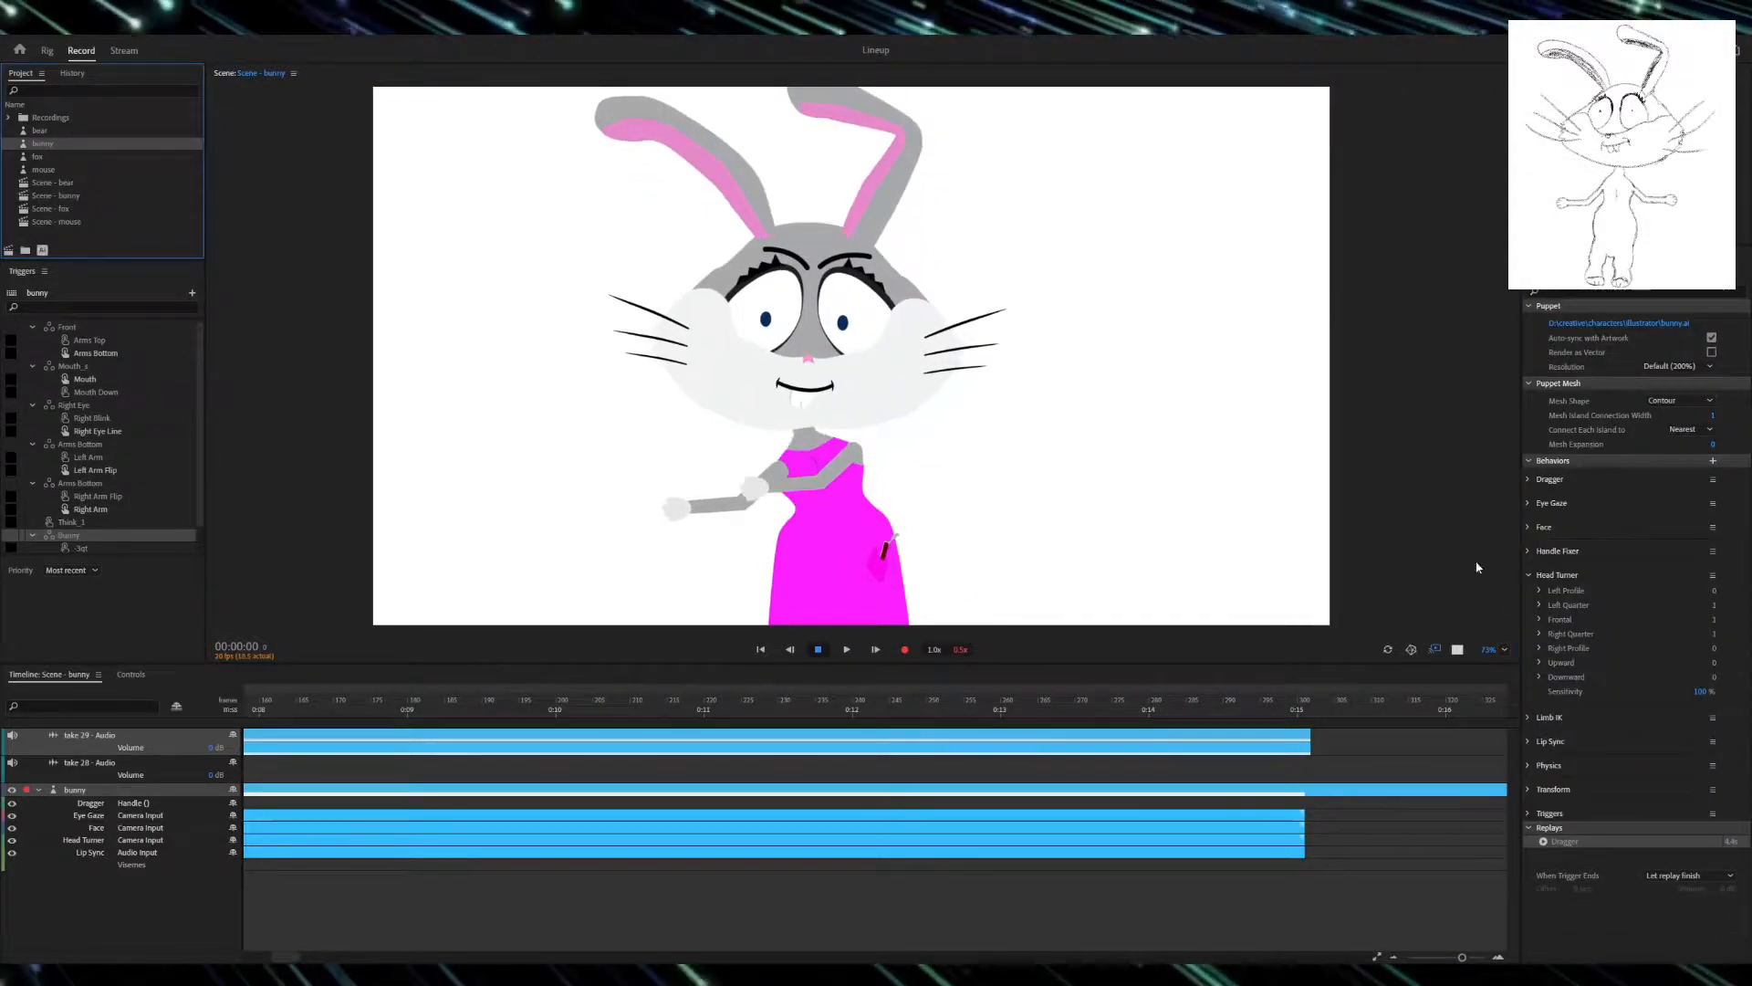
{"action": "left_click", "coordinate": [47, 52]}
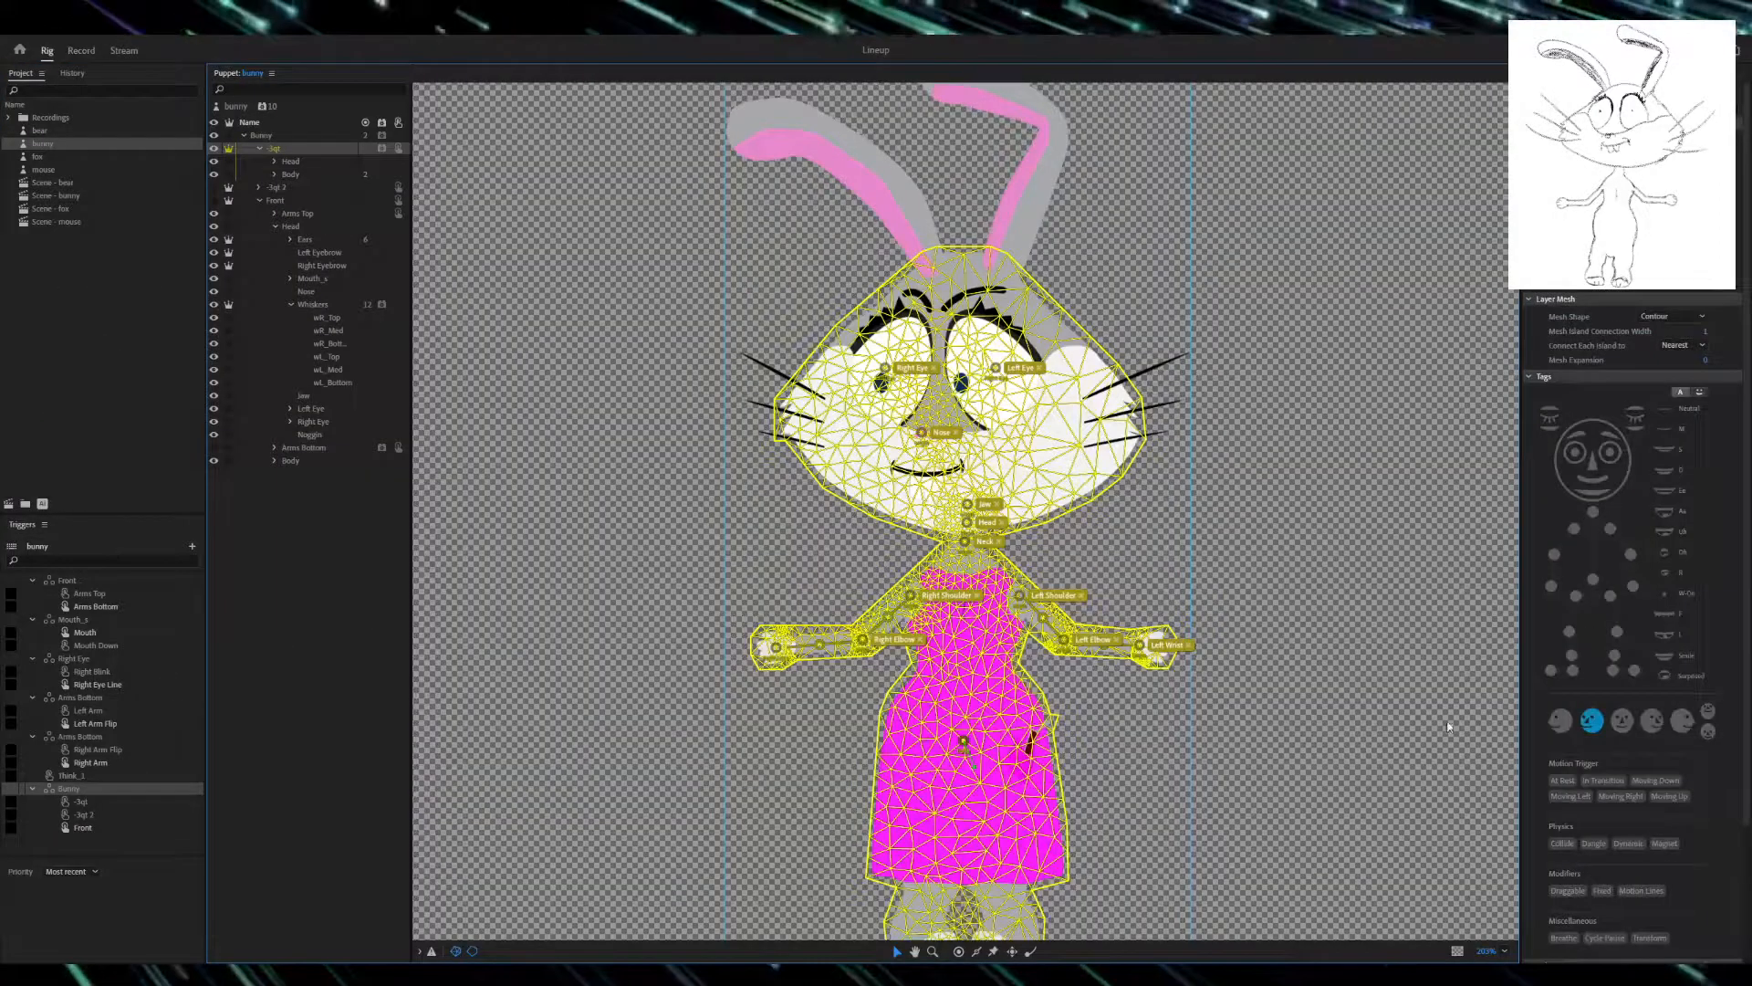
{"action": "scroll", "coordinate": [1629, 789], "scroll_direction": "down", "scroll_amount": 3}
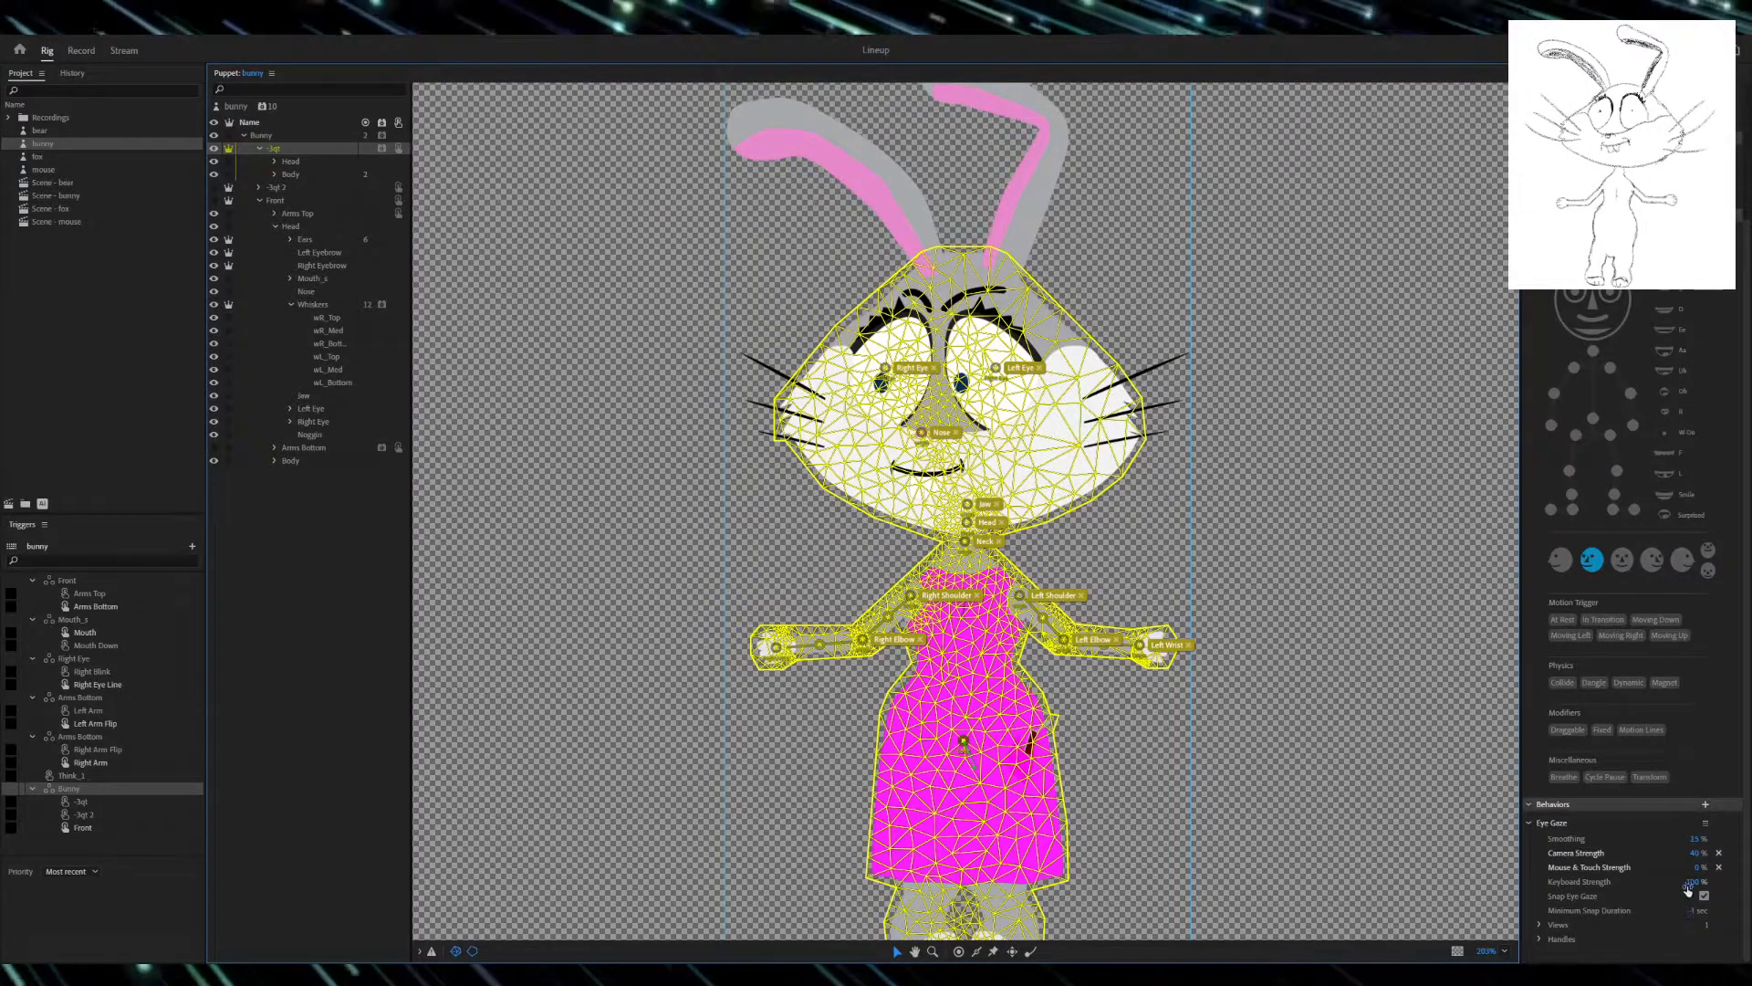
{"action": "left_click", "coordinate": [1699, 854]}
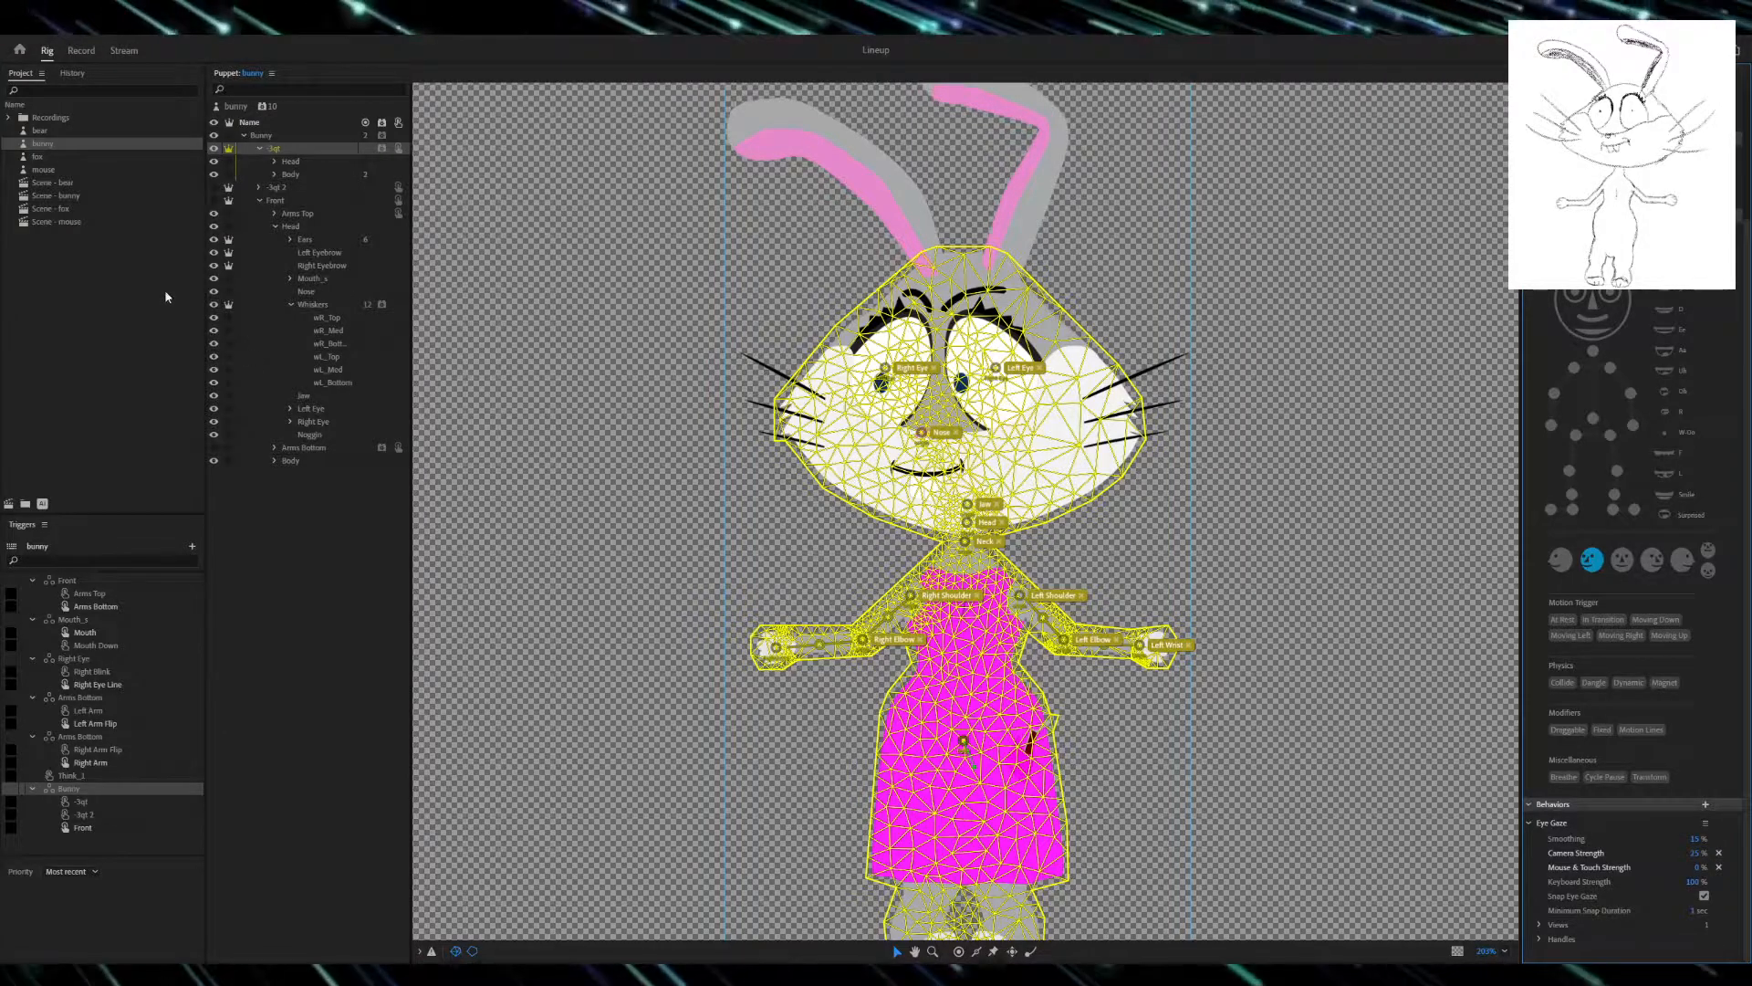
- Test the puppet's arms in Scene - bunny by raising both hands up to the cheeks
{"action": "left_click", "coordinate": [64, 197]}
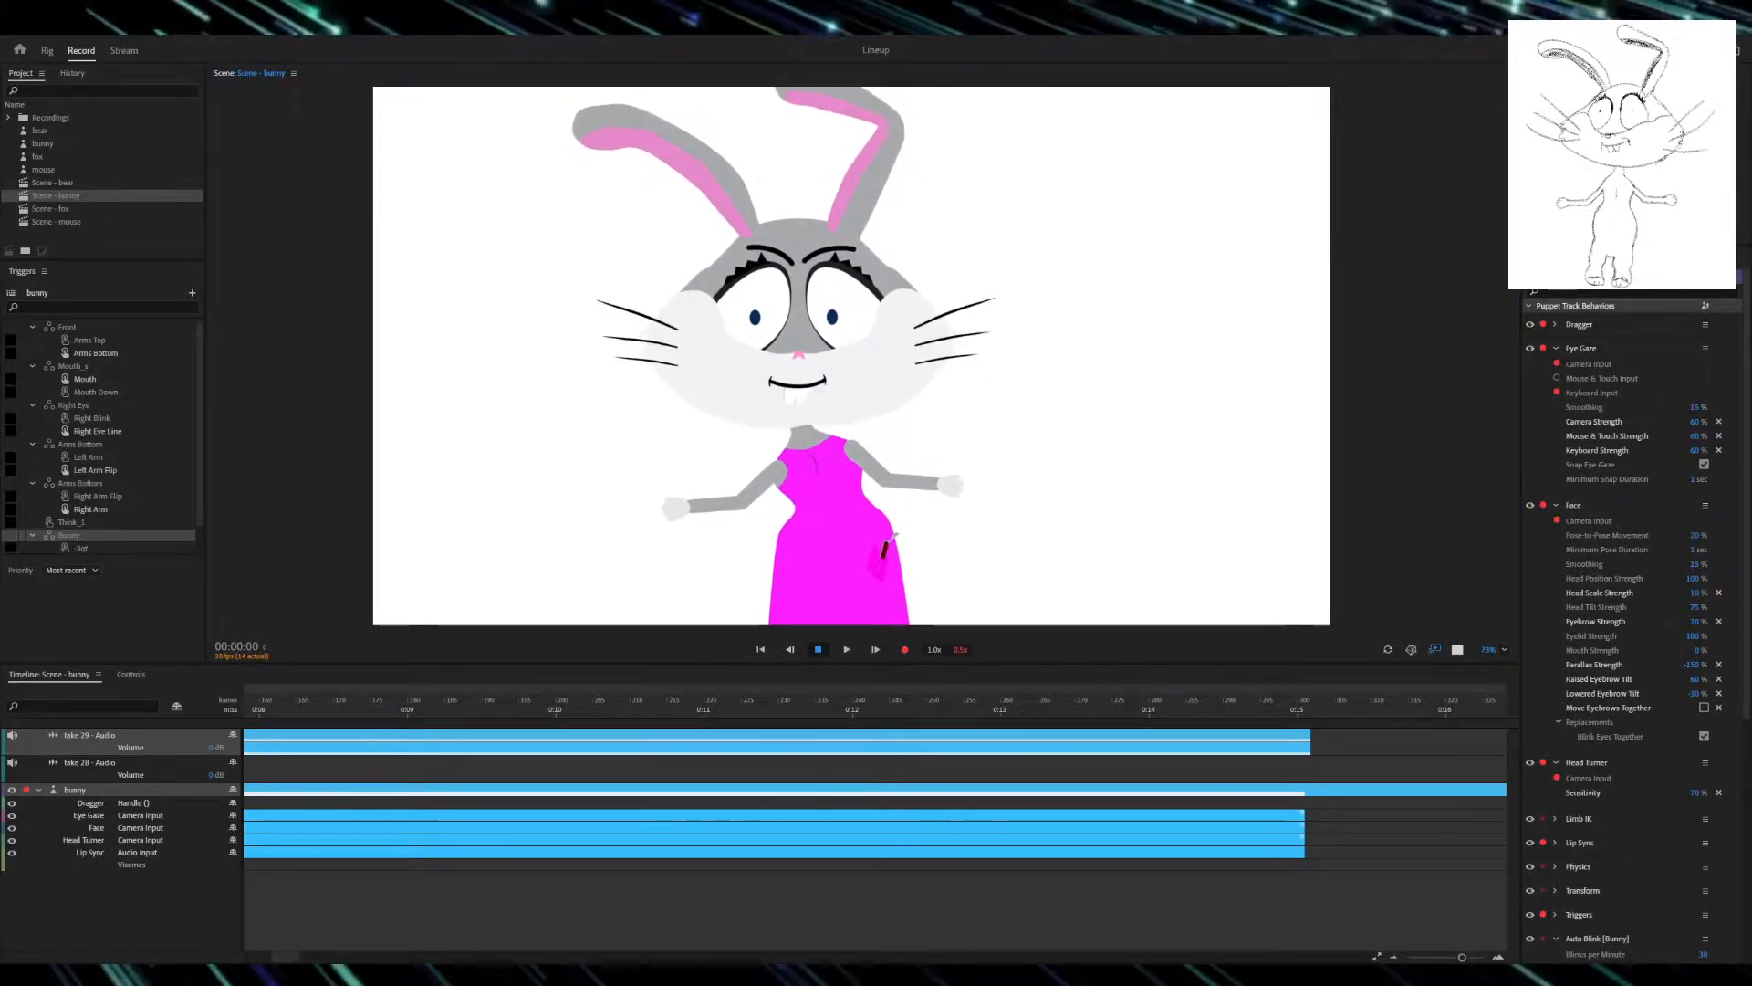
{"action": "left_click", "coordinate": [1142, 293]}
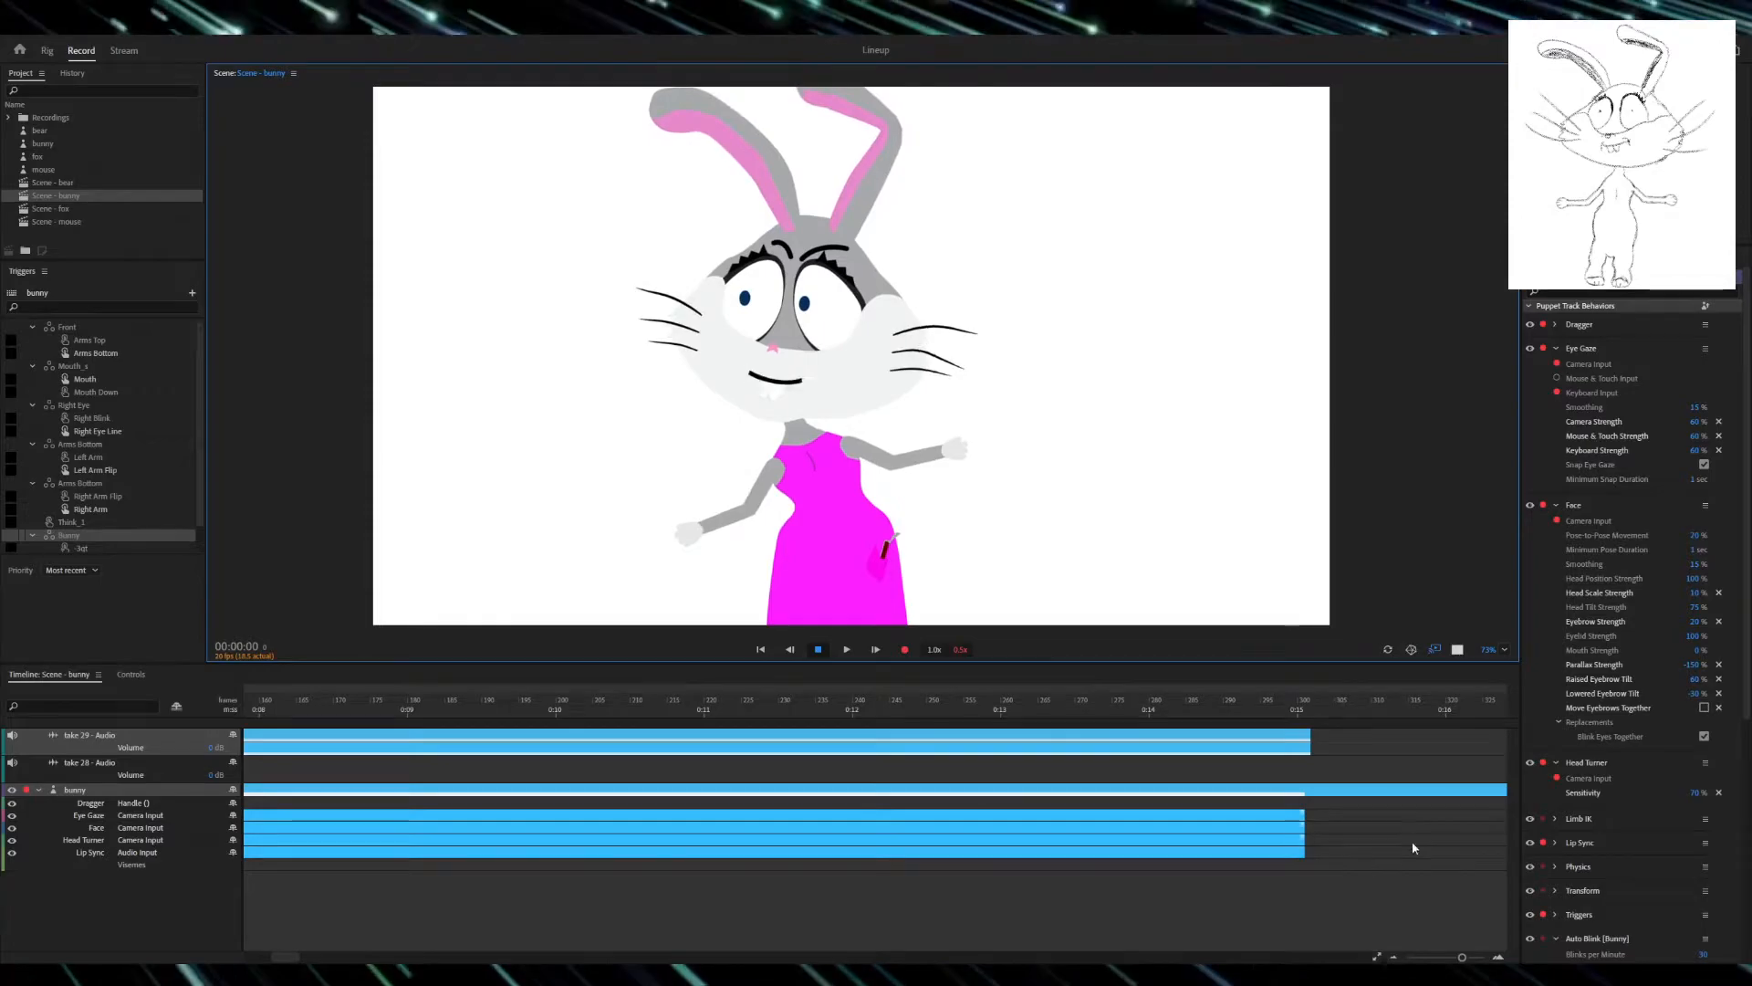
{"action": "scroll", "coordinate": [1654, 810], "scroll_direction": "down", "scroll_amount": 5}
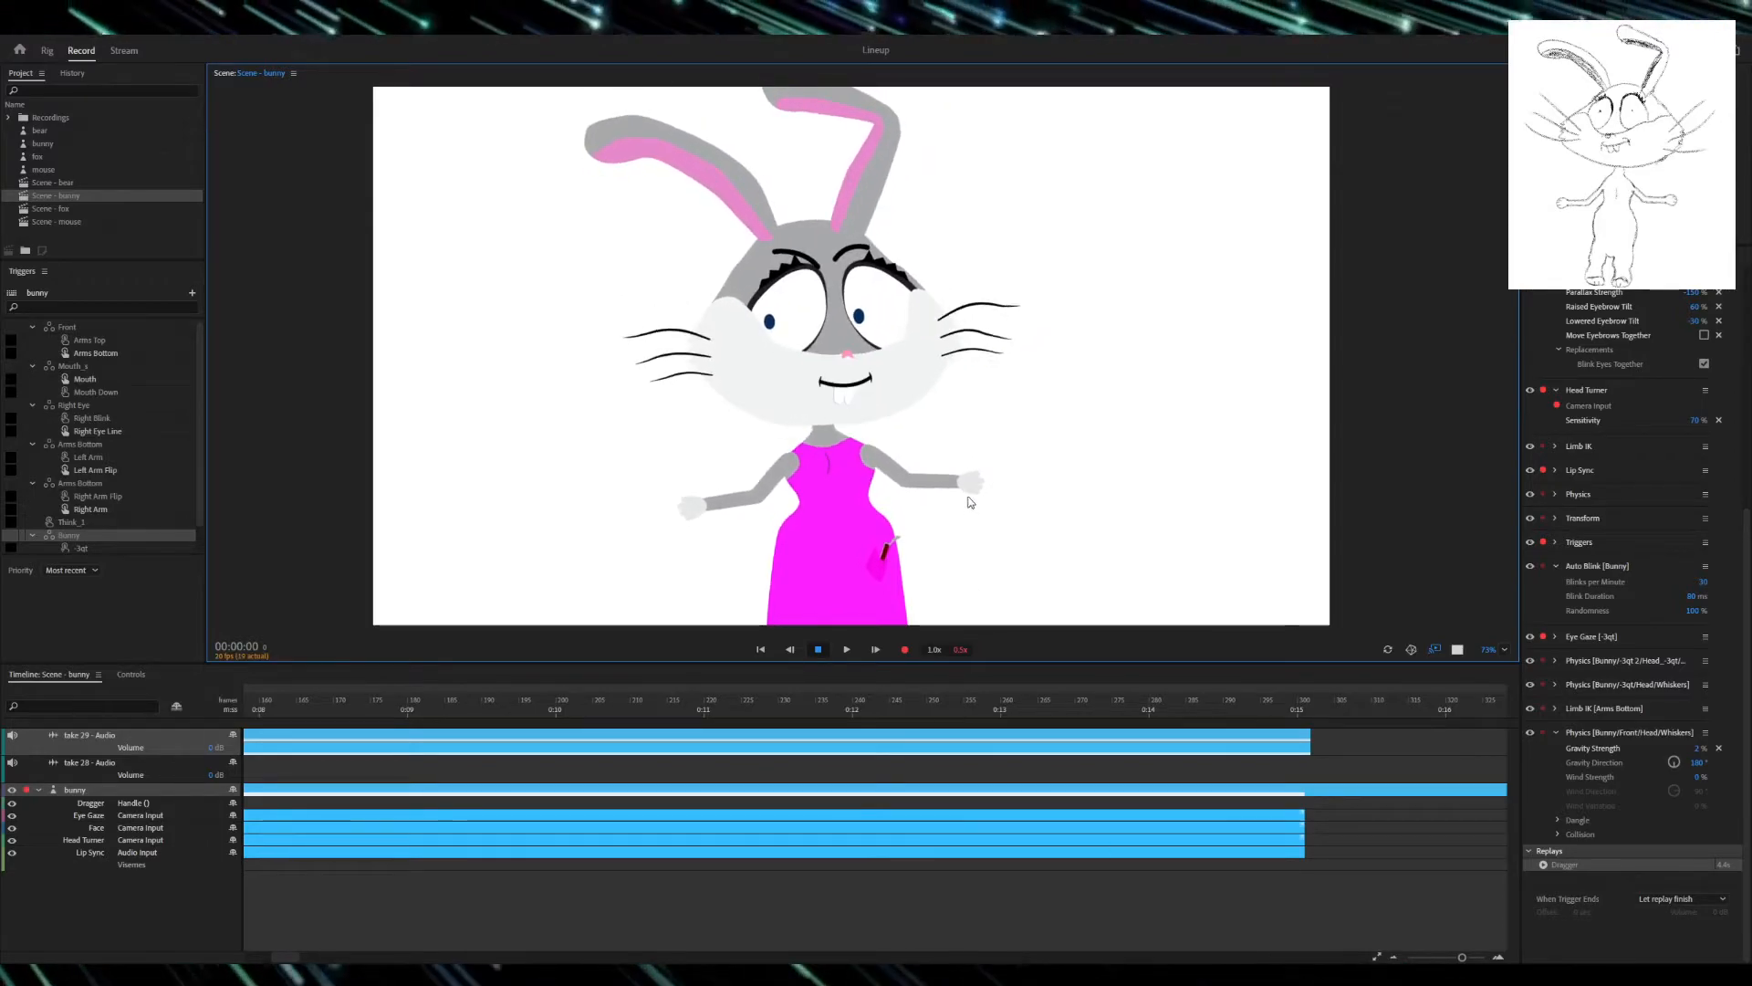
{"action": "left_click_drag", "start_coordinate": [970, 488], "coordinate": [930, 434]}
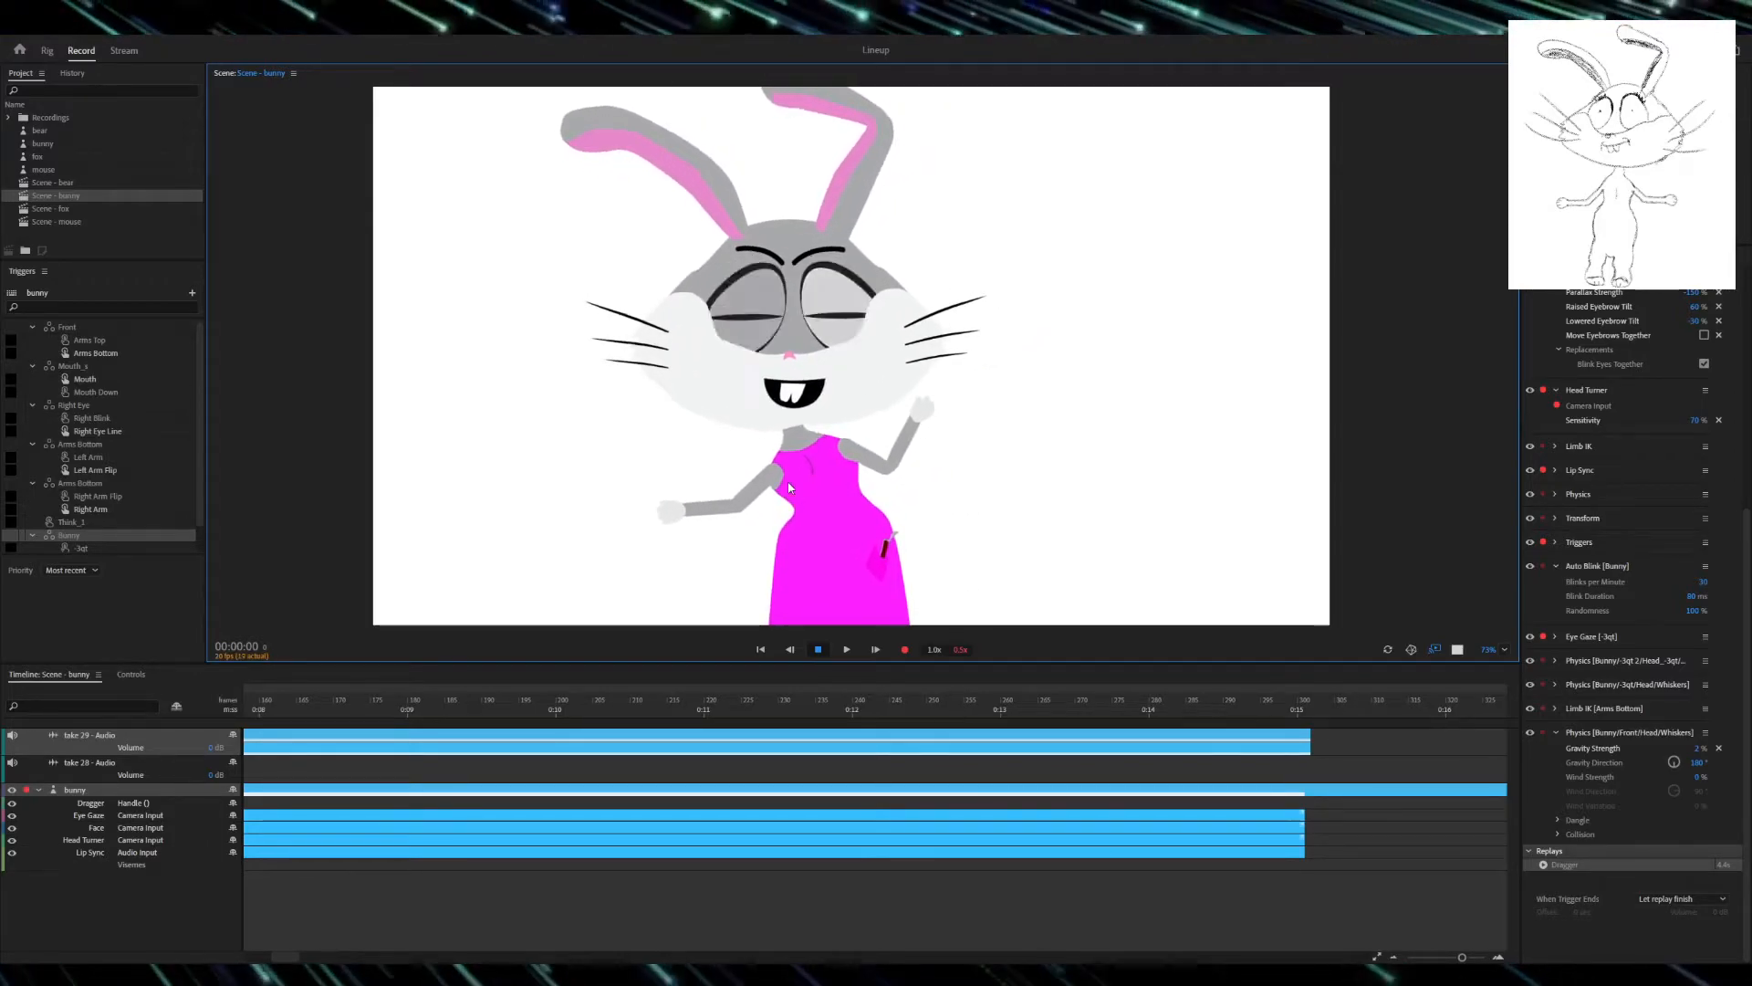
{"action": "left_click_drag", "start_coordinate": [691, 494], "coordinate": [736, 433]}
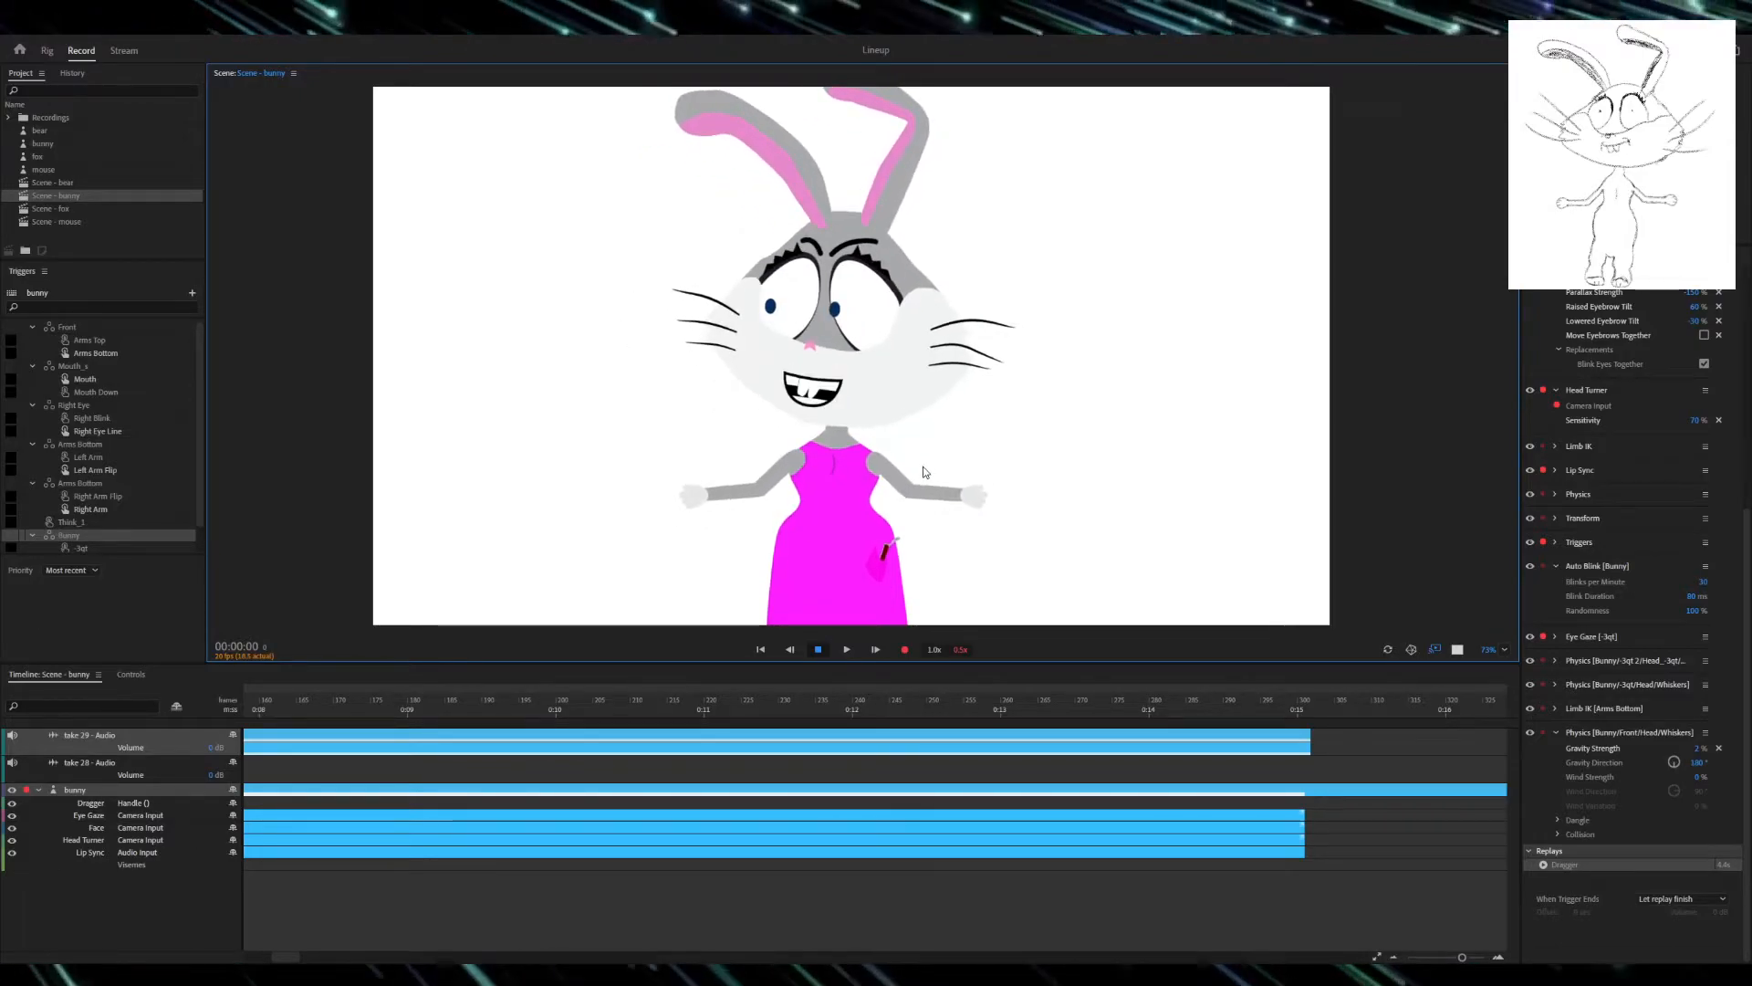
{"action": "left_click_drag", "start_coordinate": [943, 469], "coordinate": [898, 412]}
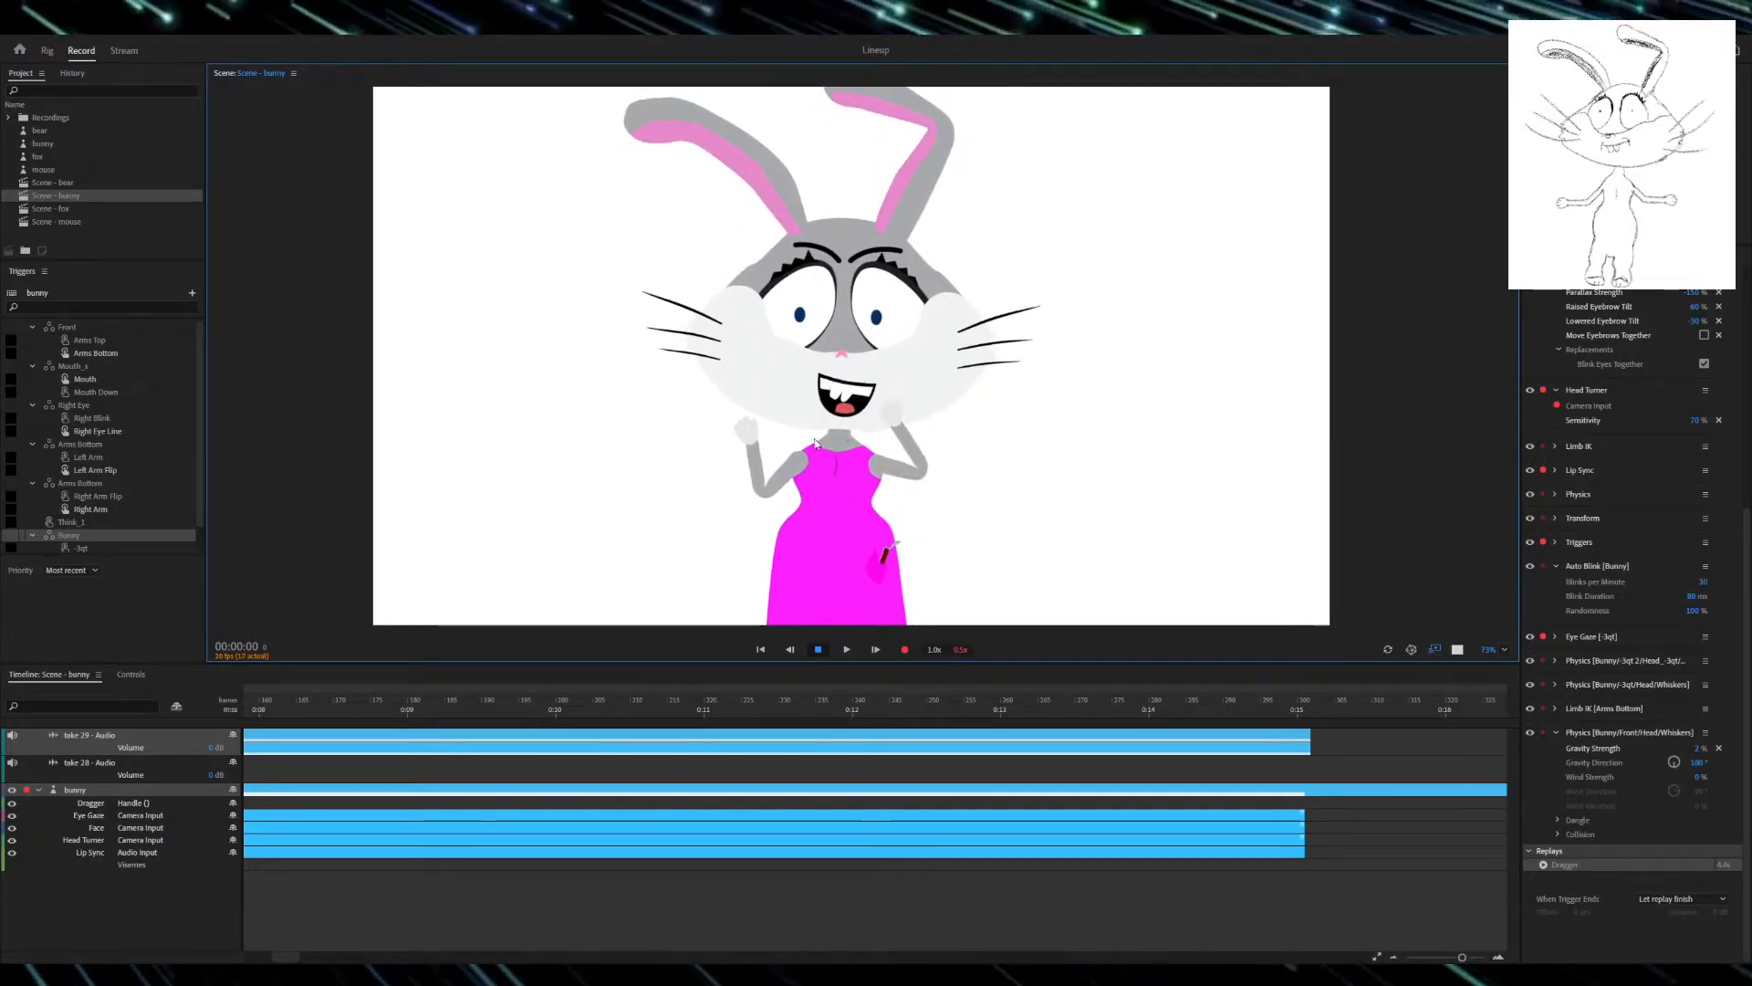
{"action": "left_click_drag", "start_coordinate": [746, 430], "coordinate": [767, 394]}
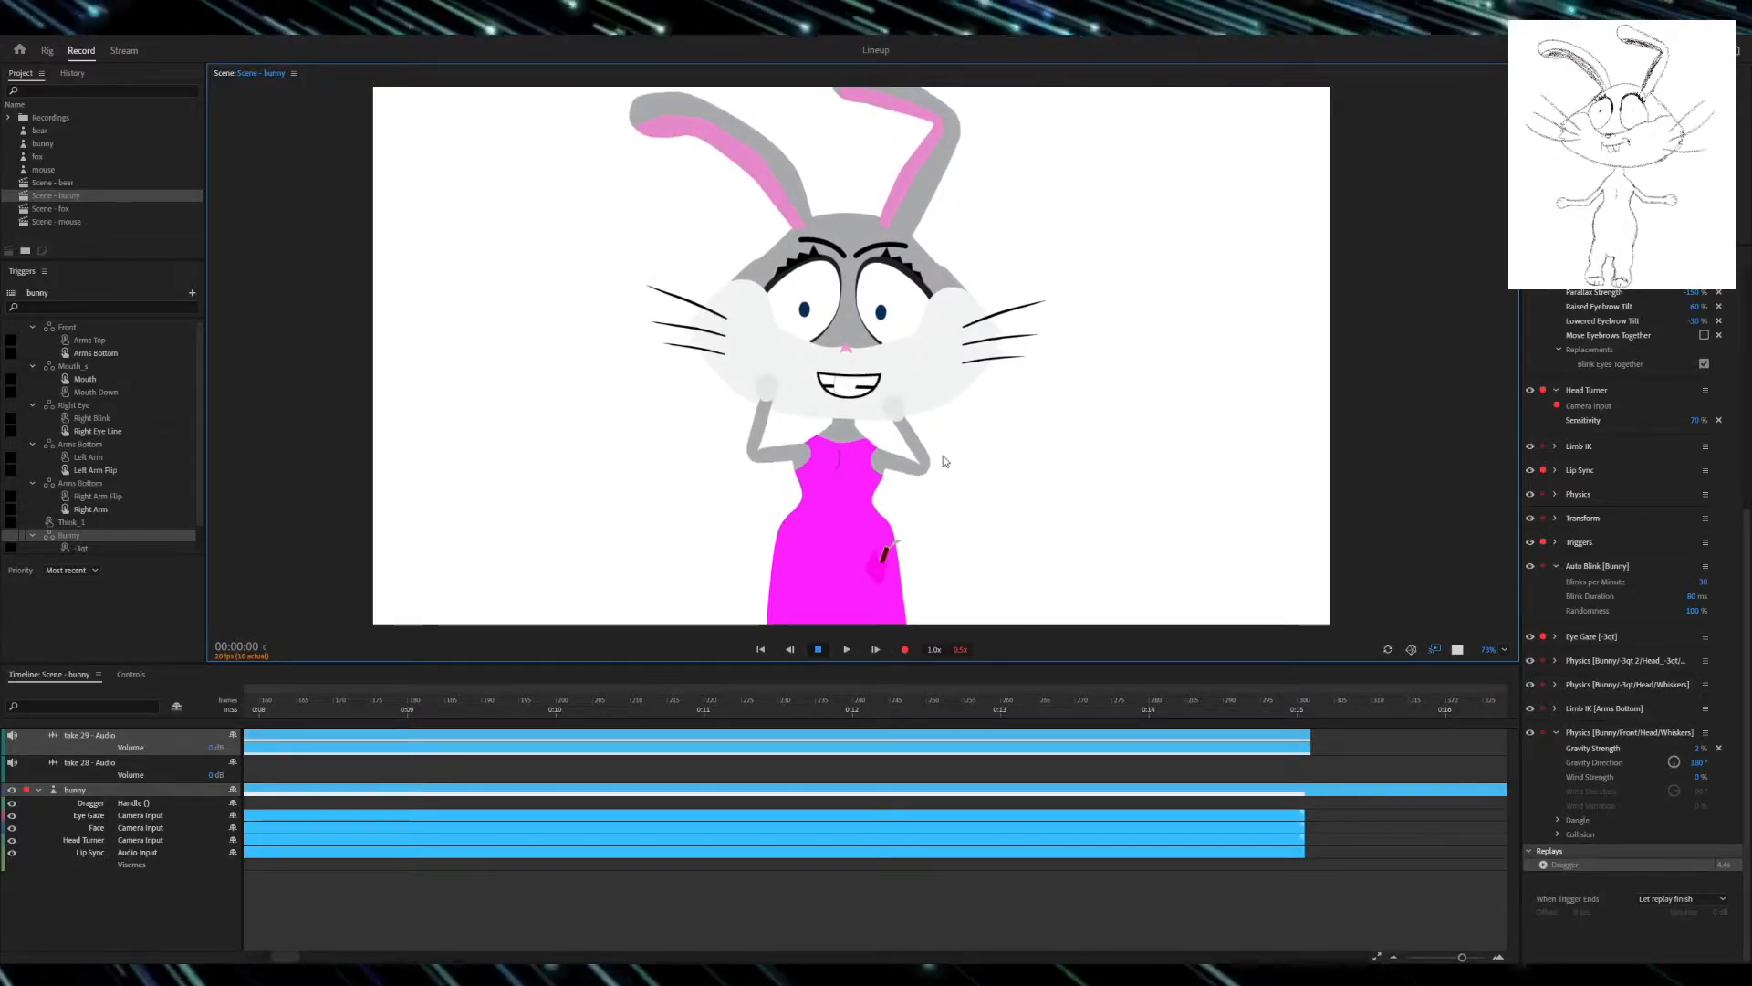